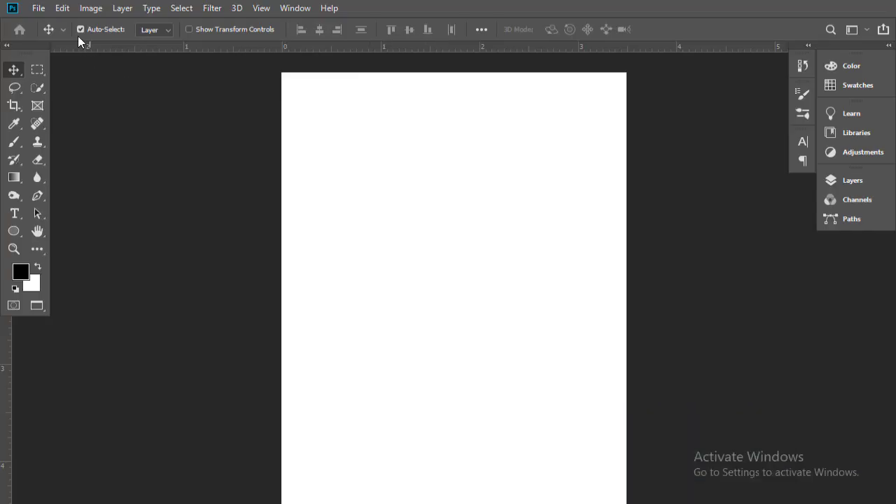
Step: Confirm the document image size of 1050 × 1350 px
{"action": "left_click", "coordinate": [90, 8]}
{"action": "left_click", "coordinate": [114, 112]}
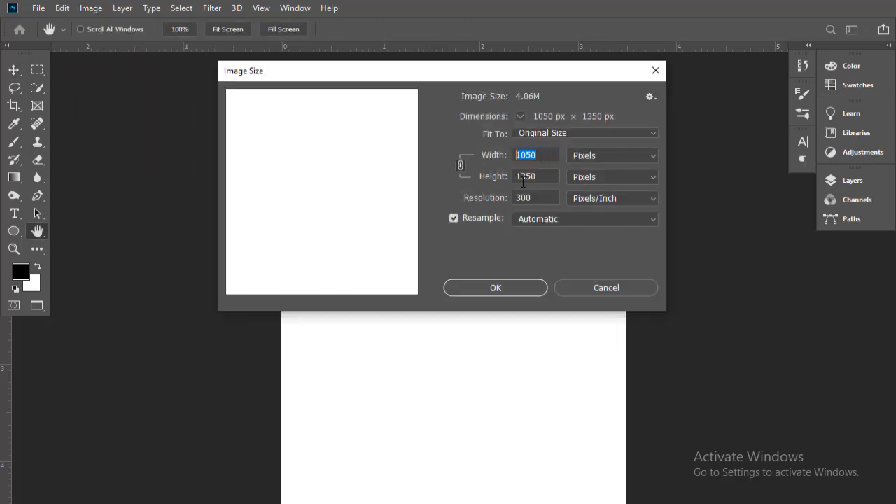
{"action": "left_click", "coordinate": [524, 293]}
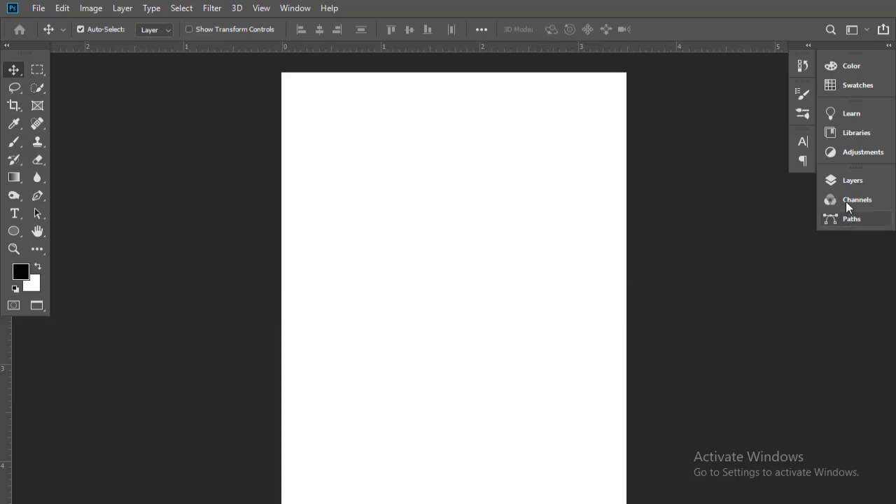
Step: Add a Solid Color fill layer set to #1e1e1e over the whole canvas
{"action": "left_click", "coordinate": [847, 183]}
{"action": "left_click", "coordinate": [739, 315]}
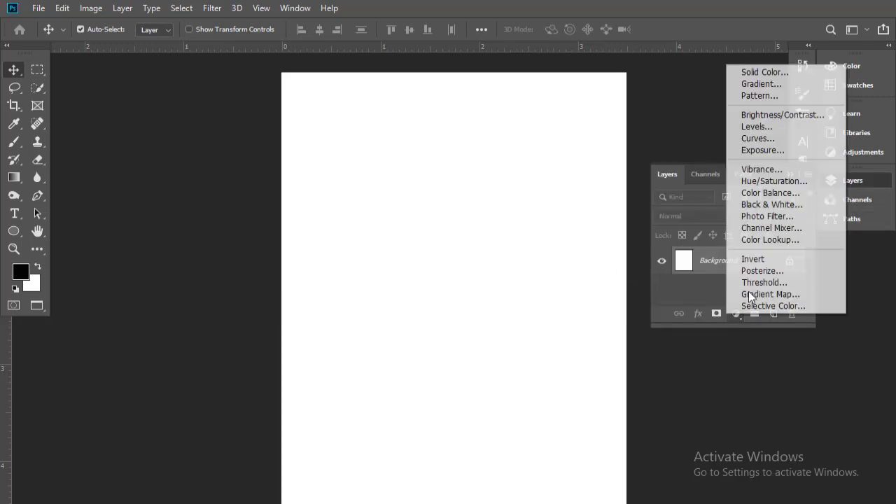
{"action": "left_click", "coordinate": [768, 73]}
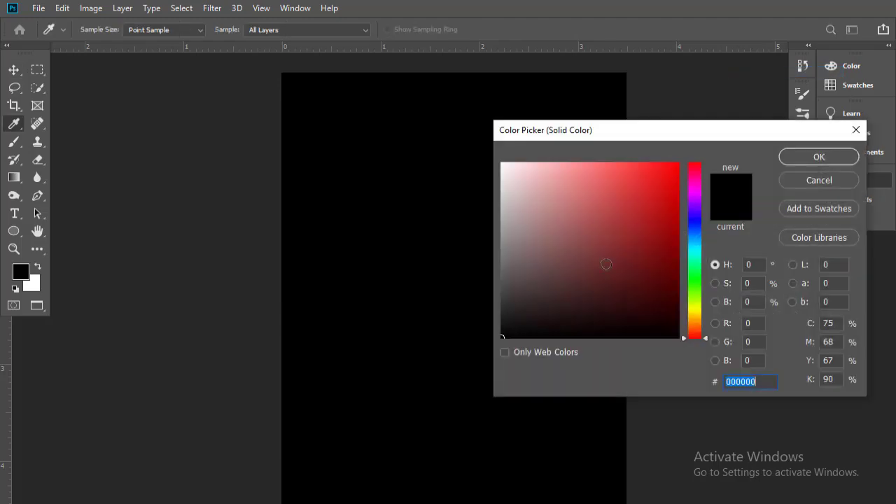
{"action": "mouse_move", "coordinate": [520, 305]}
{"action": "left_mouse_down"}
{"action": "mouse_move", "coordinate": [489, 303]}
{"action": "mouse_move", "coordinate": [490, 316]}
{"action": "left_mouse_up"}
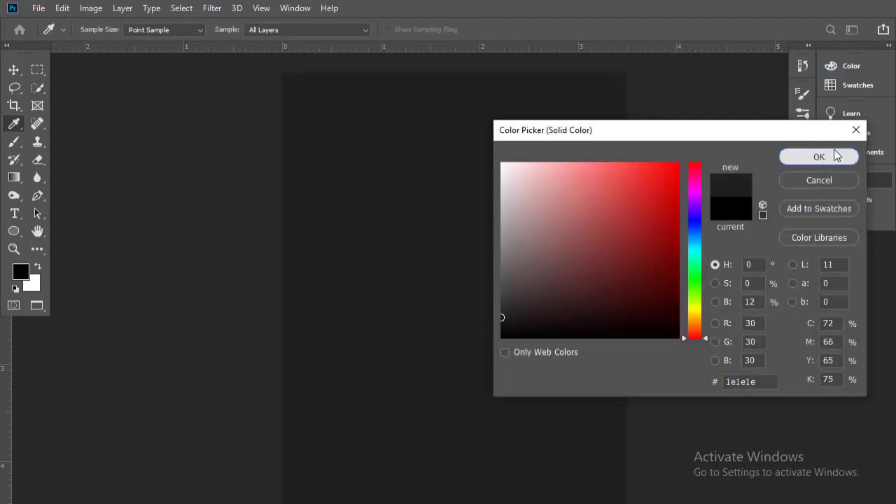
{"action": "left_click", "coordinate": [787, 155]}
{"action": "left_click", "coordinate": [789, 175]}
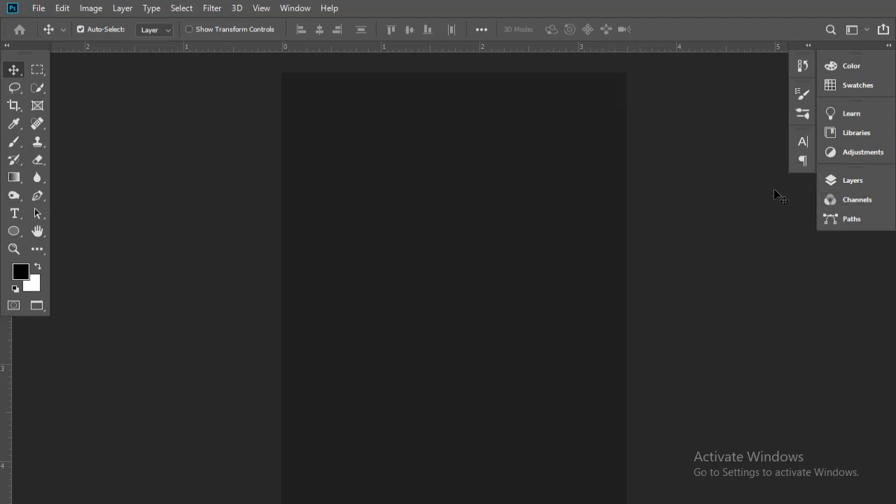
{"action": "left_click_drag", "start_coordinate": [374, 216], "coordinate": [358, 205]}
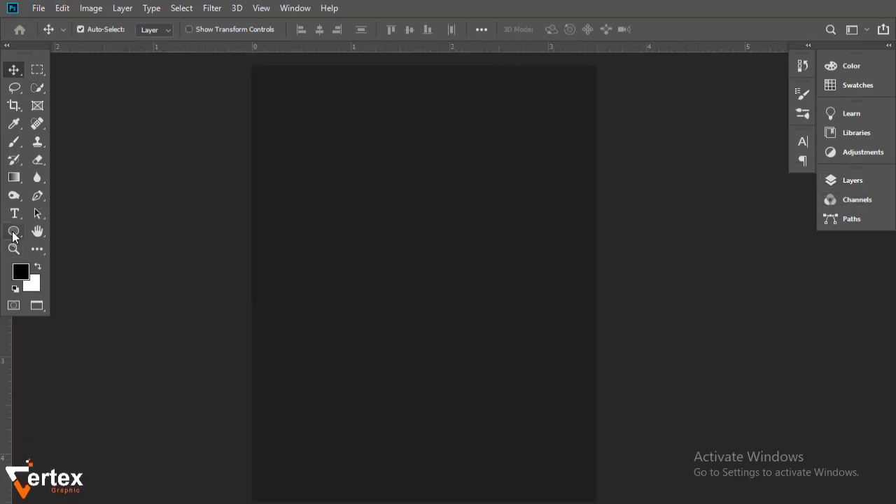
Step: Draw a large X custom shape over the poster
{"action": "left_click_drag", "start_coordinate": [14, 238], "coordinate": [66, 296]}
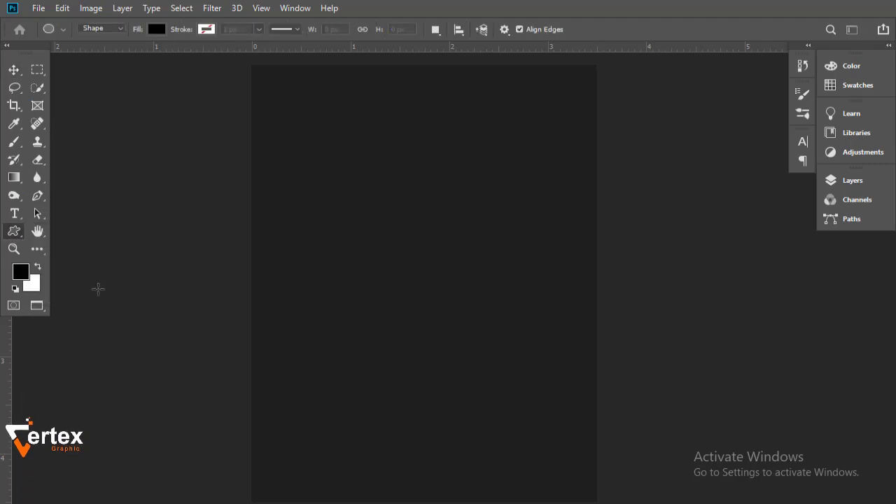
{"action": "left_click", "coordinate": [564, 32]}
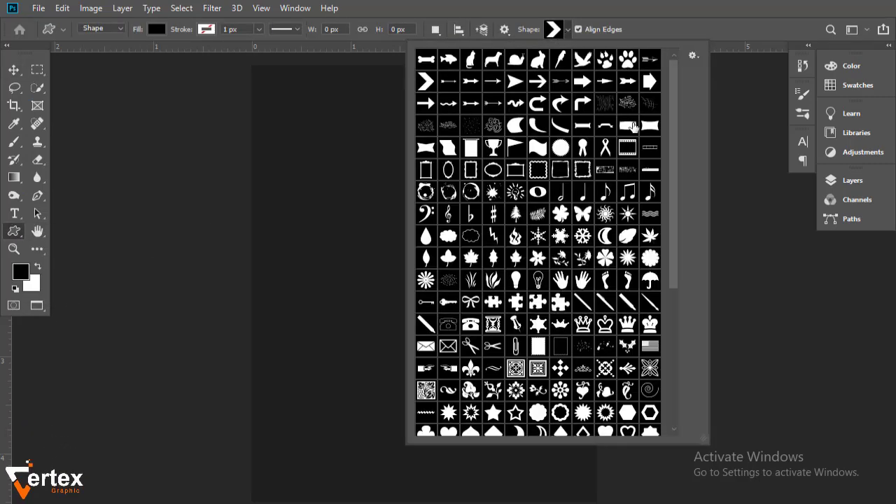
{"action": "scroll", "coordinate": [669, 186], "scroll_direction": "down", "scroll_amount": 2}
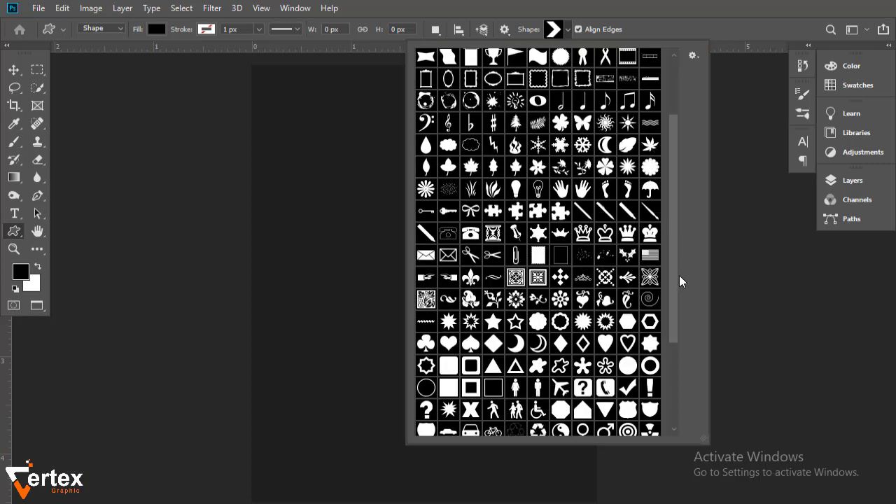
{"action": "scroll", "coordinate": [679, 280], "scroll_direction": "down", "scroll_amount": 3}
{"action": "left_click", "coordinate": [471, 384]}
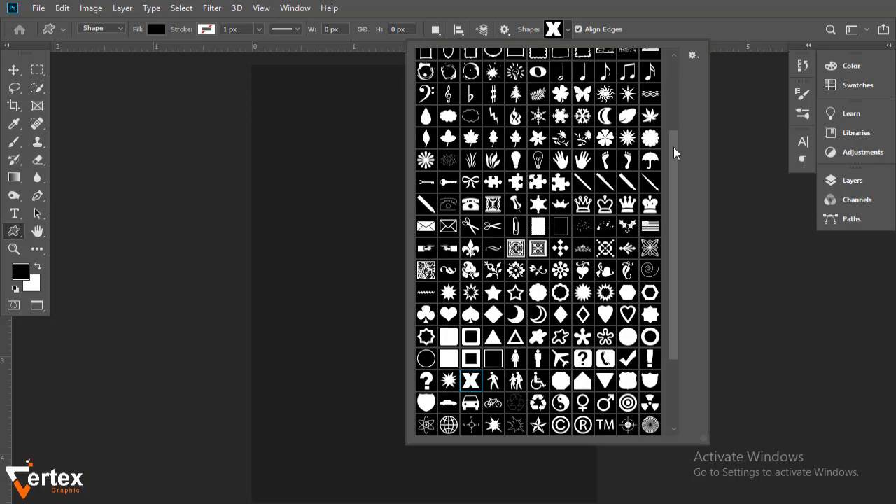
{"action": "left_click", "coordinate": [737, 54]}
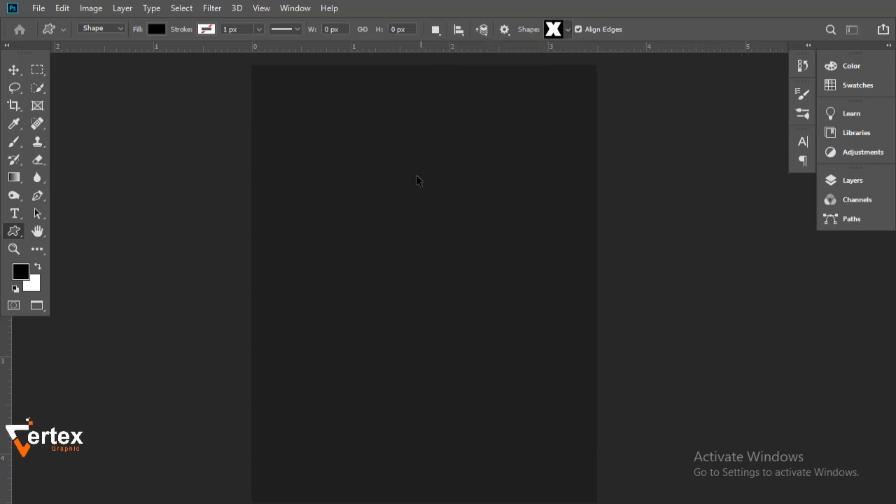
{"action": "scroll", "coordinate": [416, 181], "scroll_direction": "down", "scroll_amount": 2}
{"action": "left_click_drag", "start_coordinate": [371, 207], "coordinate": [544, 406]}
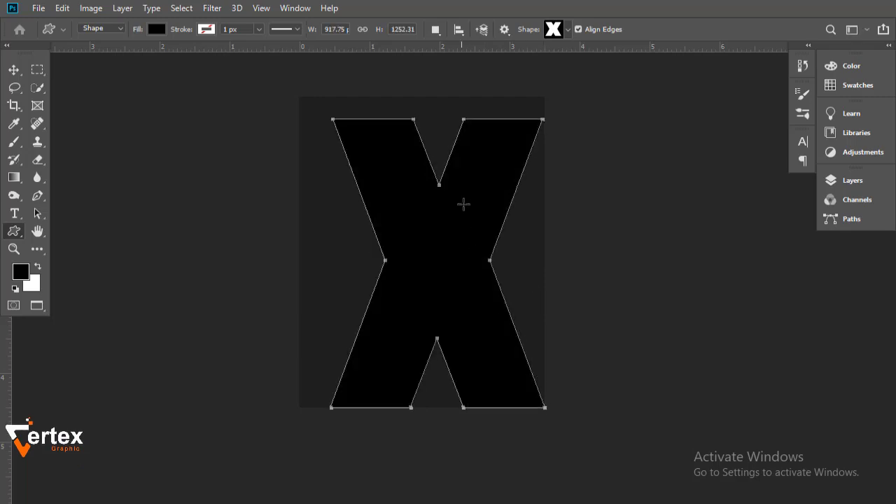
Step: Snap the X to the top-left corner and stretch it to the poster's bottom and right edges
{"action": "left_click", "coordinate": [22, 74]}
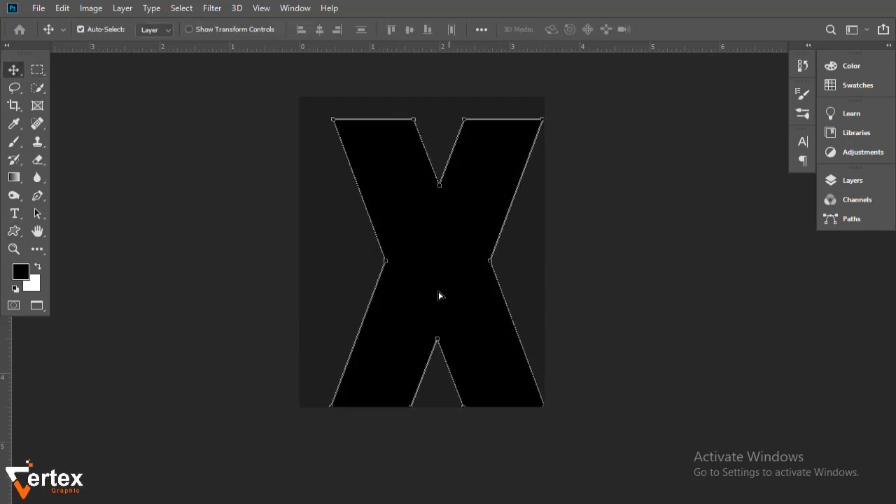
{"action": "left_click_drag", "start_coordinate": [438, 294], "coordinate": [418, 277]}
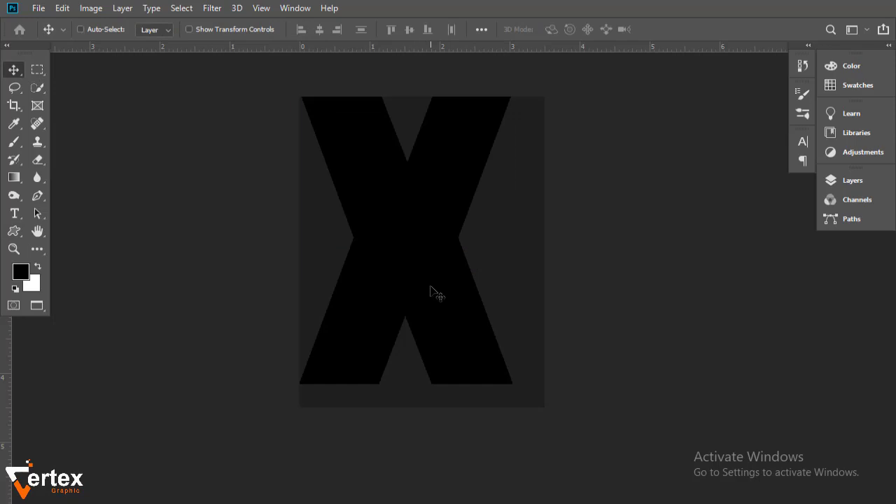
{"action": "key", "text": "ctrl+t"}
{"action": "left_click_drag", "start_coordinate": [407, 384], "coordinate": [407, 407]}
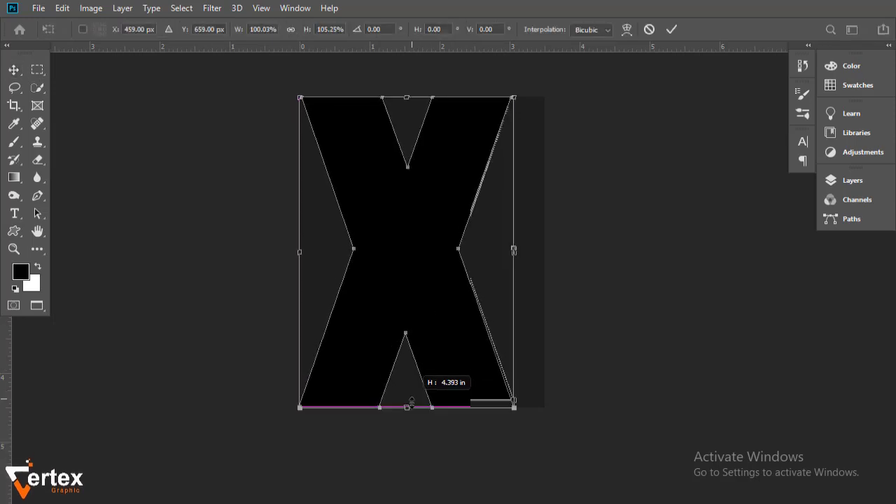
{"action": "left_click_drag", "start_coordinate": [515, 254], "coordinate": [546, 255]}
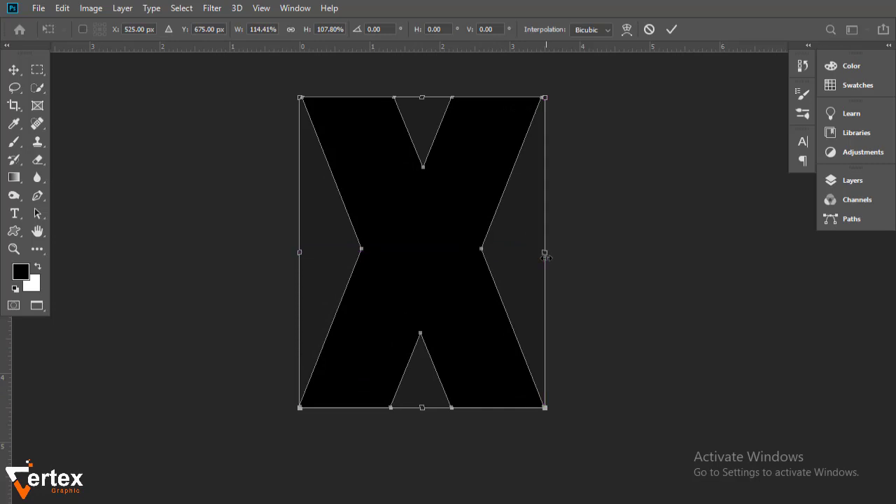
{"action": "key", "text": "Return"}
{"action": "left_click", "coordinate": [407, 196], "text": "ctrl"}
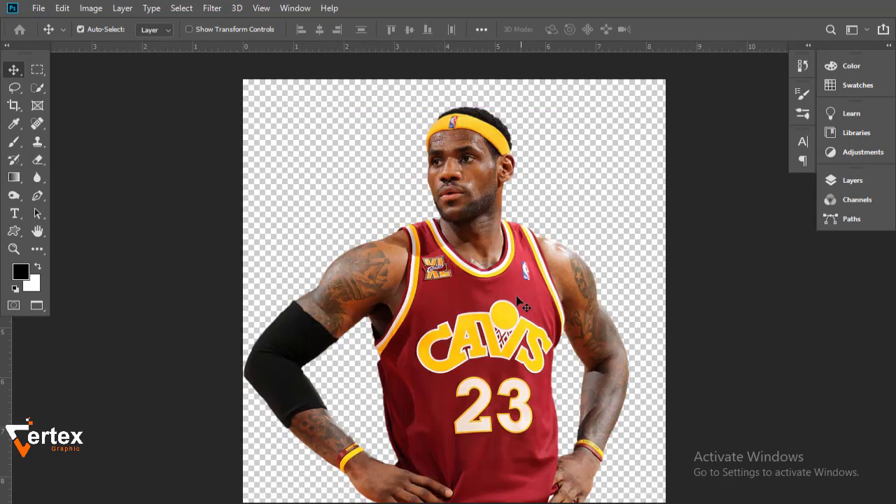
Step: Drop the player cutout into the X poster
{"action": "mouse_move", "coordinate": [515, 282]}
{"action": "left_mouse_down"}
{"action": "mouse_move", "coordinate": [526, 310]}
{"action": "mouse_move", "coordinate": [516, 292]}
{"action": "left_mouse_up"}
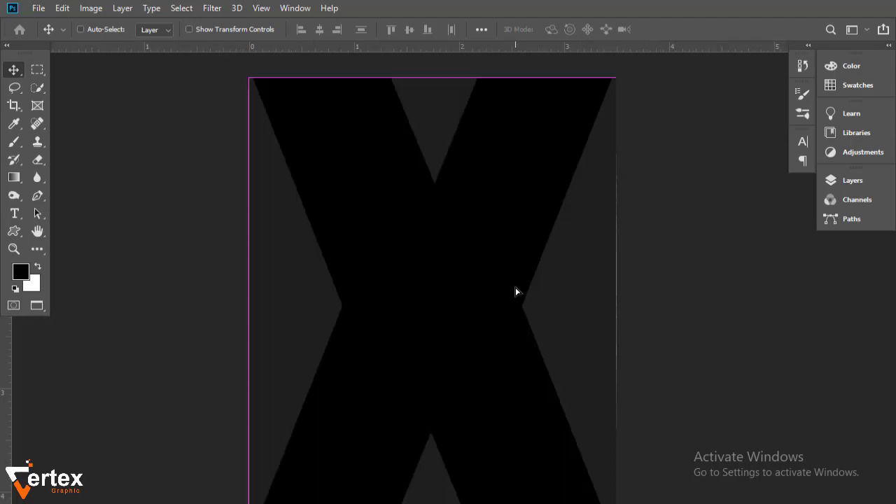
{"action": "left_click_drag", "start_coordinate": [515, 292], "coordinate": [515, 292]}
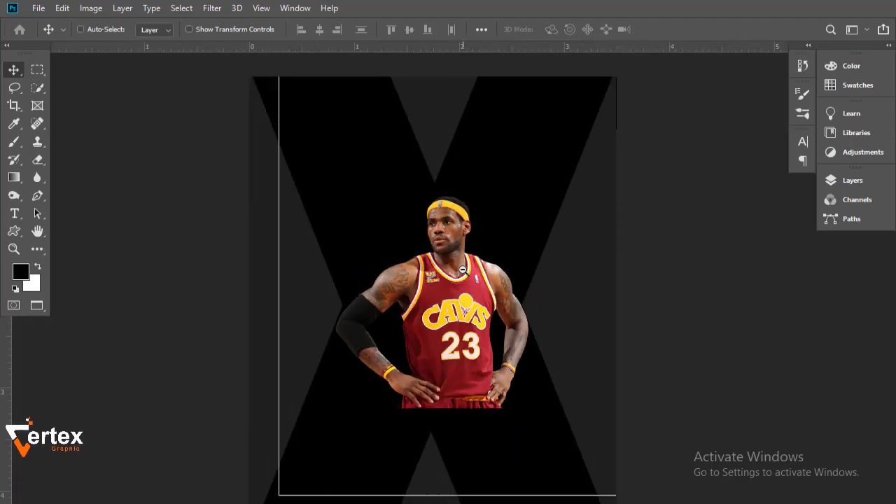
{"action": "left_click", "coordinate": [462, 269], "text": "ctrl+alt"}
Step: Scale the player up to about 151% and centre him over the X
{"action": "key", "text": "ctrl+t"}
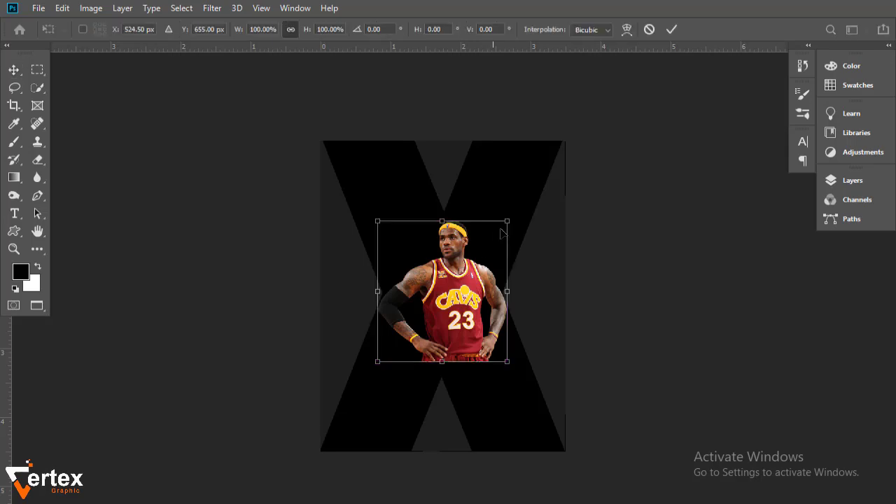
{"action": "left_click_drag", "start_coordinate": [513, 220], "coordinate": [568, 159]}
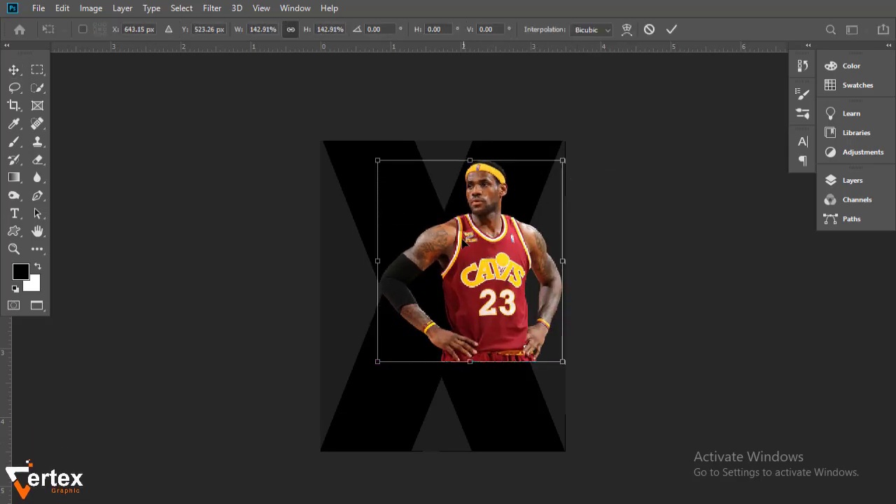
{"action": "left_click_drag", "start_coordinate": [460, 242], "coordinate": [425, 231]}
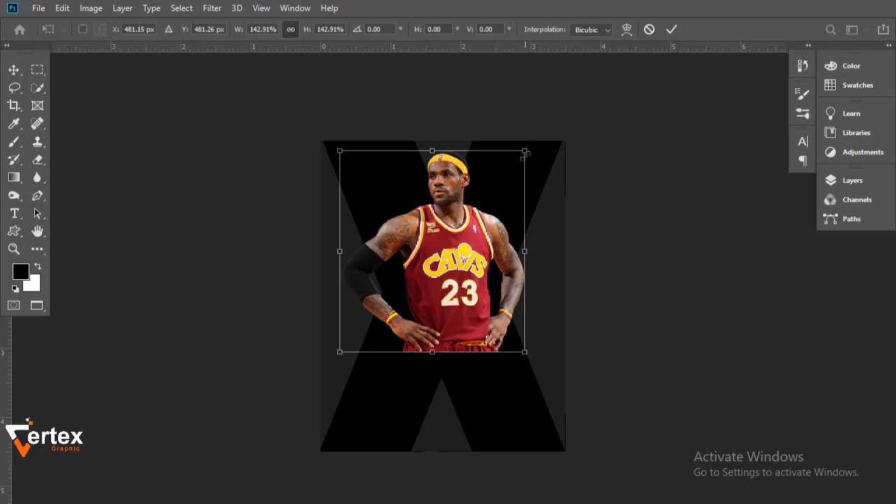
{"action": "left_click_drag", "start_coordinate": [525, 151], "coordinate": [527, 160]}
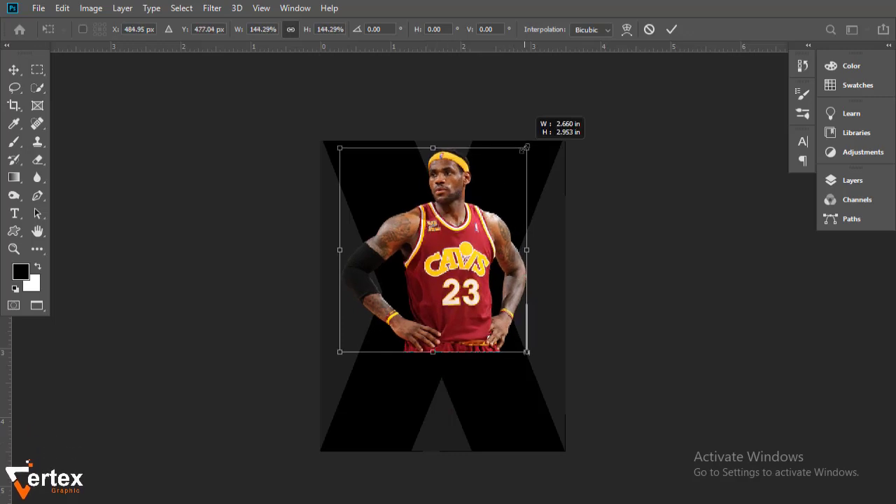
{"action": "left_click_drag", "start_coordinate": [472, 235], "coordinate": [473, 230]}
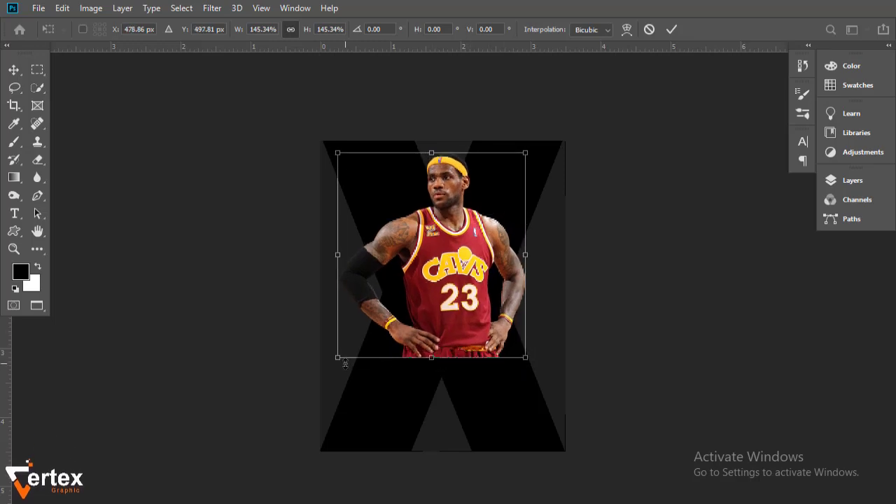
{"action": "left_click_drag", "start_coordinate": [345, 363], "coordinate": [341, 367]}
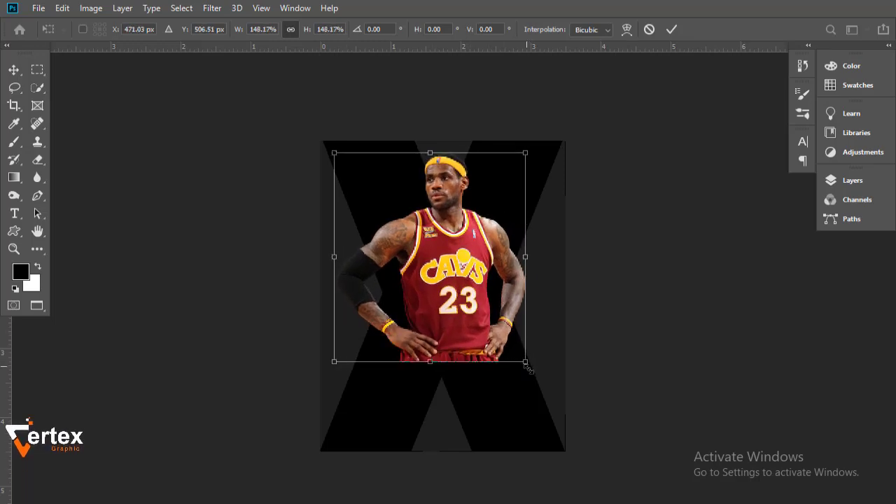
{"action": "left_click_drag", "start_coordinate": [526, 363], "coordinate": [529, 367]}
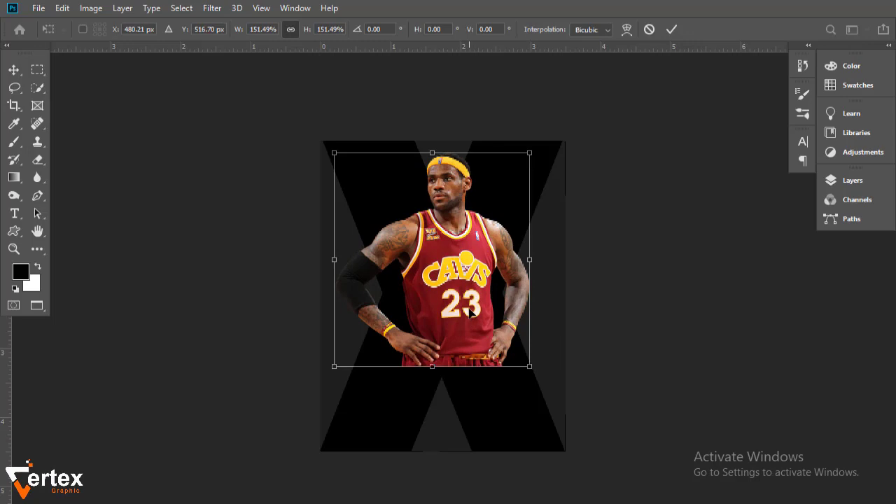
{"action": "key", "text": "Return"}
{"action": "scroll", "coordinate": [464, 272], "scroll_direction": "up", "scroll_amount": 1}
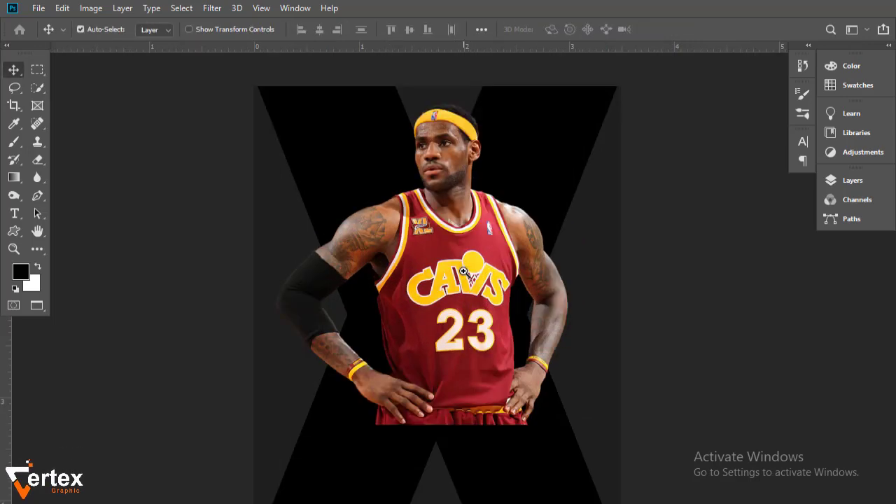
Step: Recolour the Shape 1 X to dark olive gold #94771d sampled from the headband
{"action": "left_click", "coordinate": [877, 189]}
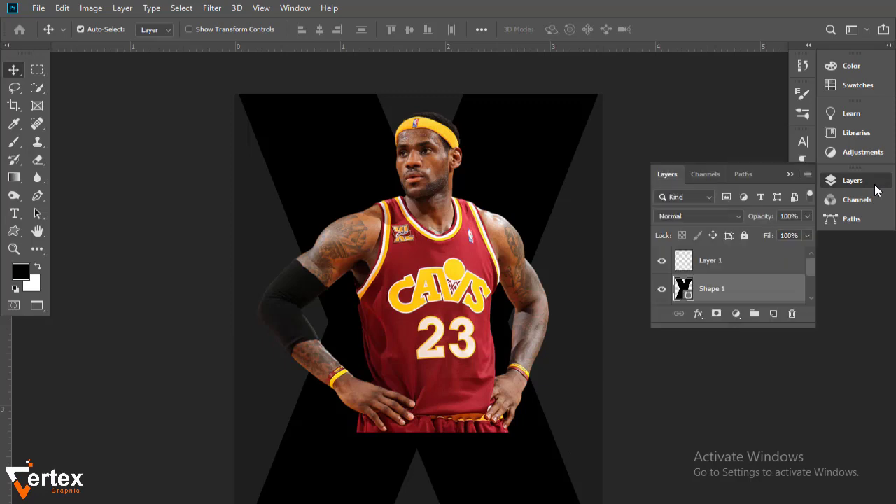
{"action": "double_click", "coordinate": [684, 288]}
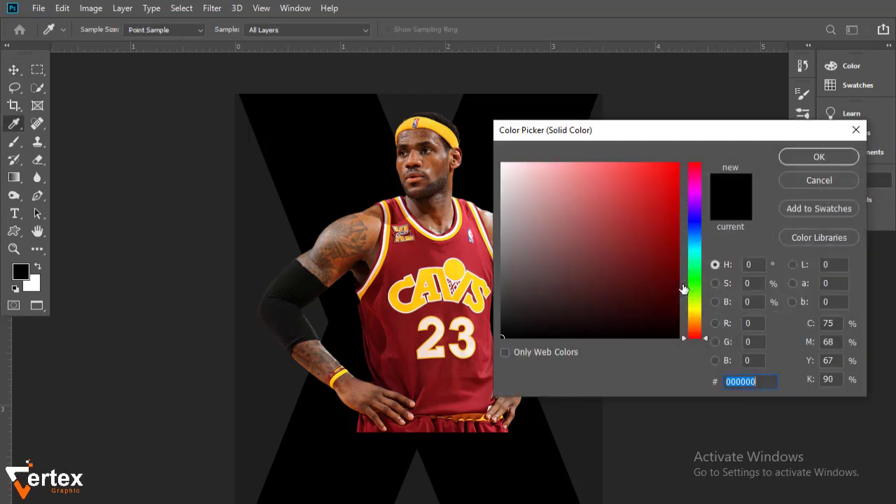
{"action": "left_click", "coordinate": [450, 133]}
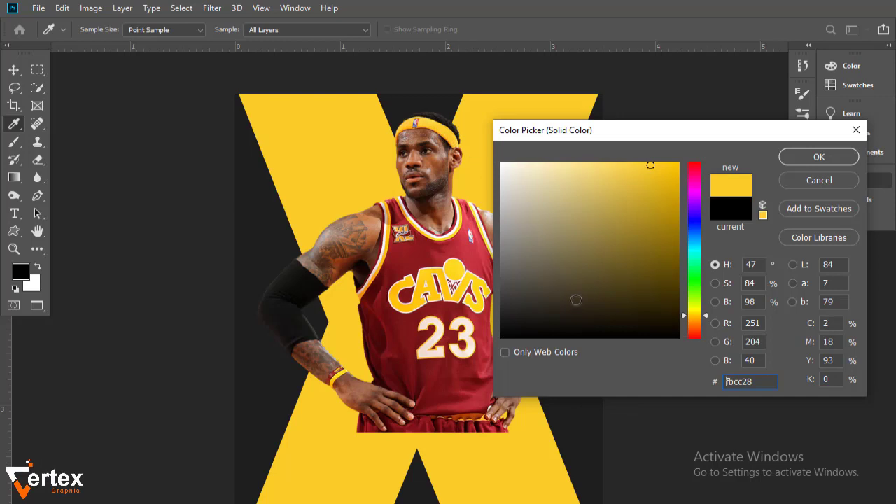
{"action": "left_click_drag", "start_coordinate": [693, 316], "coordinate": [692, 320]}
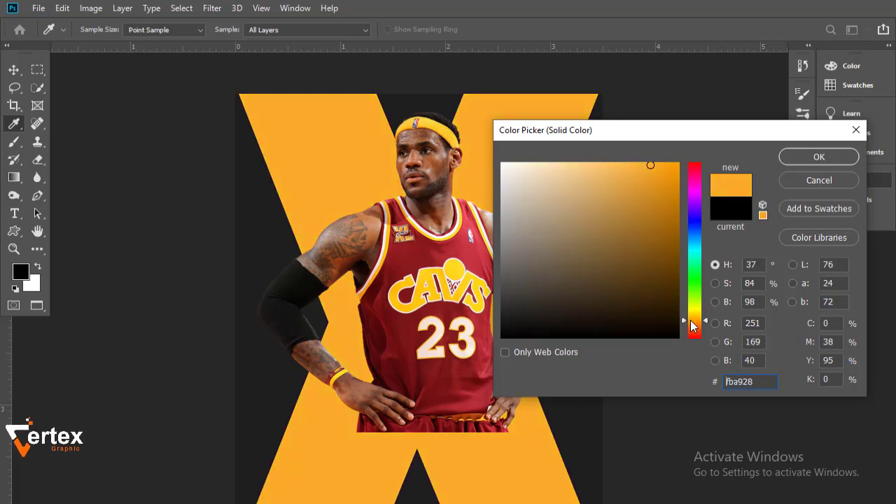
{"action": "left_click_drag", "start_coordinate": [645, 204], "coordinate": [643, 236]}
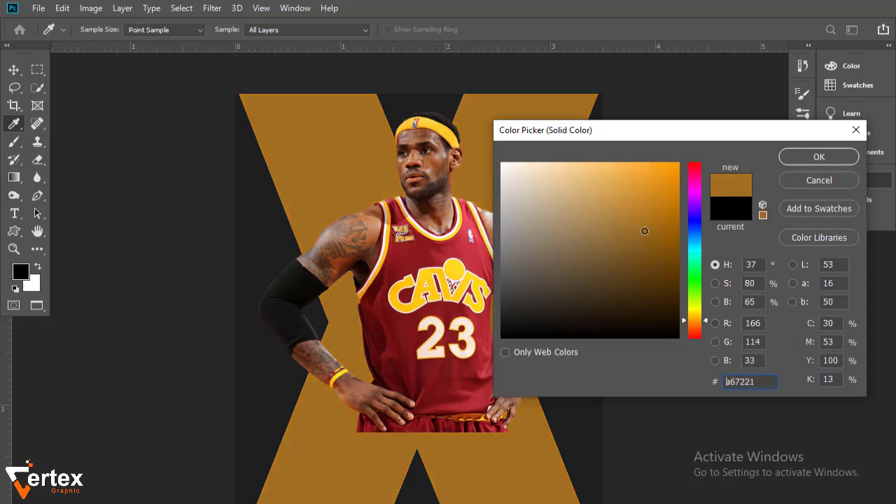
{"action": "left_click_drag", "start_coordinate": [692, 320], "coordinate": [693, 317]}
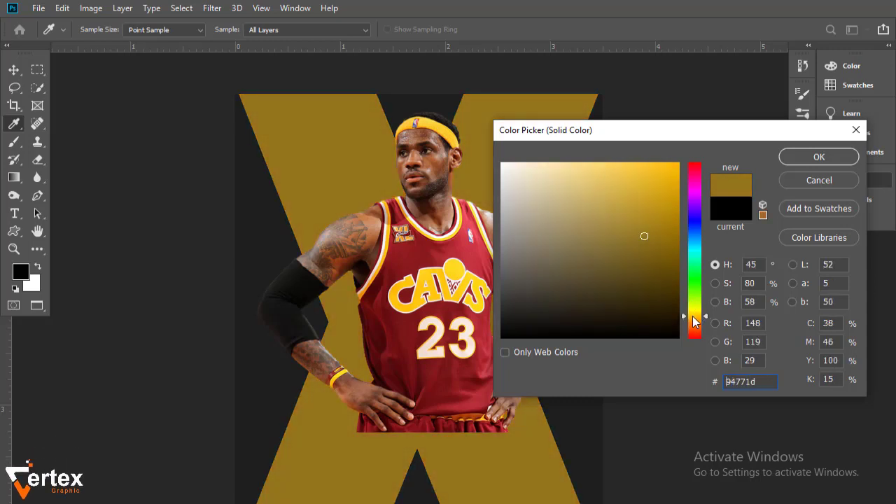
{"action": "left_click", "coordinate": [819, 157]}
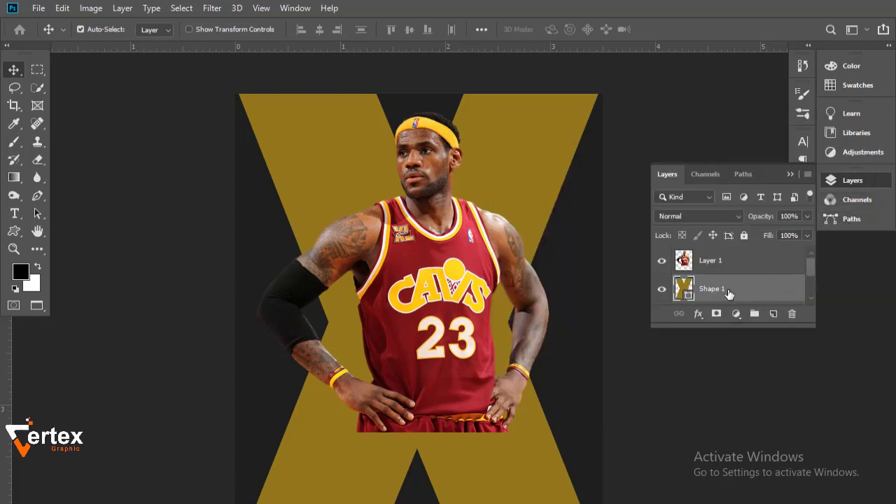
Step: Select Layer 1, then the Shape 1 layer
{"action": "left_click", "coordinate": [703, 264]}
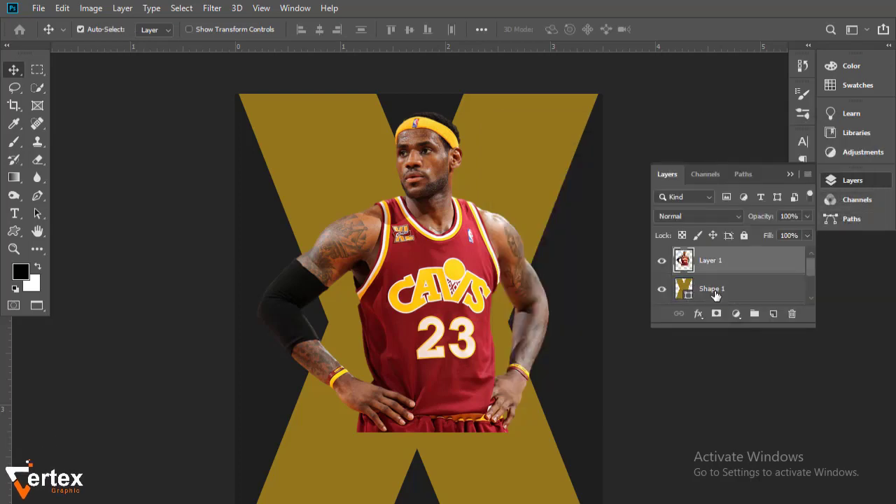
{"action": "left_click", "coordinate": [715, 294]}
{"action": "left_click", "coordinate": [81, 29]}
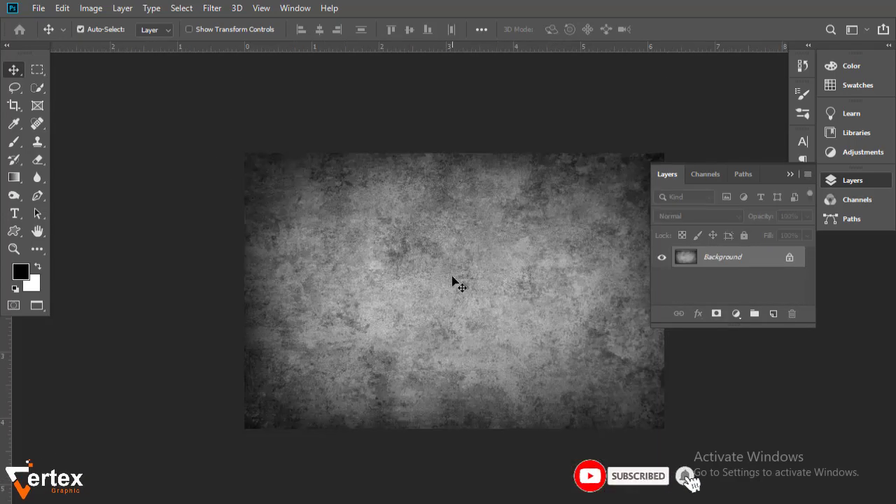
Step: Turn the grey texture into a layer, rotate it 90° and enlarge it to cover the poster
{"action": "left_click_drag", "start_coordinate": [455, 282], "coordinate": [462, 231]}
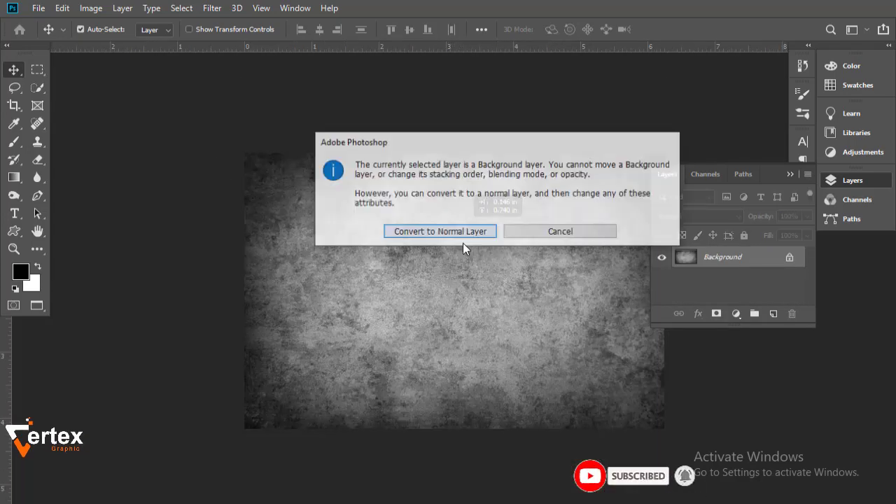
{"action": "left_click", "coordinate": [461, 233]}
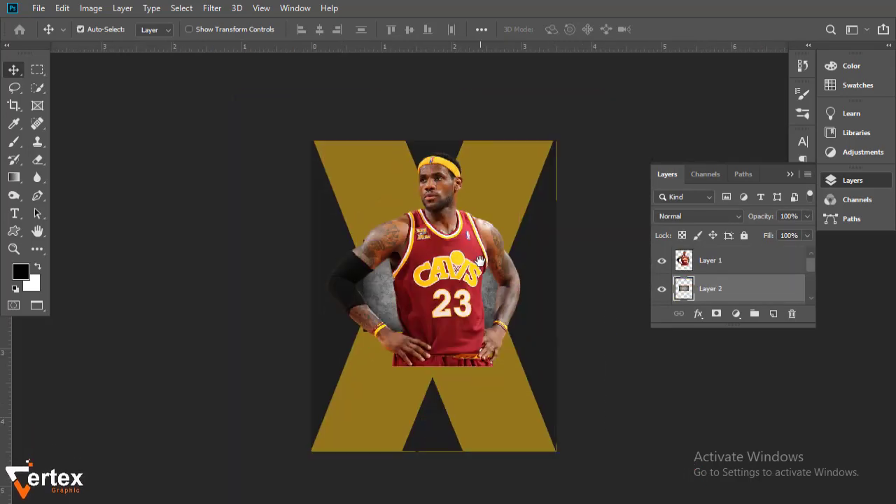
{"action": "key", "text": "ctrl+t"}
{"action": "left_click_drag", "start_coordinate": [523, 327], "coordinate": [388, 399]}
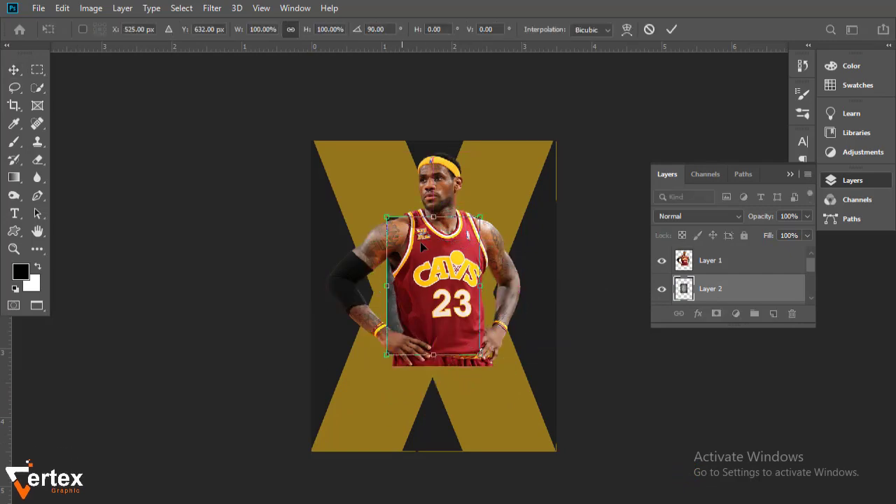
{"action": "left_click_drag", "start_coordinate": [387, 217], "coordinate": [314, 111]}
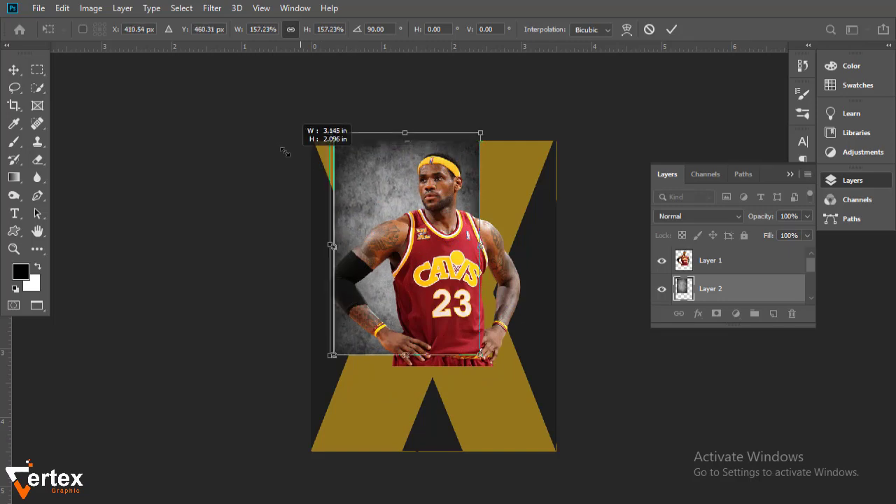
{"action": "left_click_drag", "start_coordinate": [480, 355], "coordinate": [567, 483]}
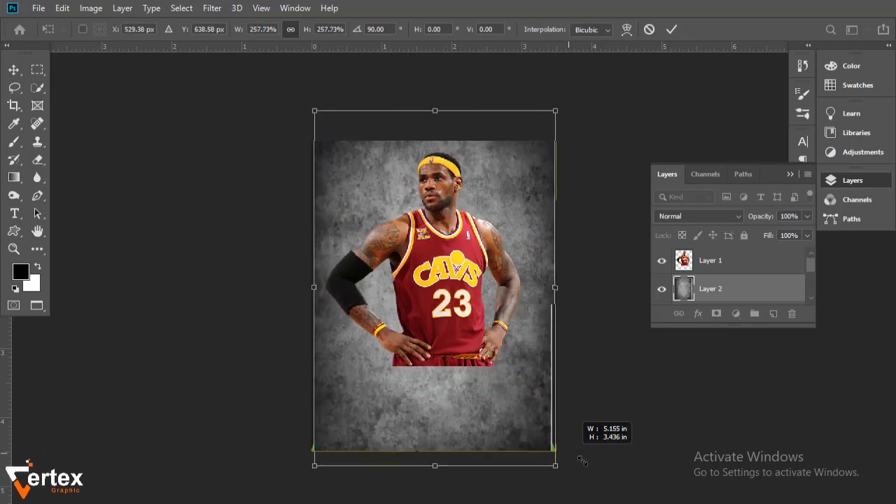
{"action": "left_click_drag", "start_coordinate": [499, 408], "coordinate": [494, 406]}
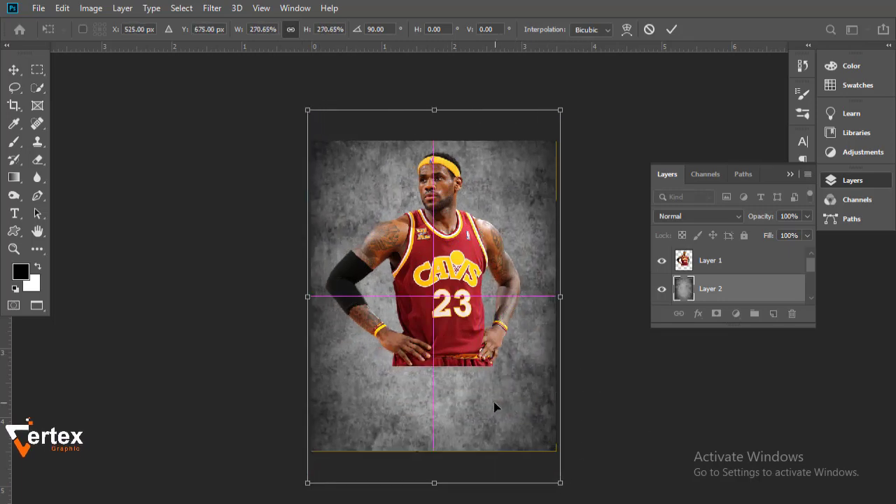
{"action": "key", "text": "Return"}
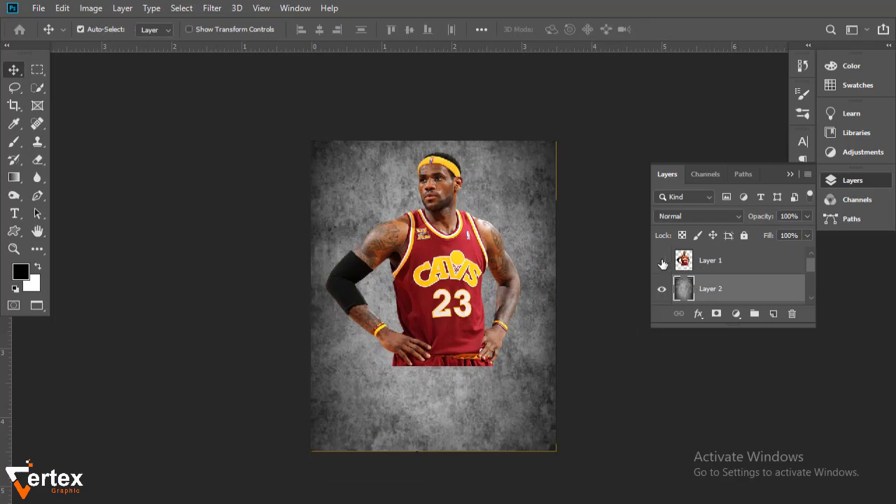
Step: Hide the player layer, Layer 1
{"action": "left_click", "coordinate": [663, 263]}
{"action": "scroll", "coordinate": [474, 279], "scroll_direction": "up", "scroll_amount": 1}
{"action": "scroll", "coordinate": [472, 271], "scroll_direction": "up", "scroll_amount": 1}
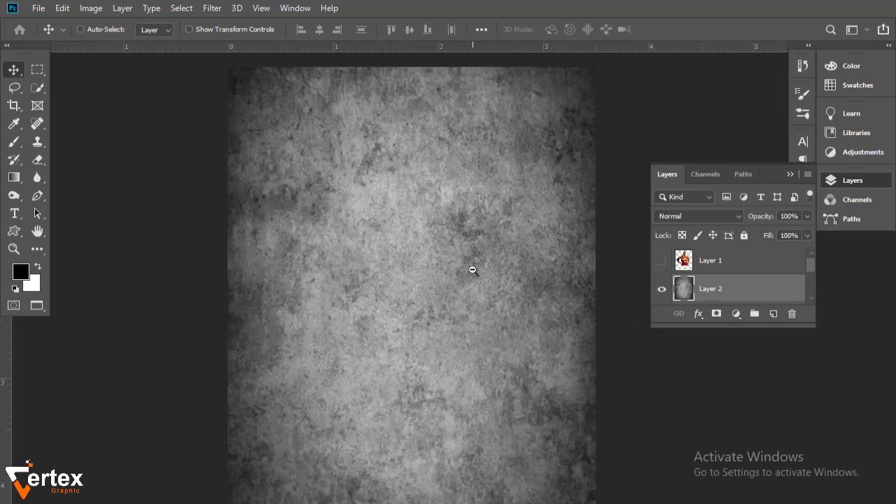
{"action": "scroll", "coordinate": [574, 304], "scroll_direction": "down", "scroll_amount": 2}
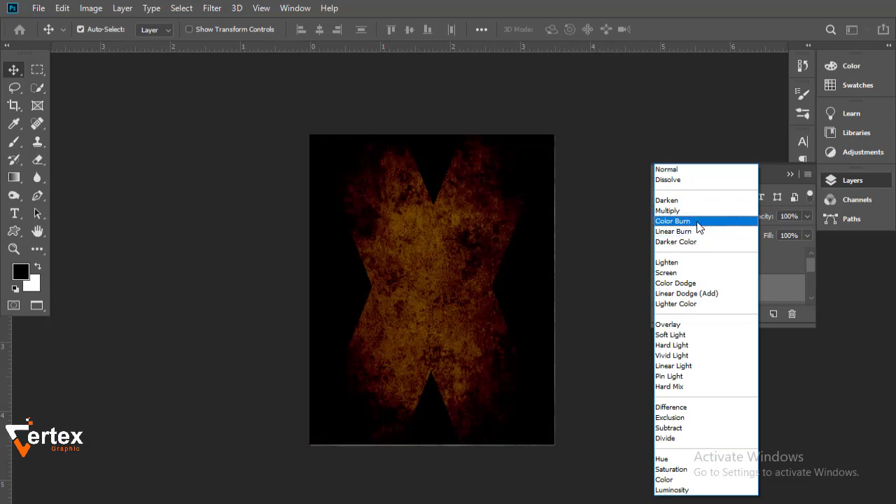
Step: Set the texture layer's blend mode to Color Burn
{"action": "left_click", "coordinate": [699, 223]}
{"action": "scroll", "coordinate": [501, 294], "scroll_direction": "up", "scroll_amount": 1}
{"action": "scroll", "coordinate": [503, 279], "scroll_direction": "down", "scroll_amount": 1}
{"action": "key", "text": "ctrl+r"}
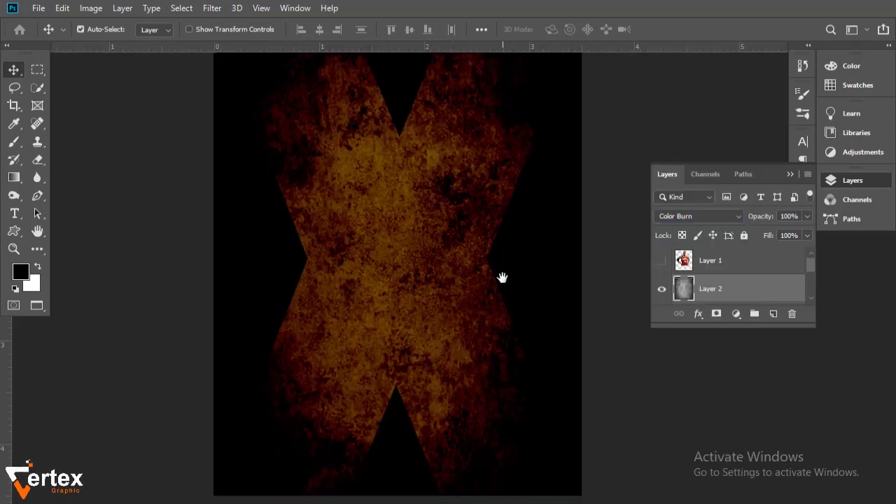
Step: Add a fully desaturated Hue/Saturation adjustment layer with an inverted black mask
{"action": "left_click", "coordinate": [739, 315]}
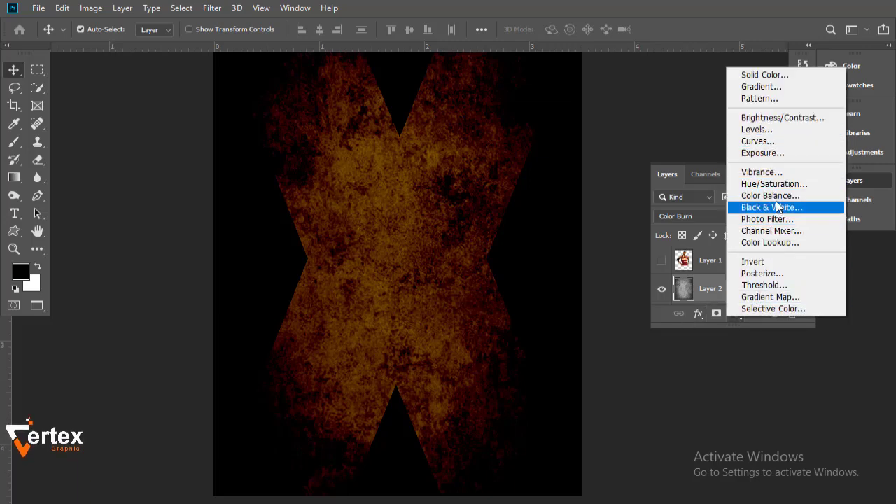
{"action": "left_click", "coordinate": [774, 184]}
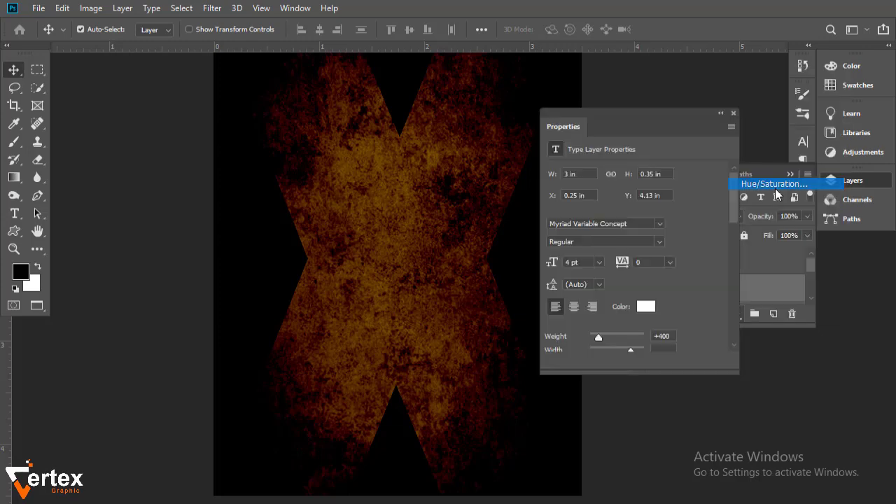
{"action": "left_click_drag", "start_coordinate": [574, 257], "coordinate": [519, 250]}
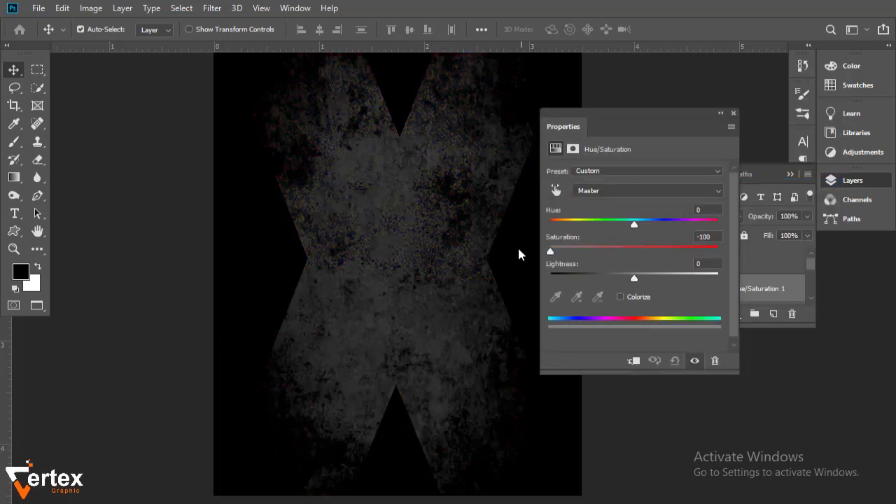
{"action": "left_click", "coordinate": [733, 113]}
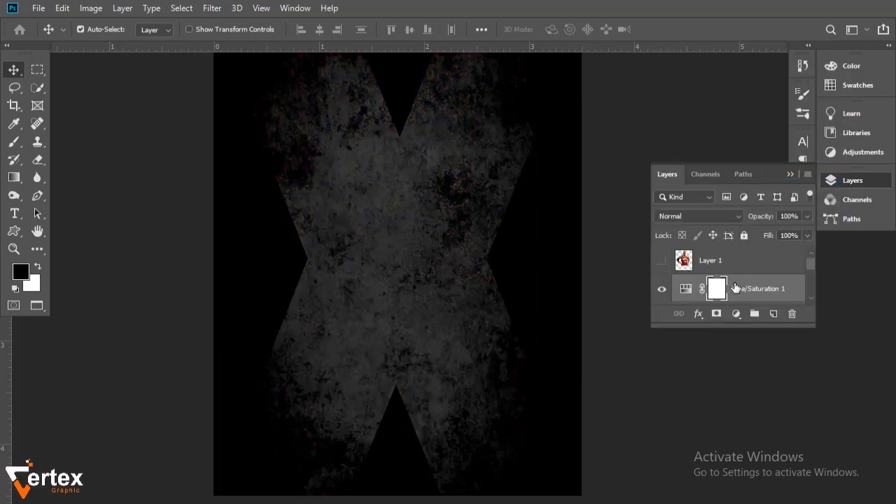
{"action": "key", "text": "ctrl+i"}
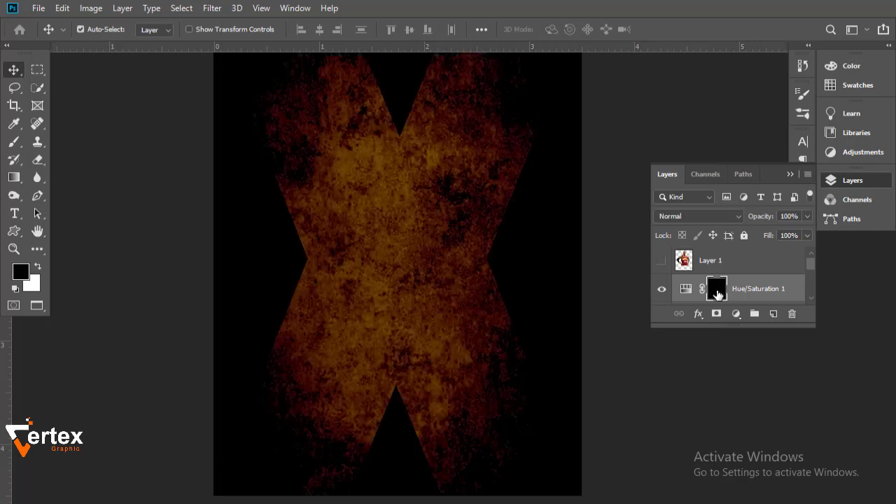
{"action": "left_click", "coordinate": [470, 236]}
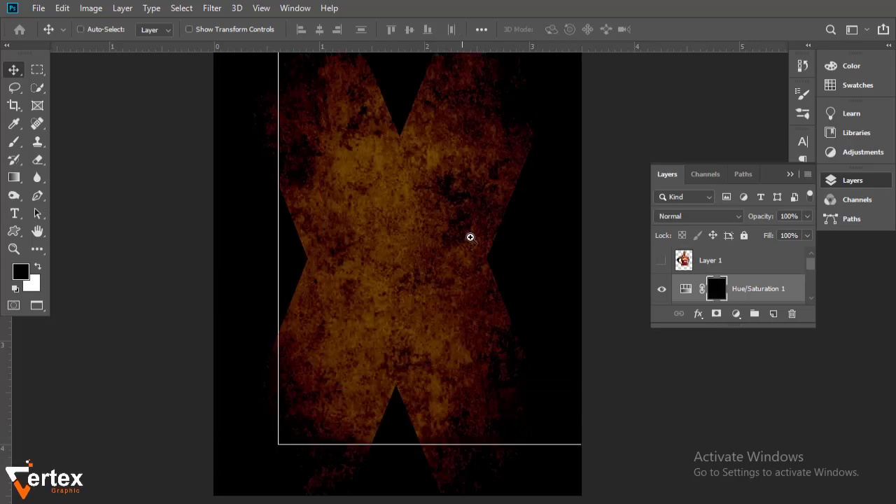
{"action": "left_click", "coordinate": [471, 238], "text": "alt"}
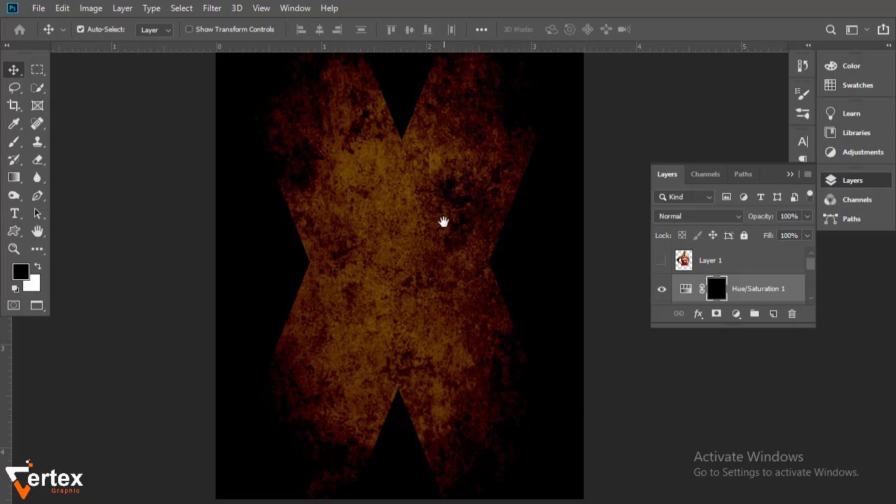
{"action": "left_click_drag", "start_coordinate": [444, 222], "coordinate": [444, 254]}
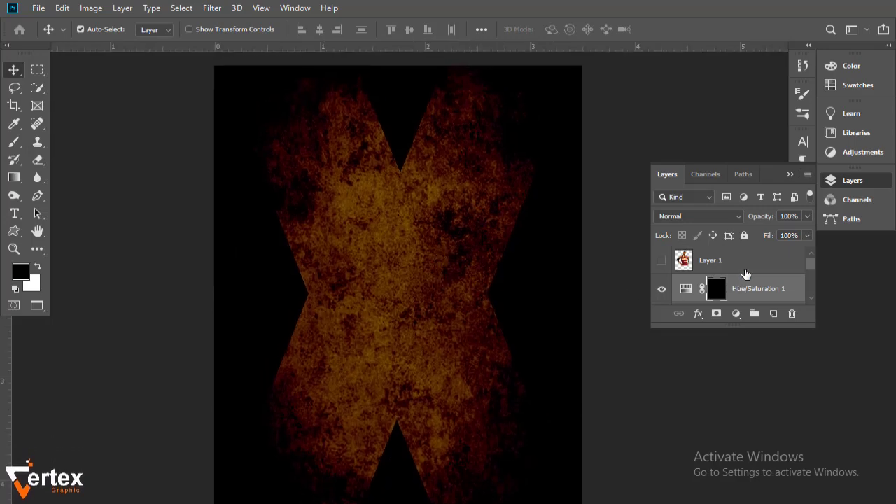
{"action": "key", "text": "ctrl+2"}
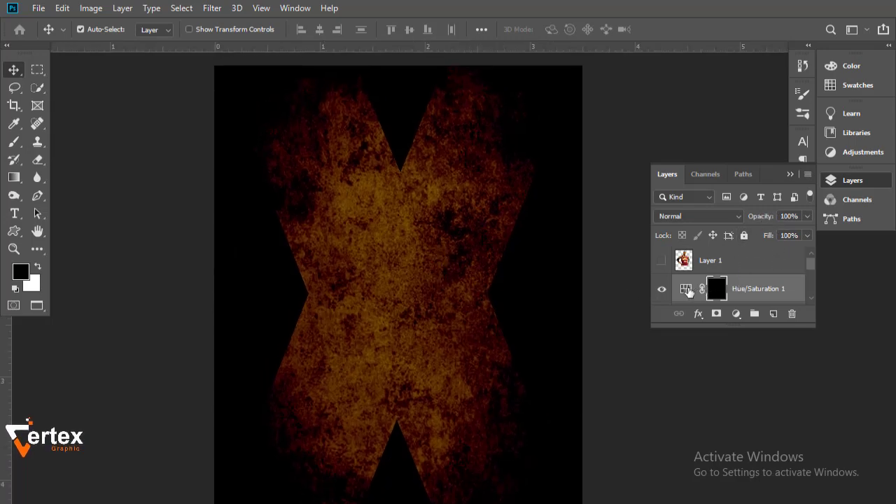
{"action": "scroll", "coordinate": [812, 303], "scroll_direction": "down", "scroll_amount": 1}
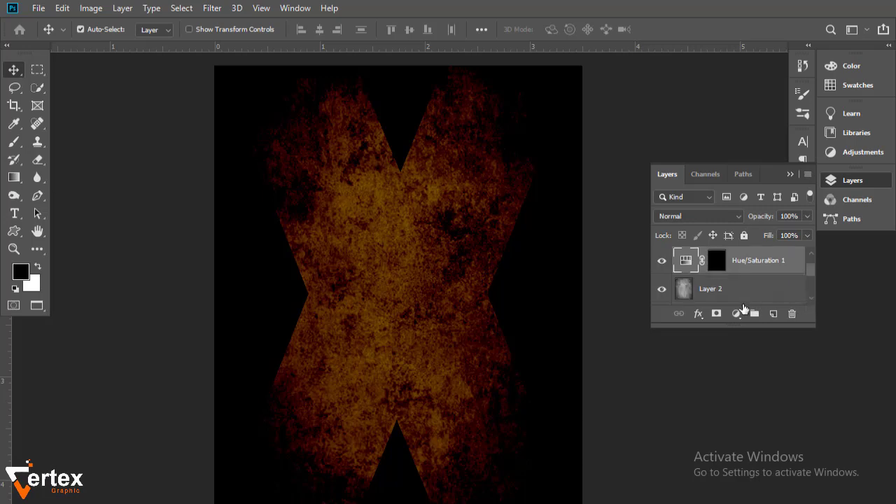
Step: Set Layer 2's opacity to 85% and select the Hue/Saturation 1 layer
{"action": "left_click", "coordinate": [727, 298]}
{"action": "left_click_drag", "start_coordinate": [755, 223], "coordinate": [753, 228]}
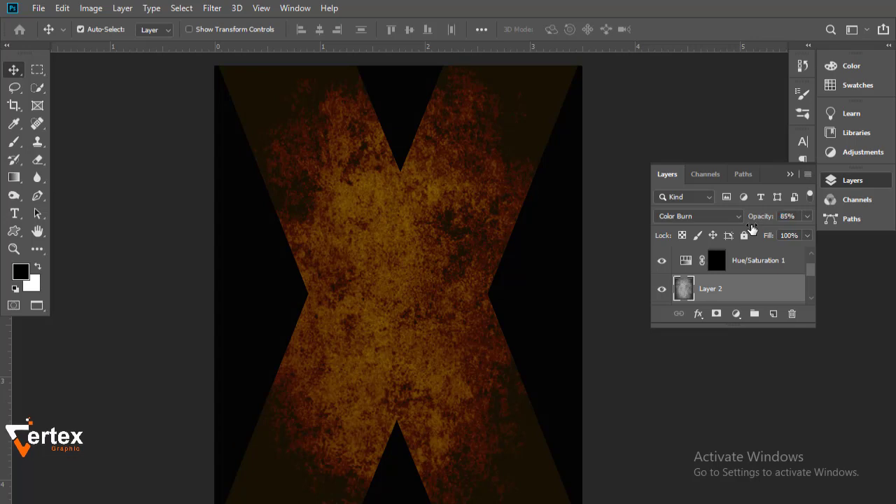
{"action": "left_click", "coordinate": [798, 271]}
{"action": "scroll", "coordinate": [810, 272], "scroll_direction": "up", "scroll_amount": 1}
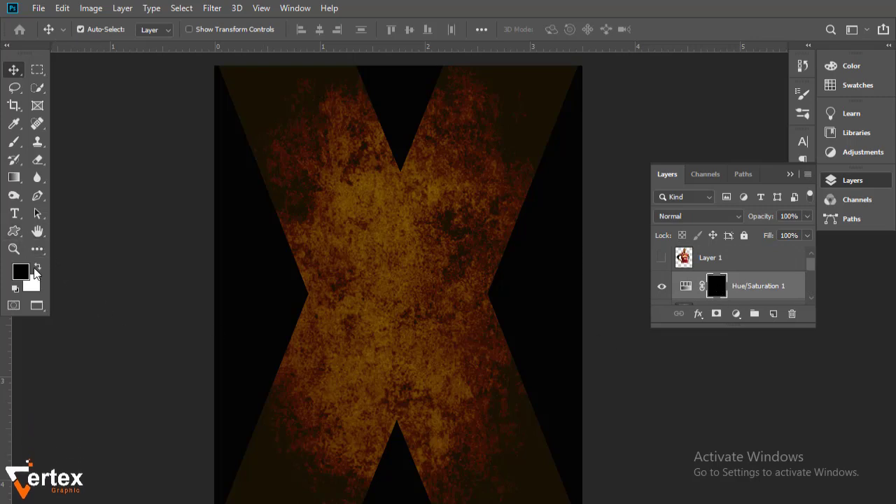
Step: Paint white splatter at 100% opacity onto the mask over the X's upper-left
{"action": "left_click", "coordinate": [15, 142]}
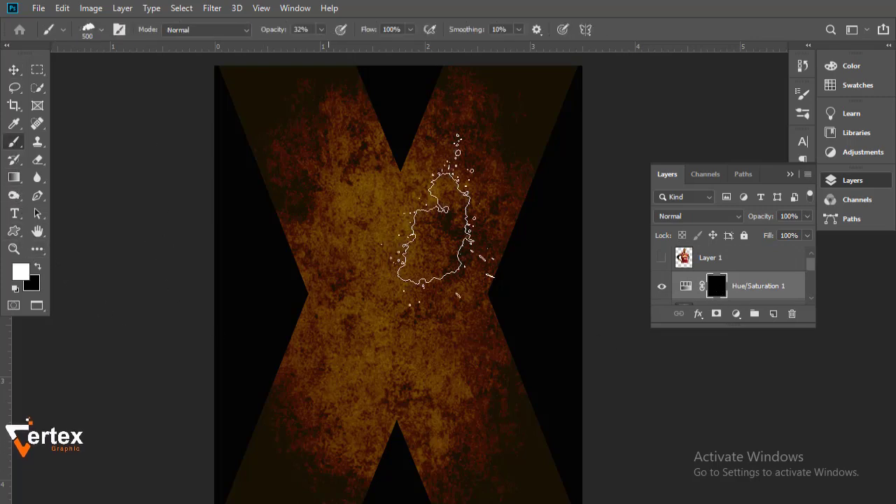
{"action": "left_click_drag", "start_coordinate": [536, 238], "coordinate": [476, 306]}
{"action": "key", "text": "ctrl+r"}
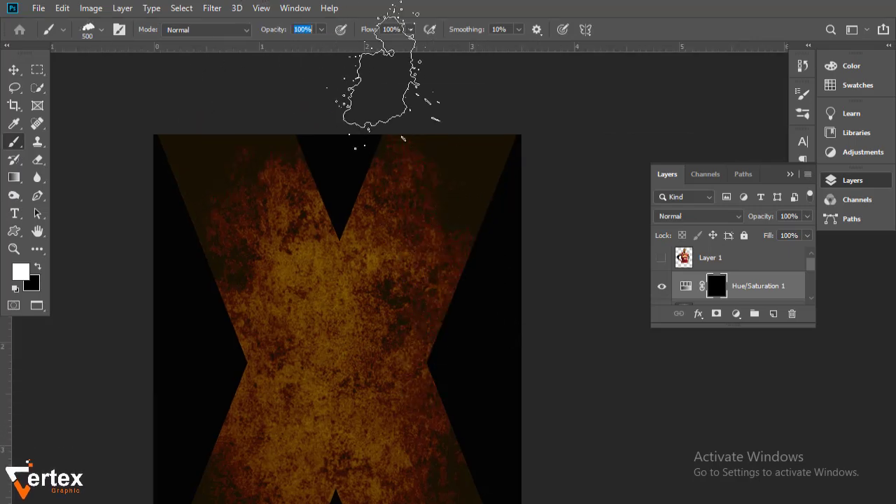
{"action": "left_click_drag", "start_coordinate": [480, 200], "coordinate": [482, 210]}
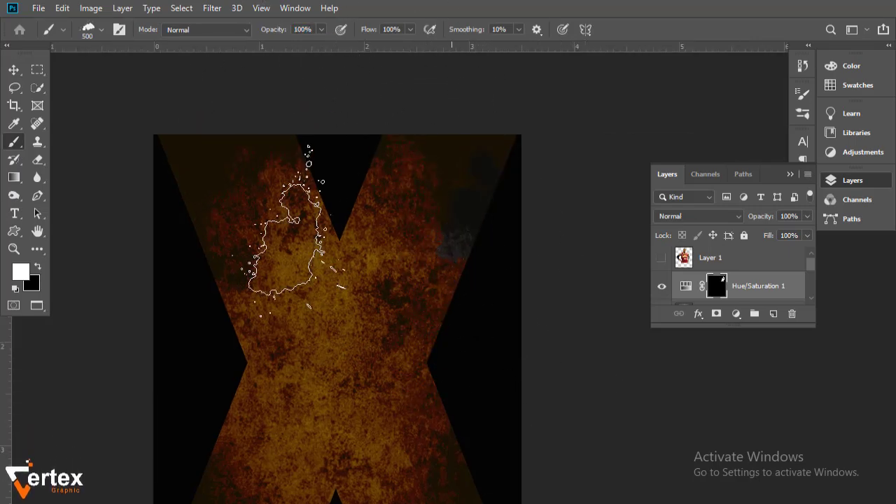
{"action": "left_click_drag", "start_coordinate": [289, 231], "coordinate": [245, 196]}
{"action": "left_click_drag", "start_coordinate": [481, 380], "coordinate": [504, 314]}
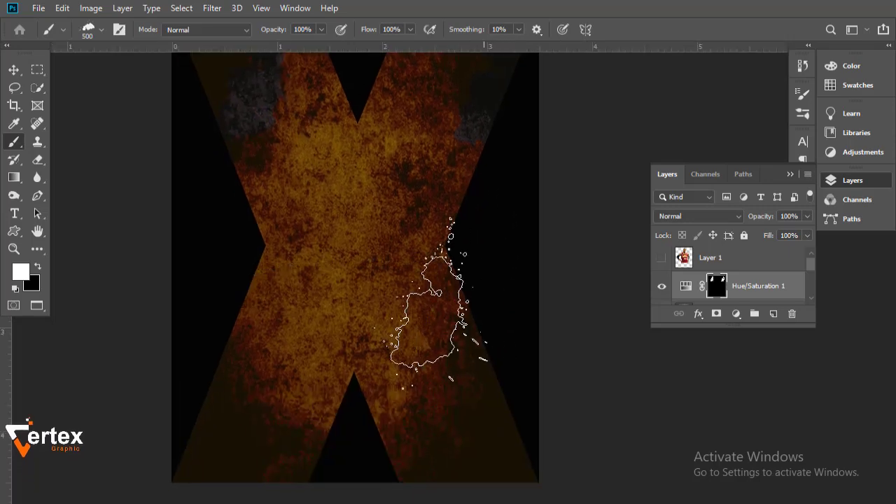
Step: Splatter grey marks on the X's lower-left and lower-right legs with a splatter brush
{"action": "right_click", "coordinate": [434, 301]}
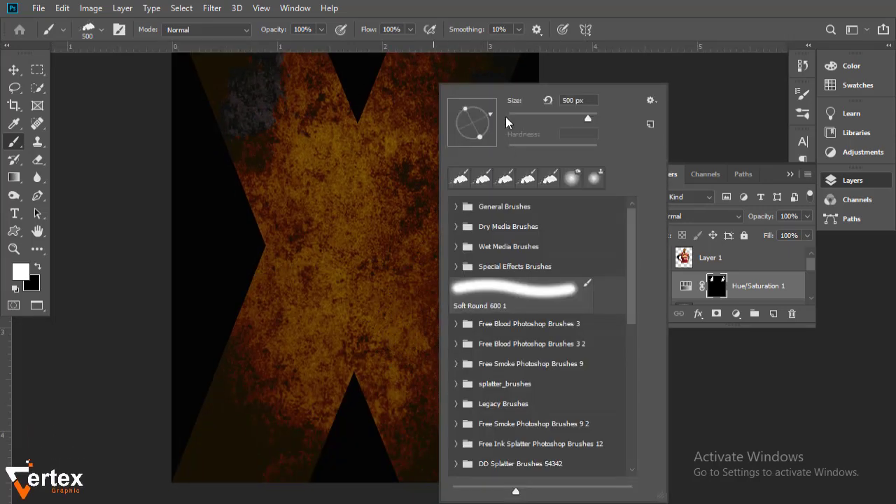
{"action": "left_click", "coordinate": [667, 50]}
{"action": "left_click_drag", "start_coordinate": [308, 399], "coordinate": [249, 409]}
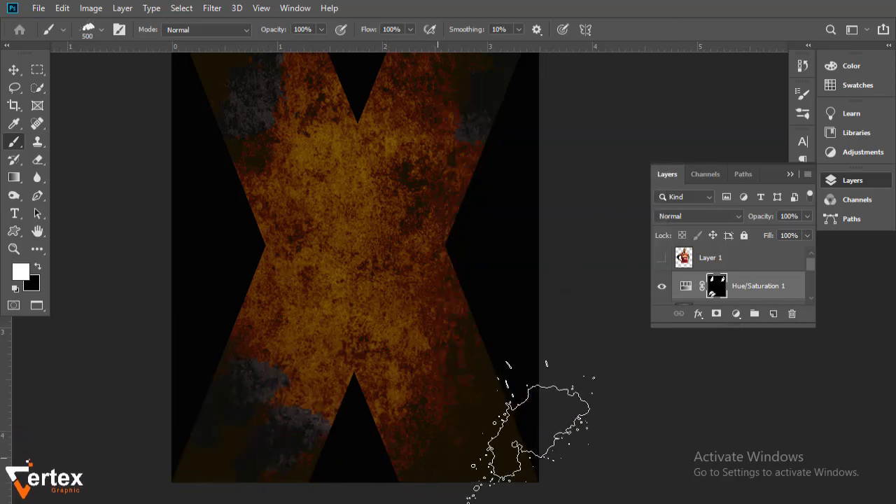
{"action": "left_click_drag", "start_coordinate": [531, 432], "coordinate": [537, 372]}
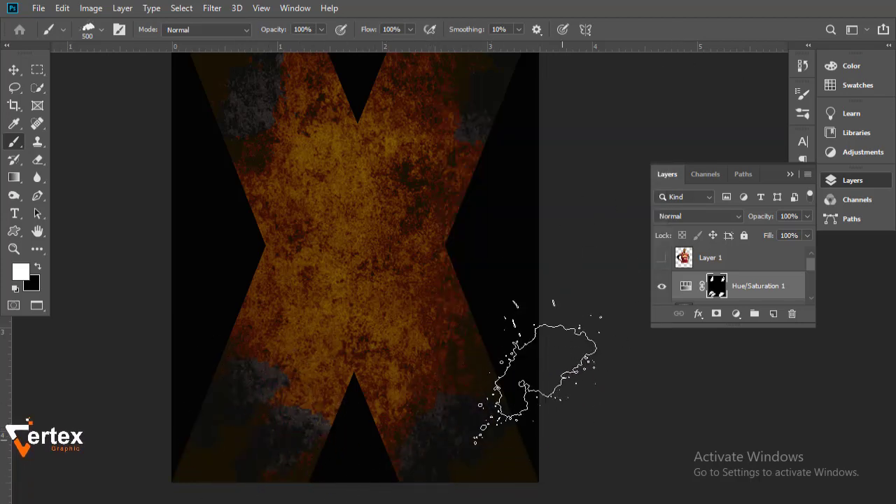
{"action": "right_click", "coordinate": [539, 371]}
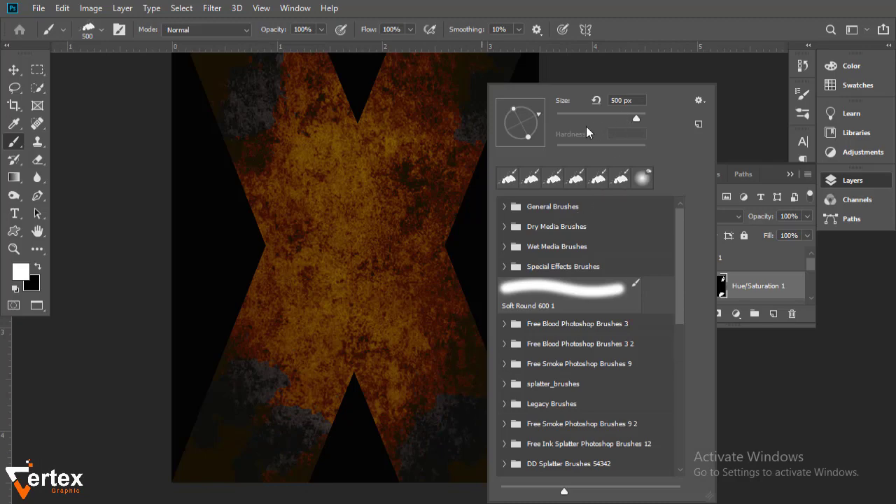
{"action": "left_click_drag", "start_coordinate": [504, 129], "coordinate": [504, 119]}
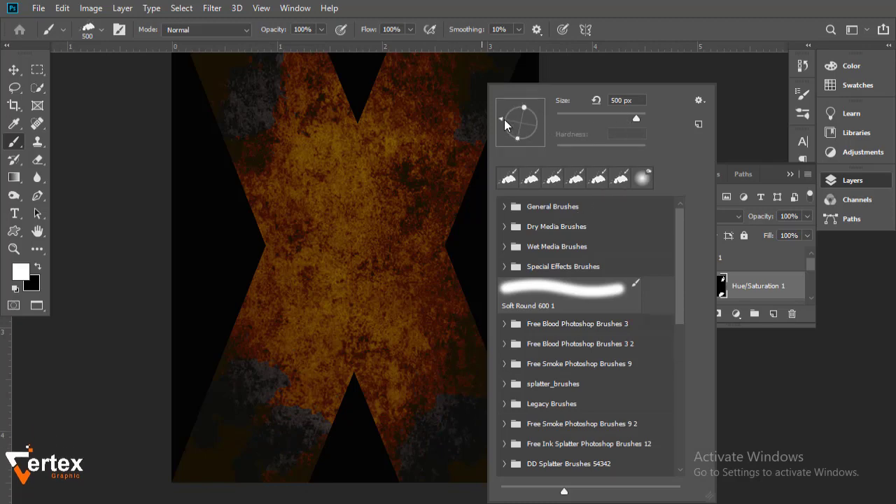
{"action": "left_click", "coordinate": [644, 40]}
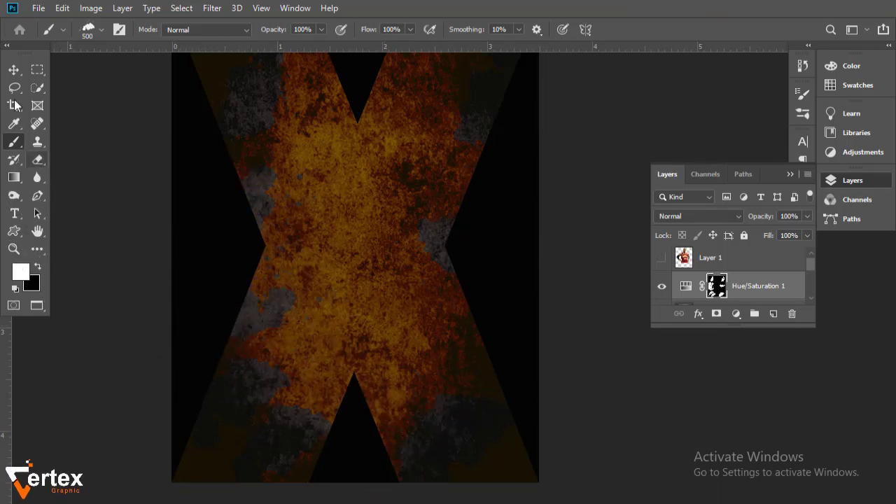
{"action": "left_click", "coordinate": [13, 69]}
Step: Show the player layer again and reposition him over the X
{"action": "left_click_drag", "start_coordinate": [424, 298], "coordinate": [411, 295]}
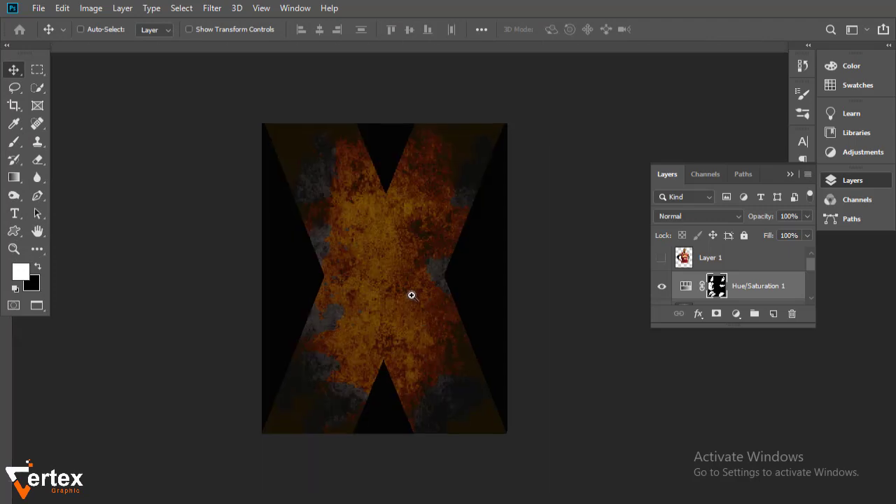
{"action": "key", "text": "ctrl+r"}
{"action": "left_click", "coordinate": [412, 296], "text": "ctrl"}
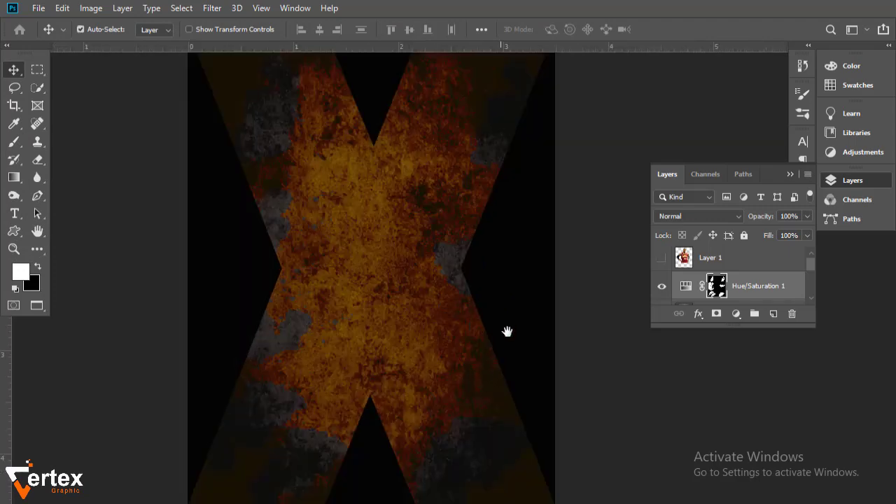
{"action": "left_click", "coordinate": [661, 258]}
{"action": "left_click_drag", "start_coordinate": [339, 226], "coordinate": [332, 290]}
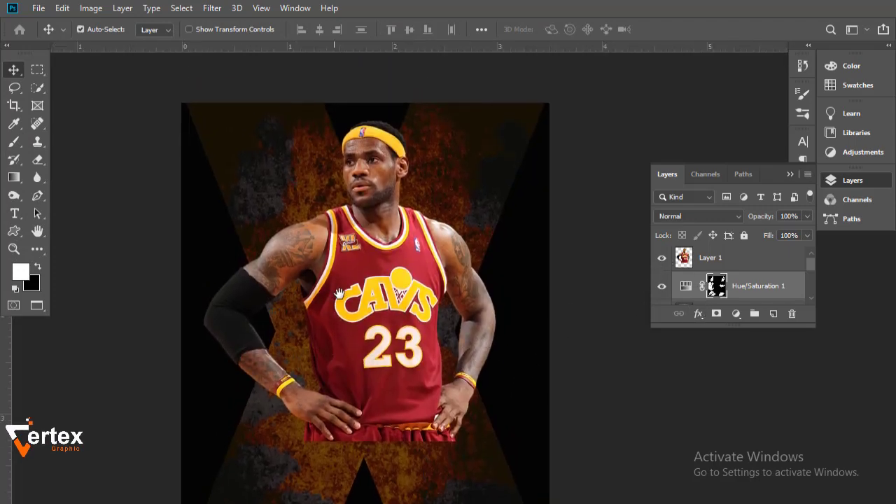
{"action": "left_click_drag", "start_coordinate": [359, 259], "coordinate": [365, 293]}
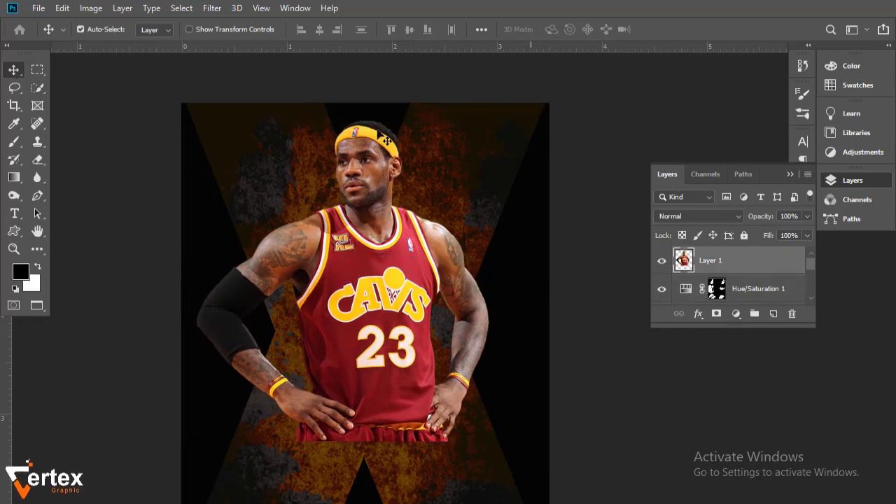
Step: Apply a Vibrance adjustment of -37 with Saturation -9 to the player
{"action": "left_click", "coordinate": [91, 8]}
{"action": "mouse_move", "coordinate": [112, 44]}
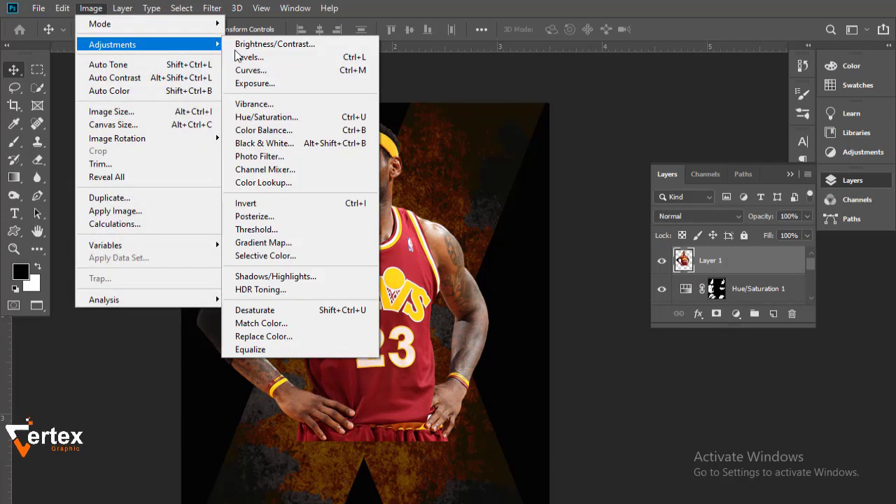
{"action": "left_click", "coordinate": [261, 106]}
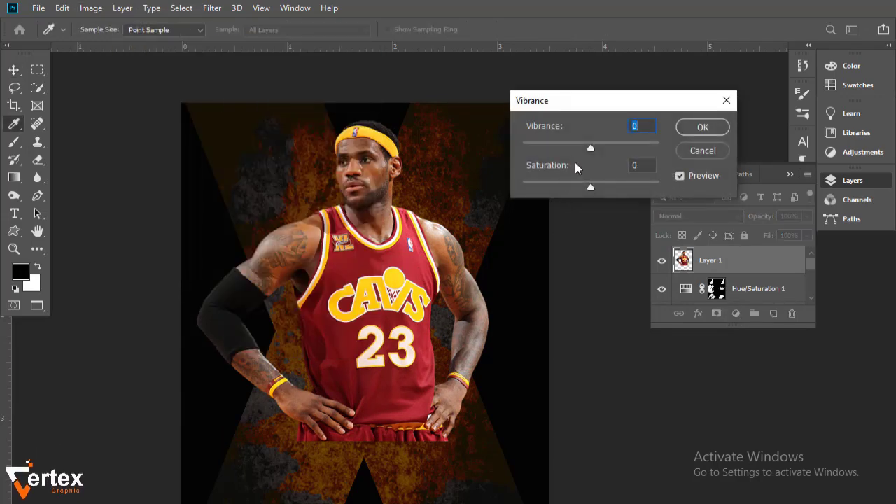
{"action": "left_click_drag", "start_coordinate": [590, 149], "coordinate": [565, 148]}
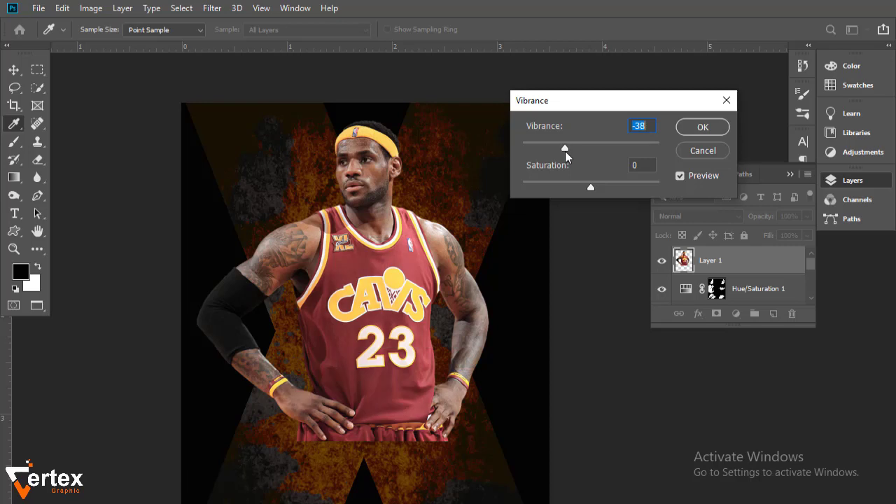
{"action": "left_click_drag", "start_coordinate": [561, 150], "coordinate": [566, 150]}
{"action": "left_click_drag", "start_coordinate": [598, 187], "coordinate": [584, 189]}
{"action": "left_click", "coordinate": [703, 127]}
Step: Apply Camera Raw: Temperature +4, Highlights -100, Shadows +93, Whites +36, Clarity +3
{"action": "key", "text": "v"}
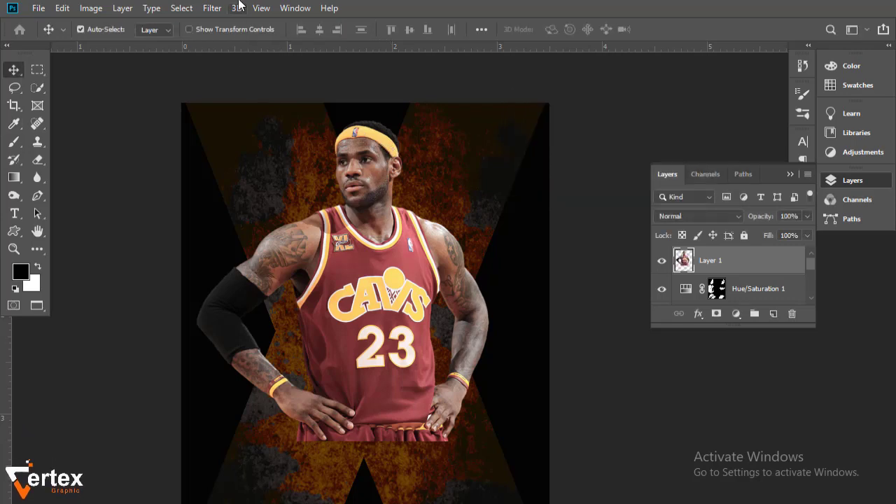
{"action": "left_click", "coordinate": [219, 9]}
{"action": "left_click", "coordinate": [262, 90]}
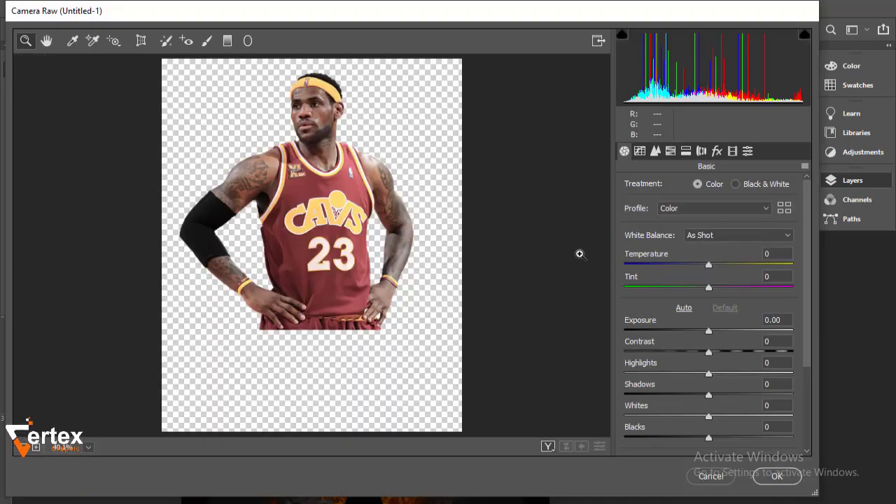
{"action": "left_click_drag", "start_coordinate": [709, 264], "coordinate": [712, 265]}
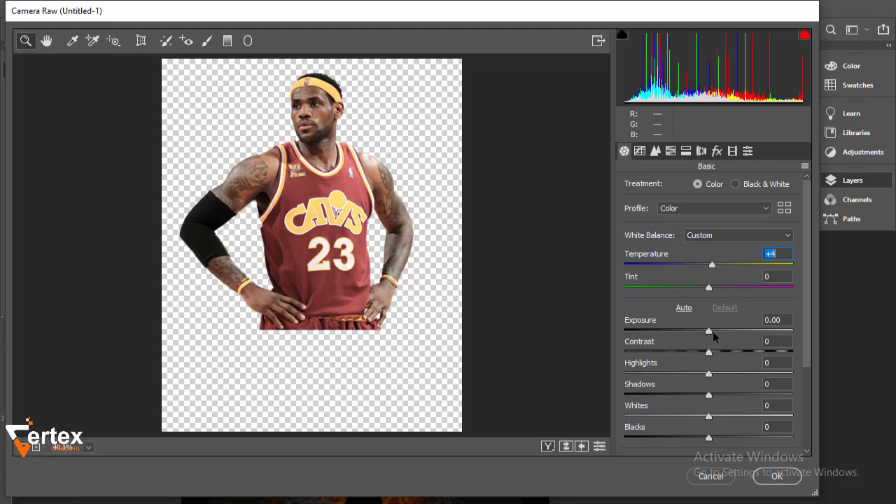
{"action": "left_click_drag", "start_coordinate": [710, 339], "coordinate": [711, 337]}
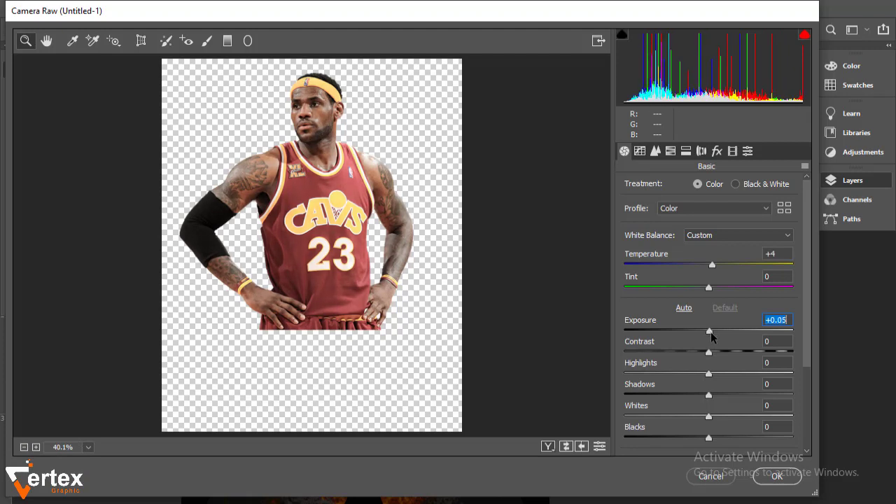
{"action": "double_click", "coordinate": [709, 333]}
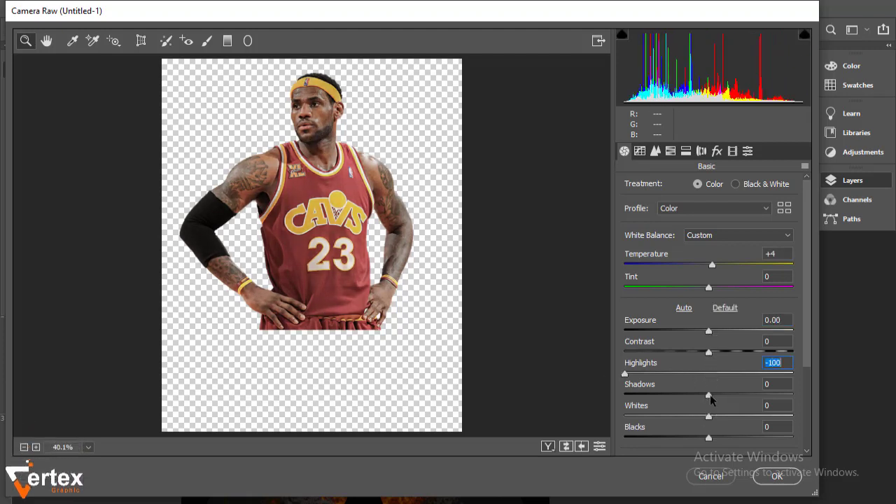
{"action": "left_click_drag", "start_coordinate": [784, 395], "coordinate": [788, 399]}
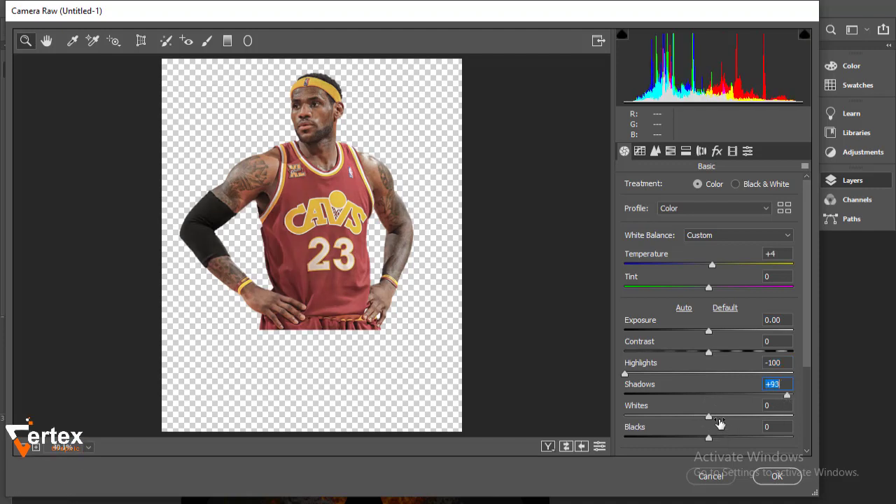
{"action": "left_click_drag", "start_coordinate": [709, 417], "coordinate": [740, 422]}
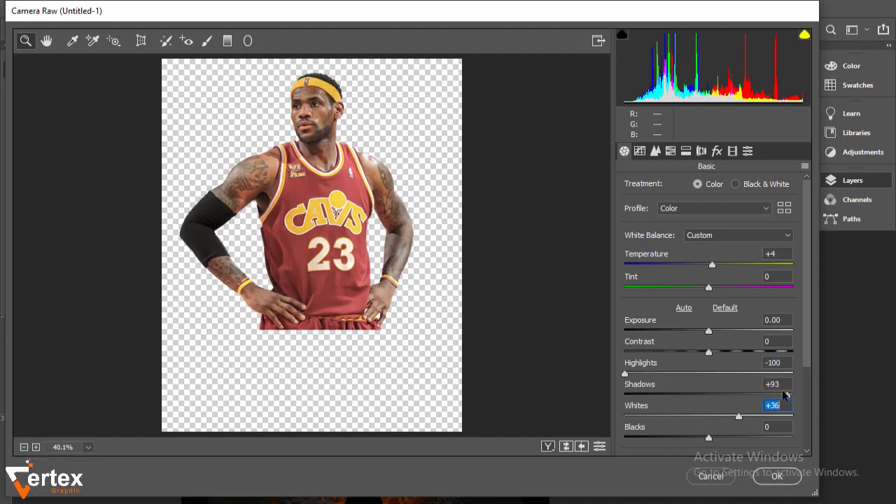
{"action": "left_click_drag", "start_coordinate": [806, 342], "coordinate": [801, 413]}
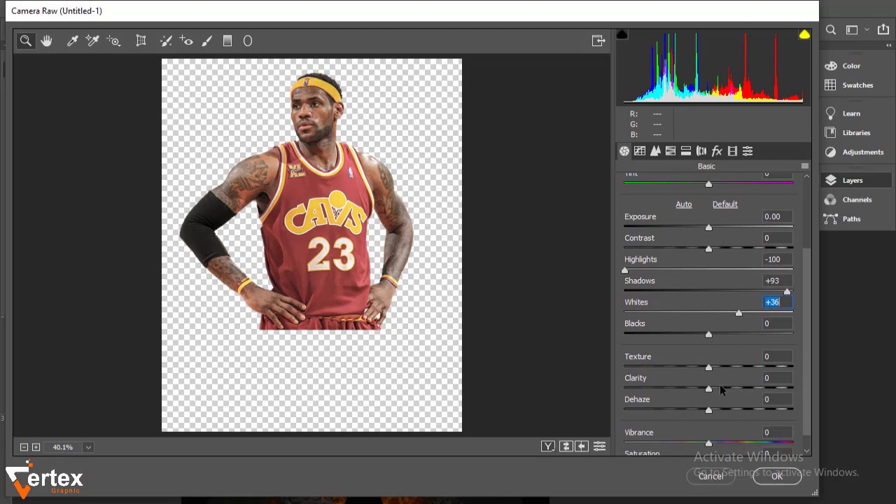
{"action": "left_click_drag", "start_coordinate": [714, 392], "coordinate": [709, 393]}
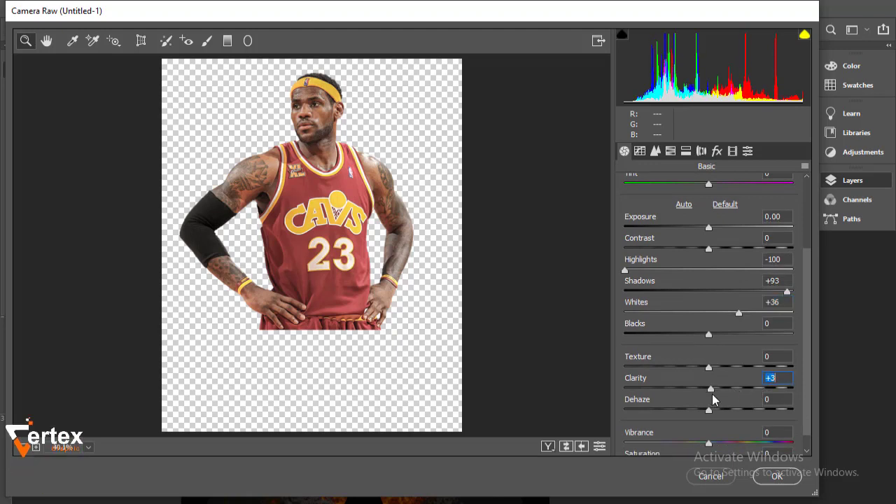
{"action": "left_click", "coordinate": [777, 475]}
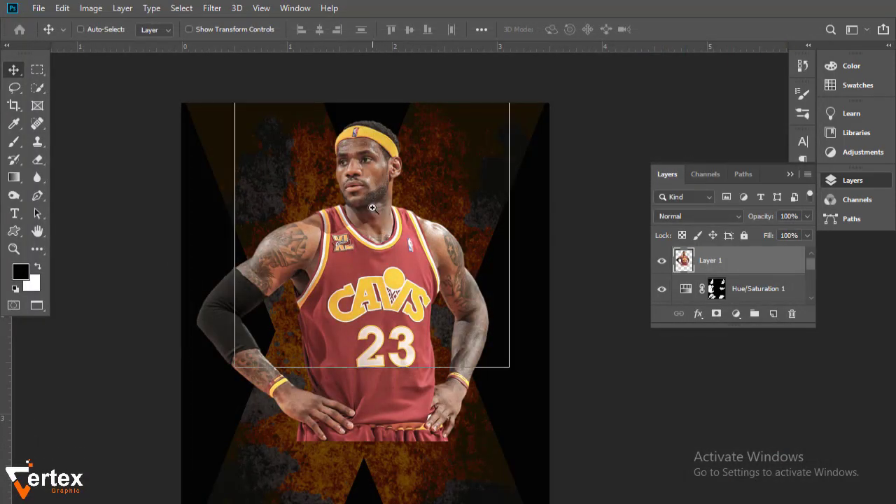
{"action": "left_click", "coordinate": [373, 208]}
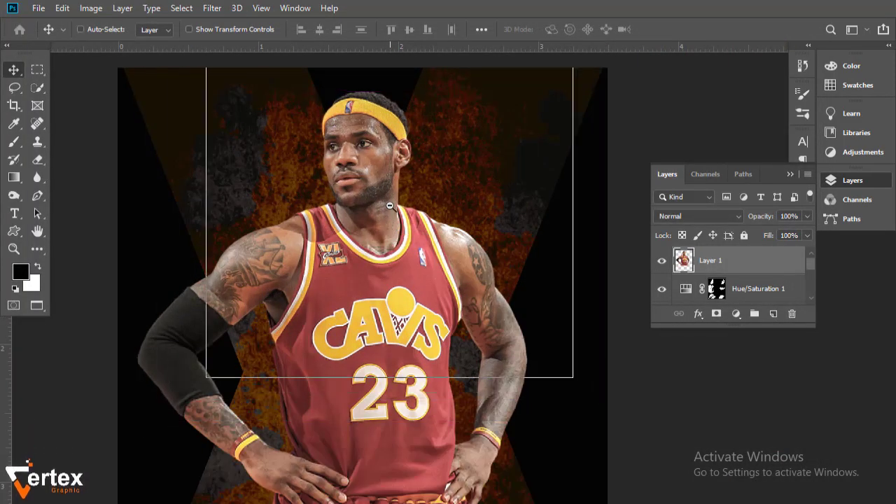
Step: Nudge the Cavs player on Layer 1 slightly upward
{"action": "left_click", "coordinate": [390, 205], "text": "ctrl+alt"}
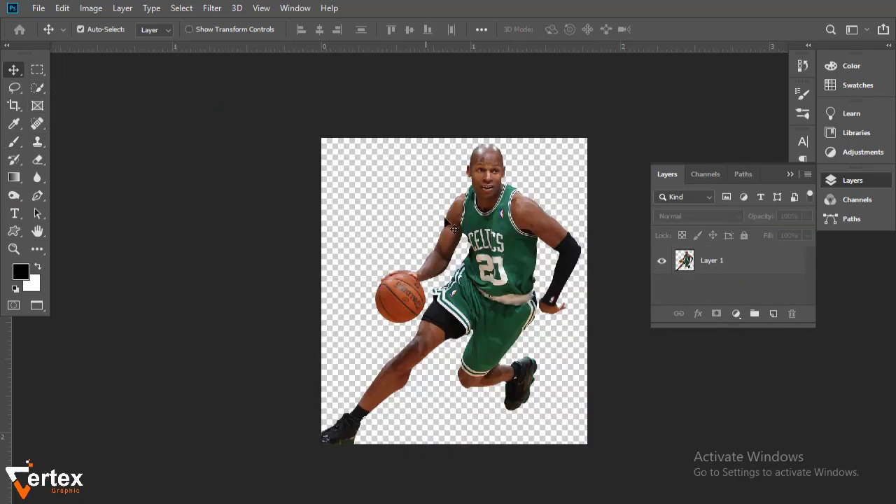
{"action": "left_click_drag", "start_coordinate": [453, 228], "coordinate": [469, 241]}
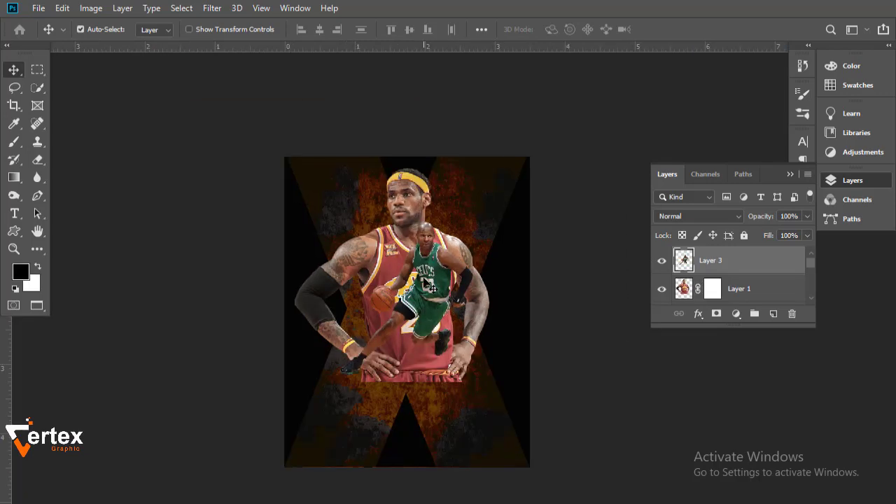
Step: Move the Celtics player lower and convert his Layer 3 to a Smart Object
{"action": "left_click_drag", "start_coordinate": [420, 340], "coordinate": [395, 383]}
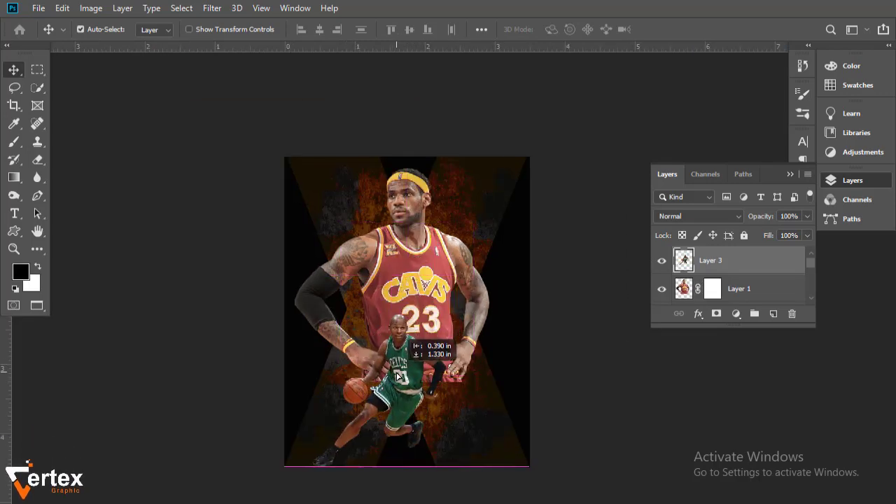
{"action": "key", "text": "ctrl+t"}
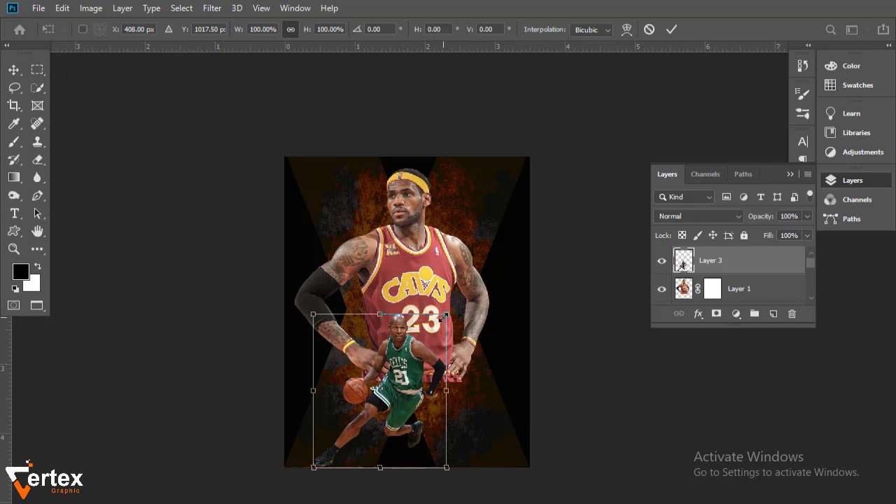
{"action": "key", "text": "Return"}
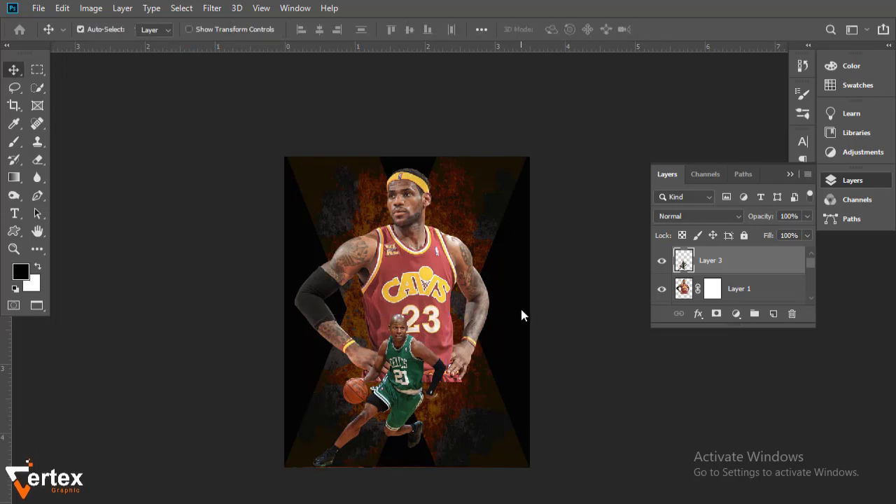
{"action": "right_click", "coordinate": [718, 271]}
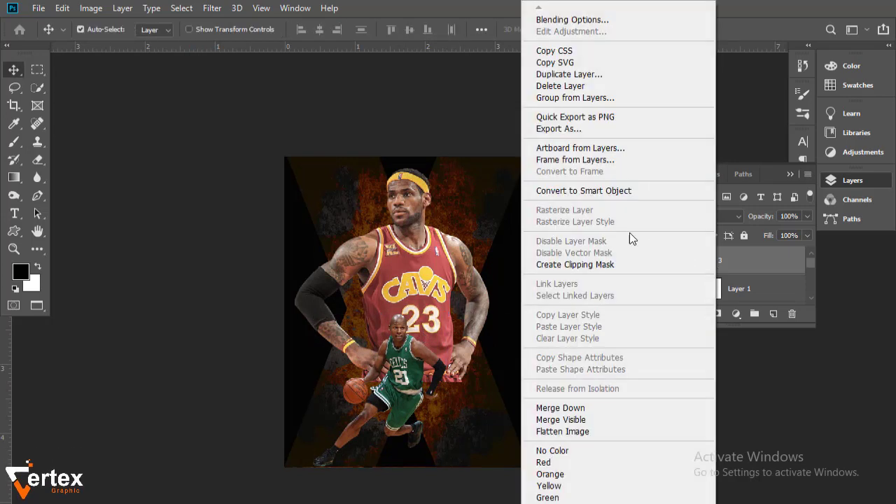
{"action": "left_click", "coordinate": [595, 194]}
Step: Scale the Celtics player to about 137% and place him over the Cavs player's torso
{"action": "left_click", "coordinate": [435, 275], "text": "ctrl"}
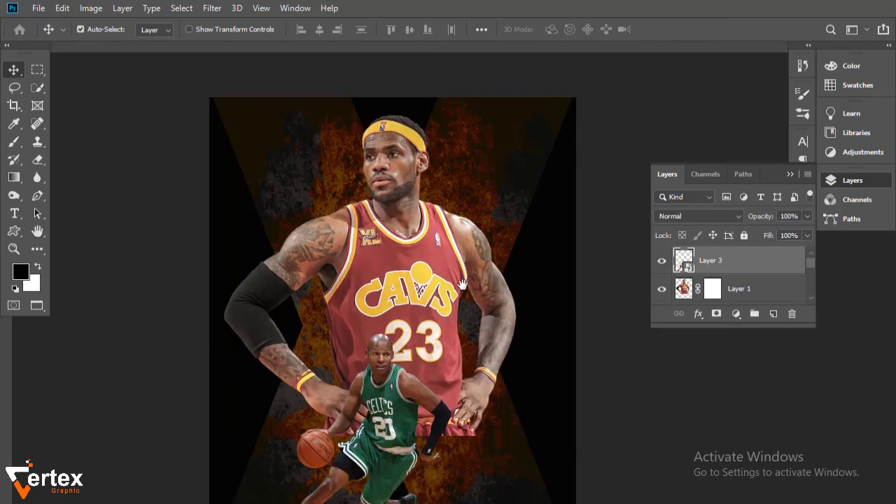
{"action": "mouse_move", "coordinate": [462, 307]}
{"action": "left_mouse_down"}
{"action": "mouse_move", "coordinate": [462, 268]}
{"action": "mouse_move", "coordinate": [520, 217]}
{"action": "left_mouse_up"}
{"action": "key", "text": "ctrl+t"}
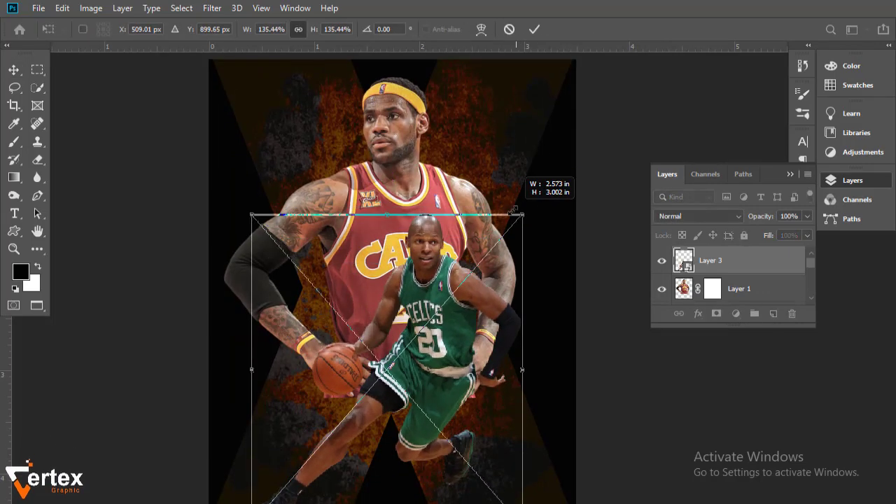
{"action": "left_click_drag", "start_coordinate": [455, 311], "coordinate": [434, 319]}
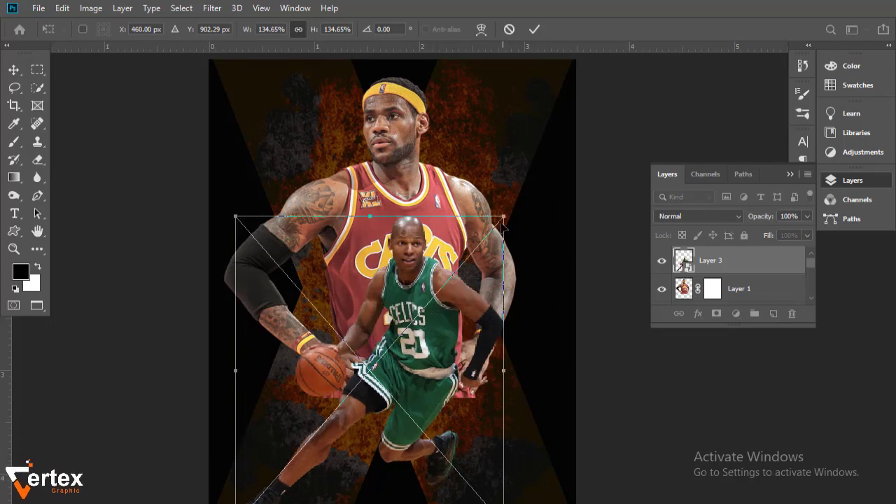
{"action": "left_click_drag", "start_coordinate": [503, 210], "coordinate": [508, 204]}
{"action": "left_click_drag", "start_coordinate": [438, 313], "coordinate": [425, 314]}
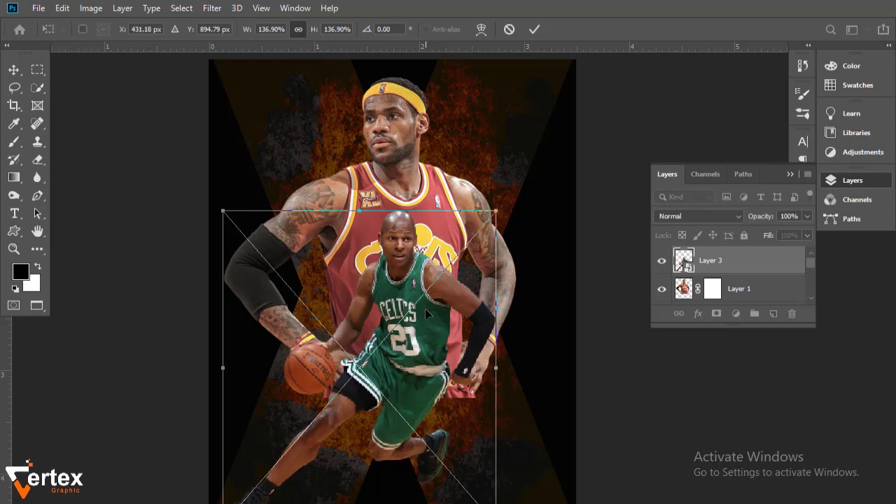
{"action": "key", "text": "Return"}
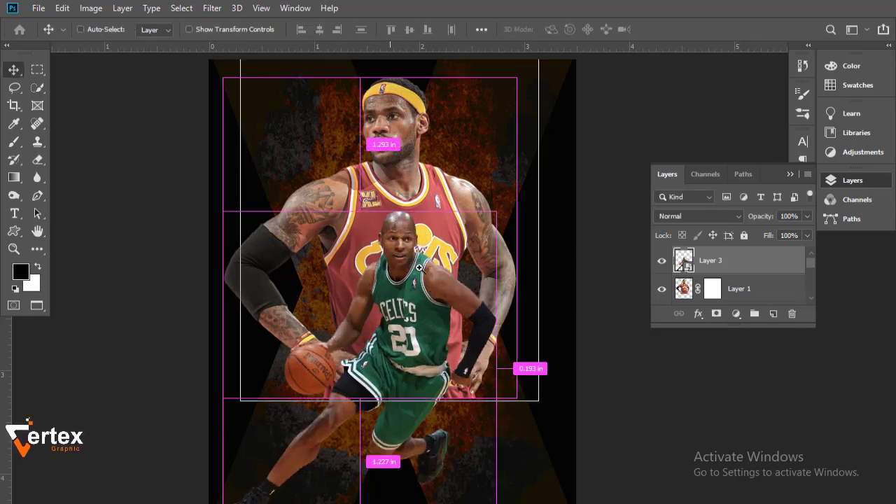
{"action": "key", "text": "ctrl+plus"}
{"action": "left_click", "coordinate": [422, 269], "text": "ctrl"}
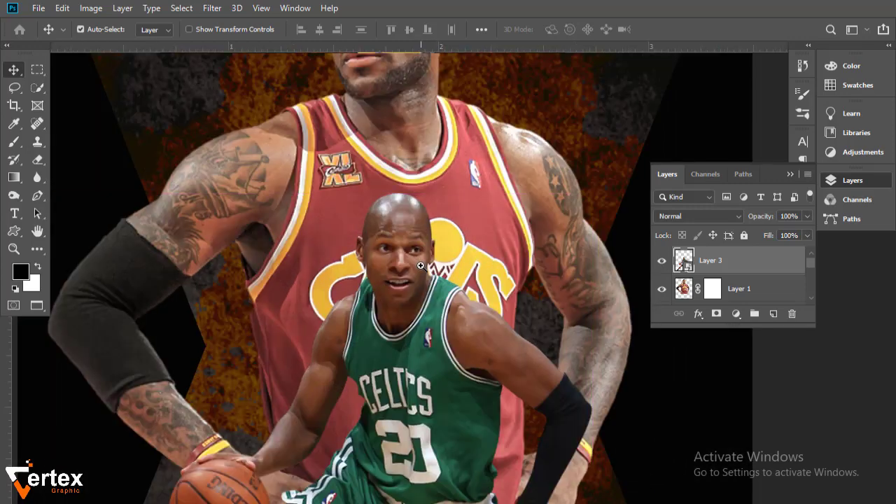
{"action": "left_click", "coordinate": [418, 262], "text": "ctrl+alt"}
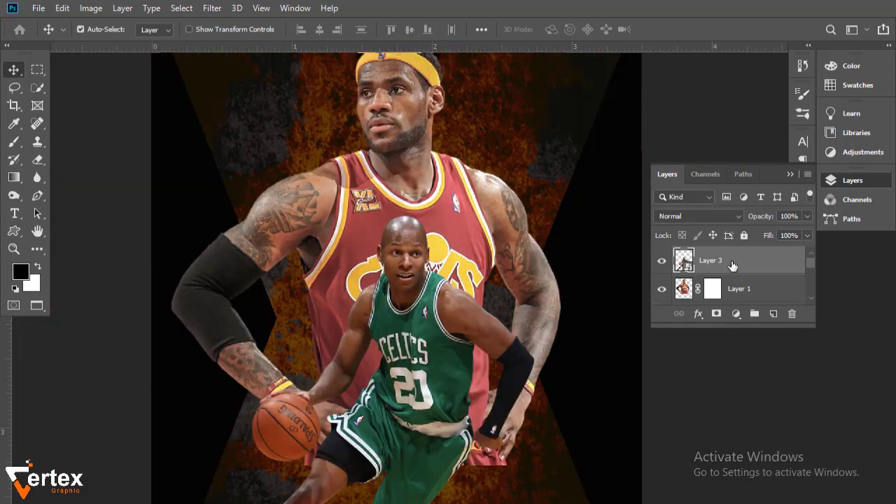
Step: Rasterize the Celtics player's layer and zoom in on his head
{"action": "right_click", "coordinate": [732, 264]}
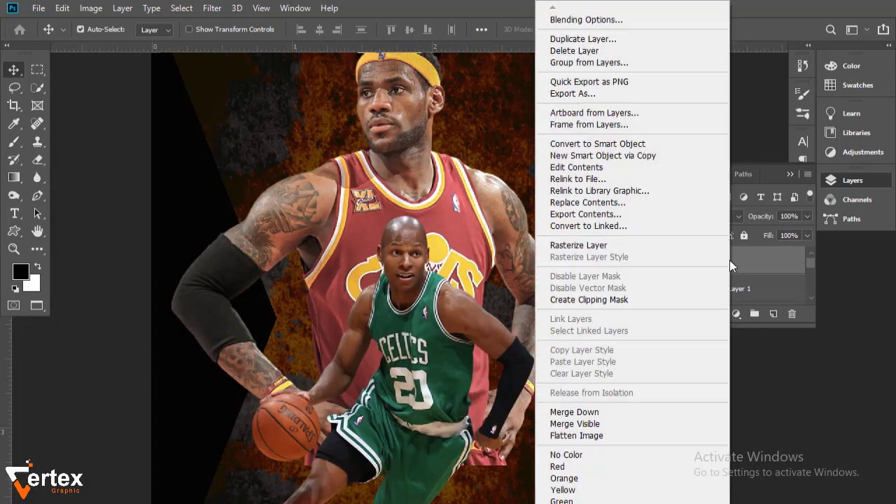
{"action": "left_click", "coordinate": [602, 249]}
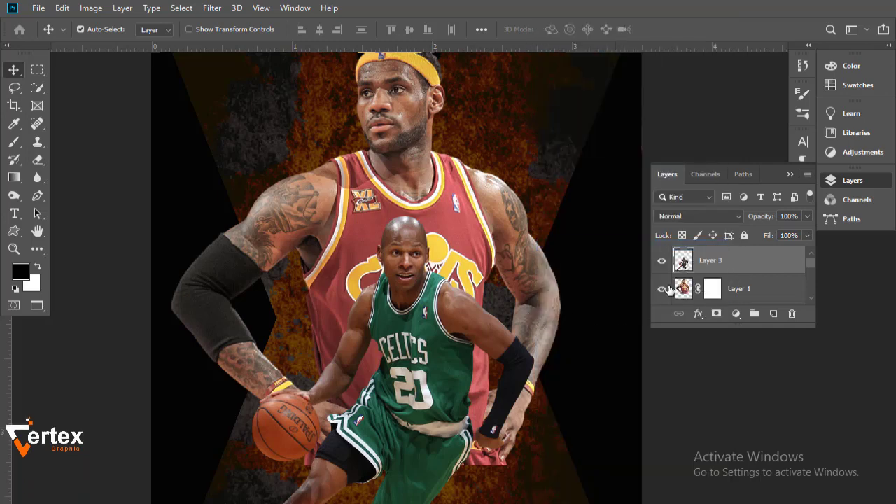
{"action": "key", "text": "ctrl+plus"}
{"action": "key", "text": "ctrl+plus"}
{"action": "key", "text": "ctrl+plus"}
{"action": "left_click_drag", "start_coordinate": [336, 335], "coordinate": [365, 372]}
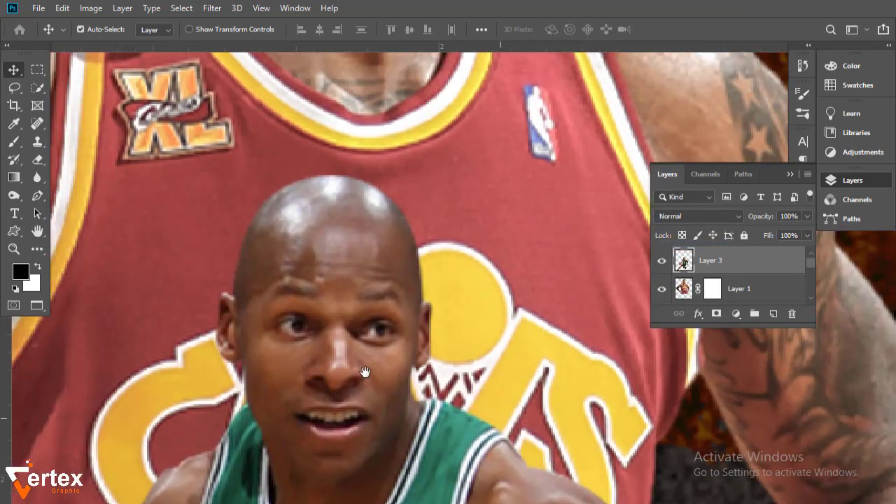
Step: Set up the Clone Stamp at 9 px, sampling skin beside his scalp
{"action": "key", "text": "s"}
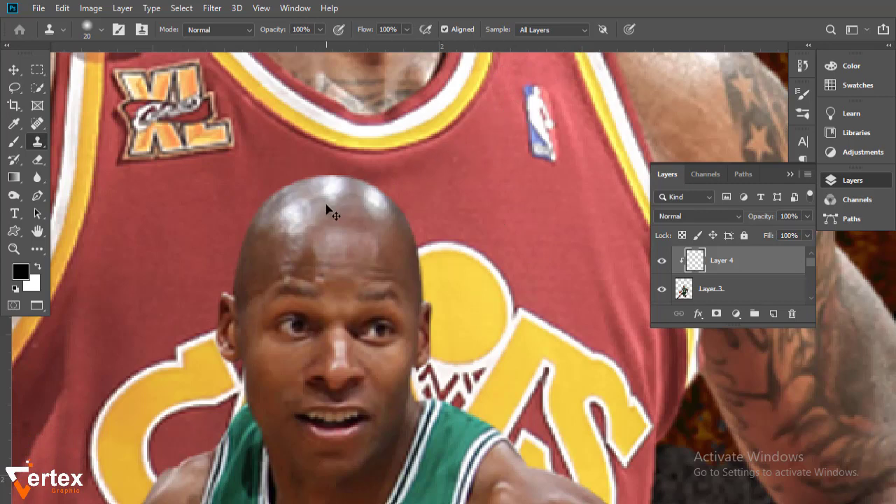
{"action": "scroll", "coordinate": [329, 210], "scroll_direction": "up", "scroll_amount": 1}
{"action": "left_click", "coordinate": [301, 215], "text": "alt"}
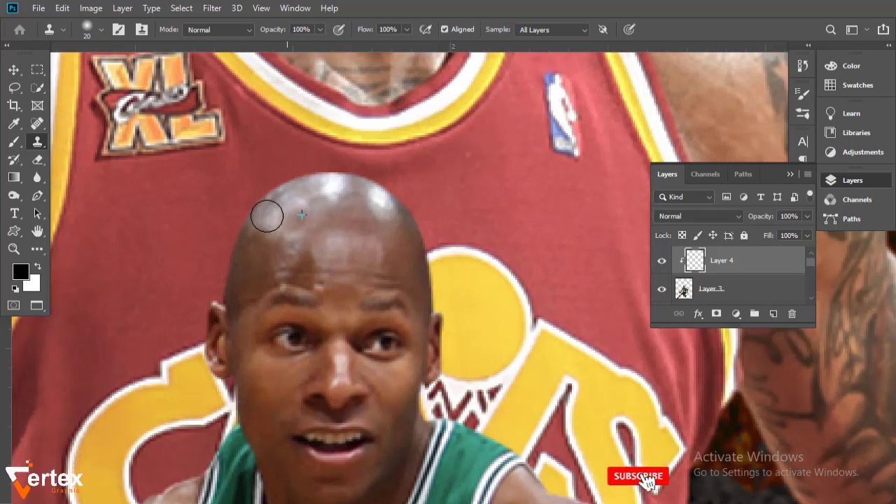
{"action": "scroll", "coordinate": [420, 245], "scroll_direction": "up", "scroll_amount": 3}
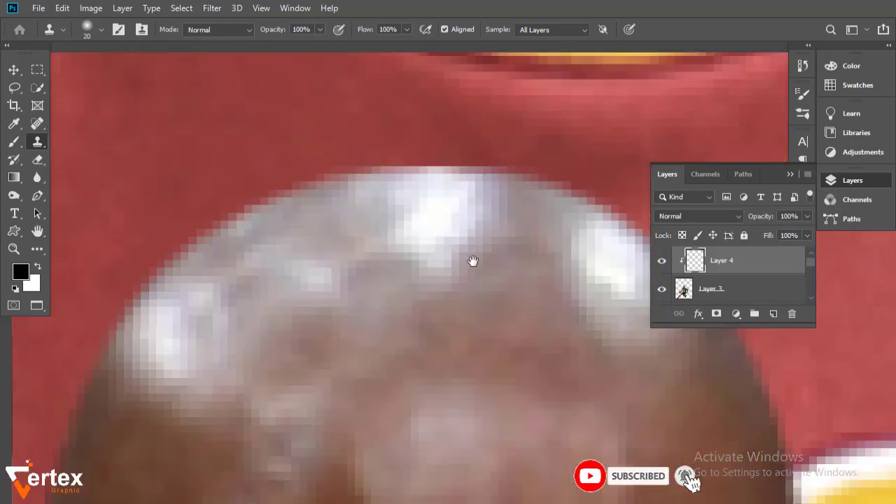
{"action": "scroll", "coordinate": [471, 259], "scroll_direction": "up", "scroll_amount": 2}
{"action": "scroll", "coordinate": [393, 322], "scroll_direction": "down", "scroll_amount": 2}
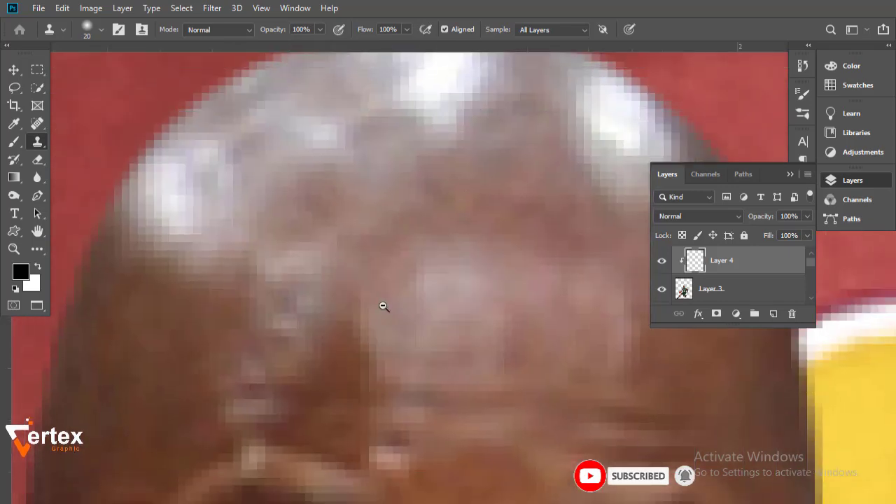
{"action": "scroll", "coordinate": [238, 340], "scroll_direction": "down", "scroll_amount": 2}
{"action": "scroll", "coordinate": [234, 338], "scroll_direction": "down", "scroll_amount": 1}
{"action": "key", "text": "bracketleft"}
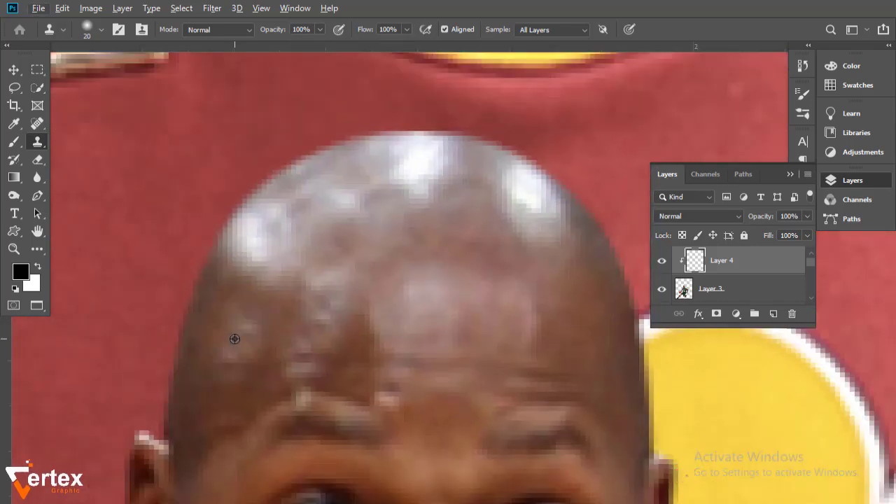
{"action": "key", "text": "bracketleft"}
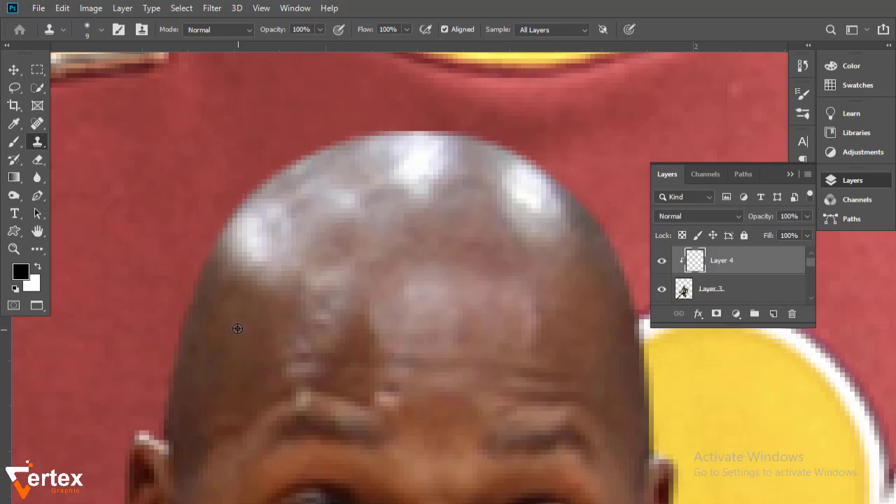
Step: Clone darker skin over the upper-left scalp highlights
{"action": "left_click_drag", "start_coordinate": [227, 296], "coordinate": [266, 235]}
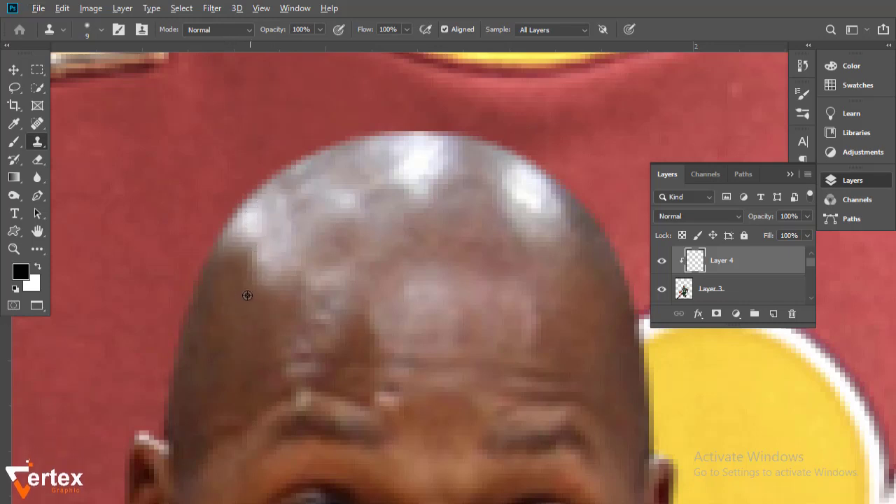
{"action": "left_click", "coordinate": [221, 351], "text": "alt"}
{"action": "left_click_drag", "start_coordinate": [259, 297], "coordinate": [320, 236]}
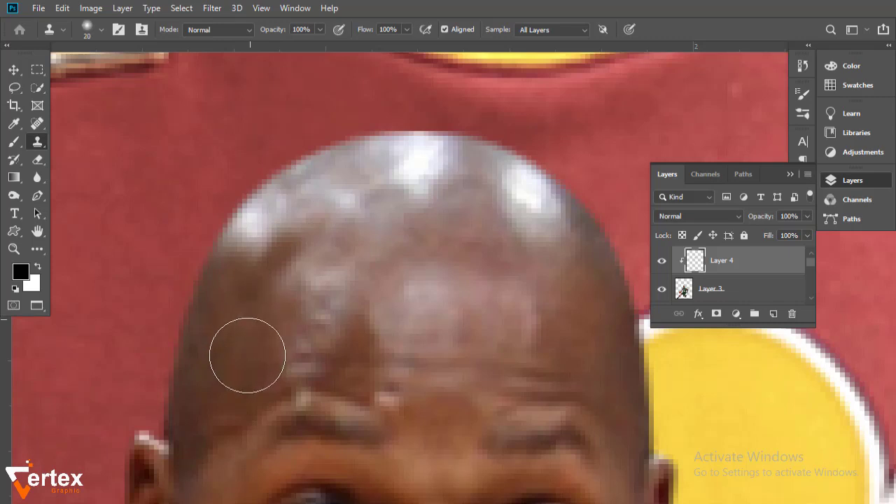
{"action": "left_click", "coordinate": [214, 372], "text": "alt"}
{"action": "mouse_move", "coordinate": [266, 270]}
{"action": "left_mouse_down"}
{"action": "mouse_move", "coordinate": [344, 200]}
{"action": "mouse_move", "coordinate": [303, 301]}
{"action": "mouse_move", "coordinate": [404, 196]}
{"action": "mouse_move", "coordinate": [406, 156]}
{"action": "mouse_move", "coordinate": [456, 164]}
{"action": "mouse_move", "coordinate": [526, 204]}
{"action": "mouse_move", "coordinate": [452, 210]}
{"action": "mouse_move", "coordinate": [326, 190]}
{"action": "left_mouse_up"}
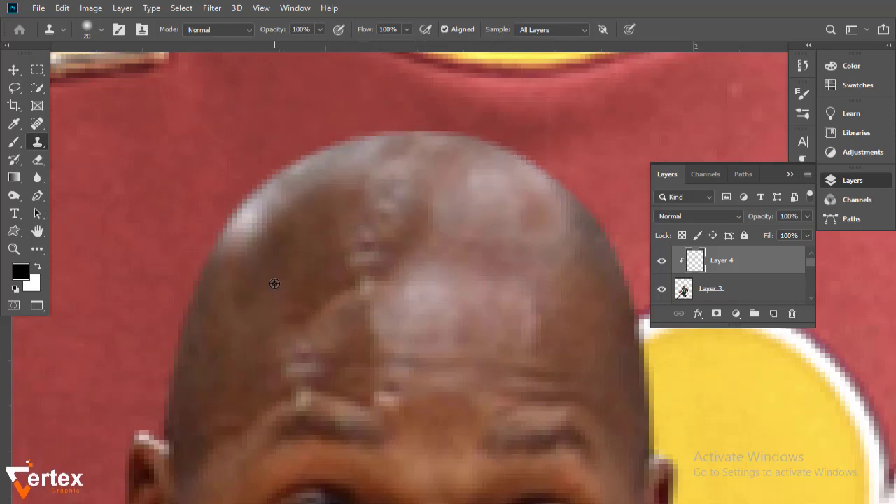
Step: Clone darker skin over the remaining shine along the scalp edge and top
{"action": "left_click", "coordinate": [275, 284], "text": "alt"}
{"action": "mouse_move", "coordinate": [266, 231]}
{"action": "left_mouse_down"}
{"action": "mouse_move", "coordinate": [272, 206]}
{"action": "mouse_move", "coordinate": [327, 168]}
{"action": "mouse_move", "coordinate": [251, 203]}
{"action": "left_mouse_up"}
{"action": "mouse_move", "coordinate": [296, 163]}
{"action": "left_mouse_down"}
{"action": "mouse_move", "coordinate": [286, 216]}
{"action": "mouse_move", "coordinate": [284, 160]}
{"action": "mouse_move", "coordinate": [354, 119]}
{"action": "mouse_move", "coordinate": [398, 176]}
{"action": "mouse_move", "coordinate": [432, 152]}
{"action": "mouse_move", "coordinate": [495, 145]}
{"action": "mouse_move", "coordinate": [563, 255]}
{"action": "left_mouse_up"}
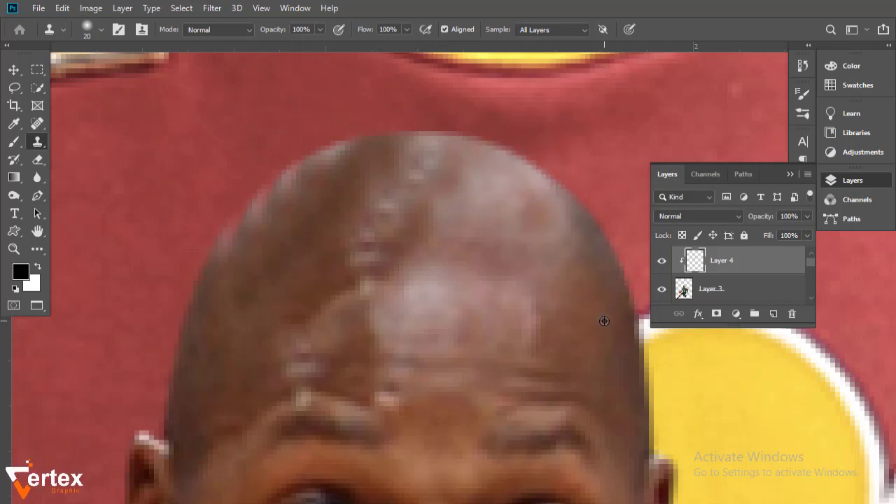
{"action": "left_click", "coordinate": [604, 321], "text": "alt"}
{"action": "mouse_move", "coordinate": [526, 210]}
{"action": "left_mouse_down"}
{"action": "mouse_move", "coordinate": [480, 170]}
{"action": "mouse_move", "coordinate": [448, 170]}
{"action": "mouse_move", "coordinate": [506, 288]}
{"action": "left_mouse_up"}
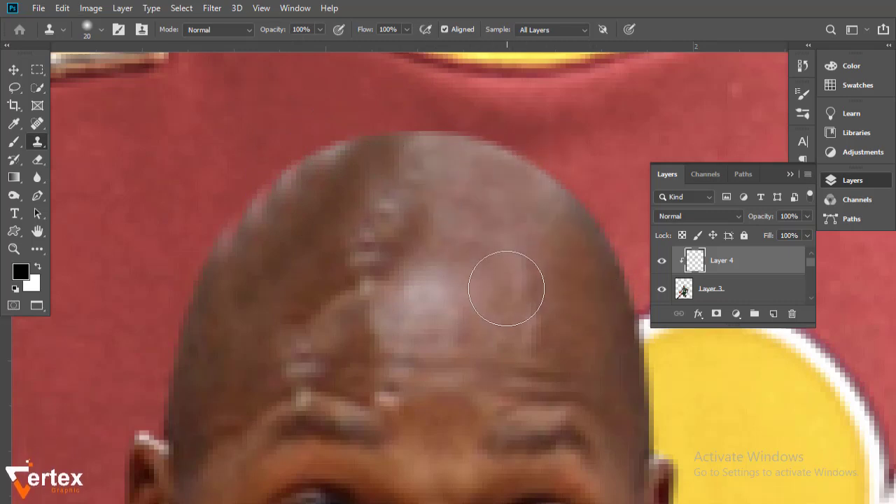
{"action": "scroll", "coordinate": [435, 226], "scroll_direction": "down", "scroll_amount": 1}
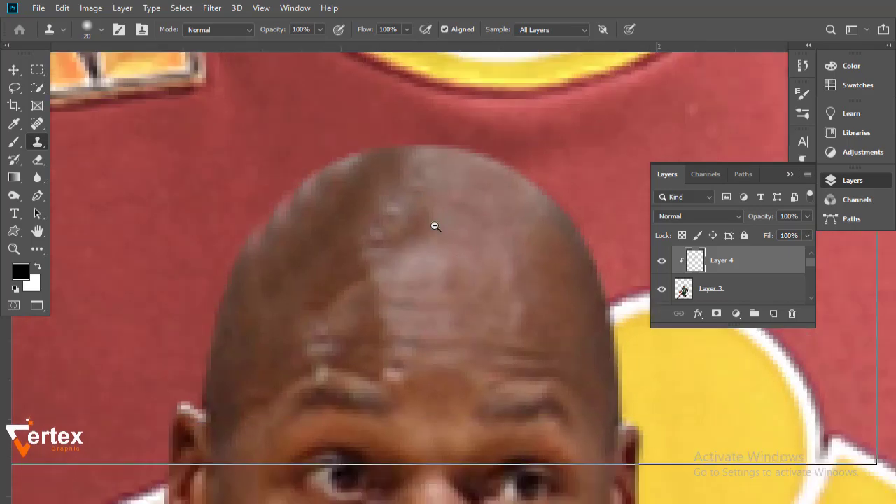
{"action": "scroll", "coordinate": [435, 226], "scroll_direction": "down", "scroll_amount": 1}
{"action": "scroll", "coordinate": [434, 226], "scroll_direction": "down", "scroll_amount": 1}
{"action": "scroll", "coordinate": [434, 226], "scroll_direction": "down", "scroll_amount": 1}
{"action": "scroll", "coordinate": [435, 226], "scroll_direction": "down", "scroll_amount": 2}
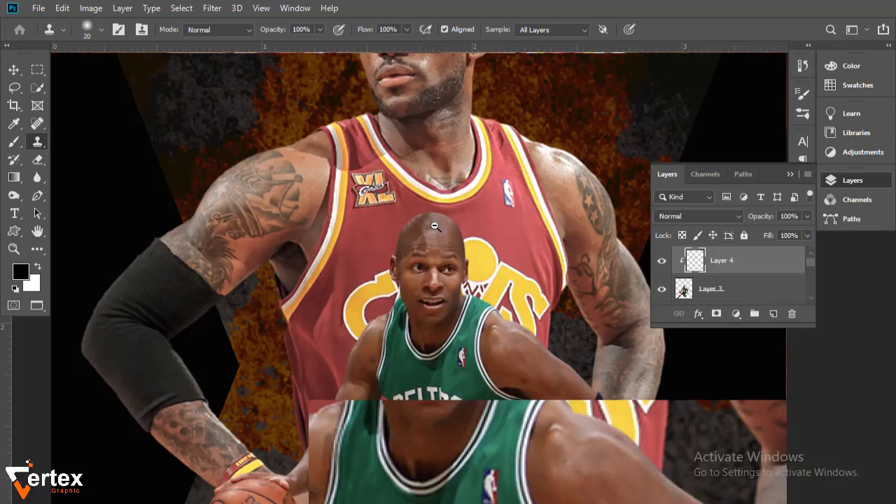
{"action": "scroll", "coordinate": [434, 227], "scroll_direction": "down", "scroll_amount": 1}
{"action": "scroll", "coordinate": [434, 226], "scroll_direction": "down", "scroll_amount": 1}
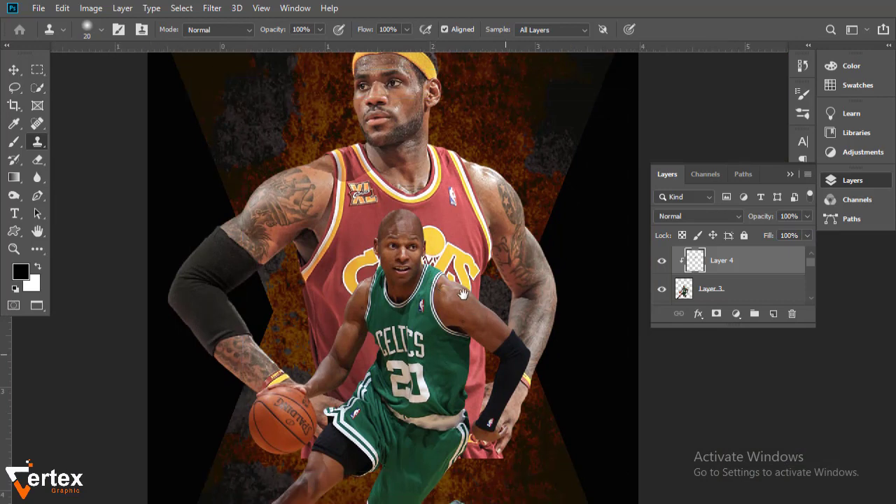
Step: Select the red-jersey player's masked Layer 1 with the Move tool
{"action": "scroll", "coordinate": [462, 293], "scroll_direction": "down", "scroll_amount": 1}
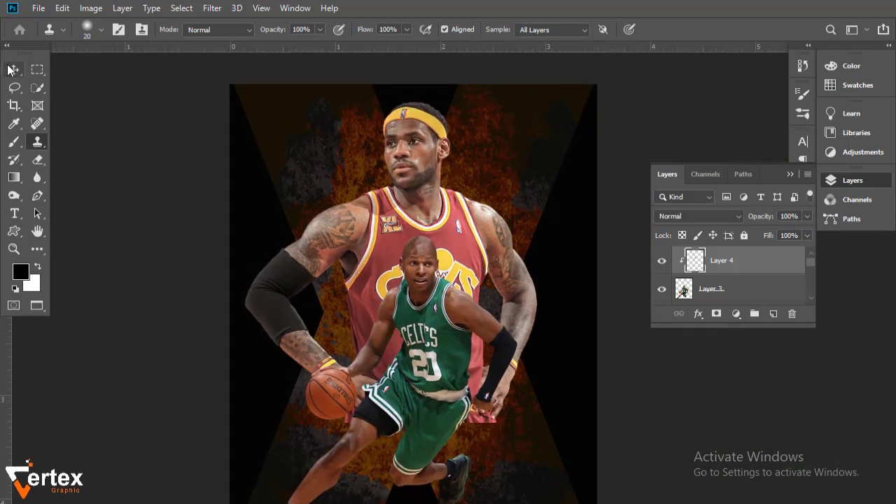
{"action": "left_click", "coordinate": [12, 69]}
{"action": "scroll", "coordinate": [406, 270], "scroll_direction": "down", "scroll_amount": 1}
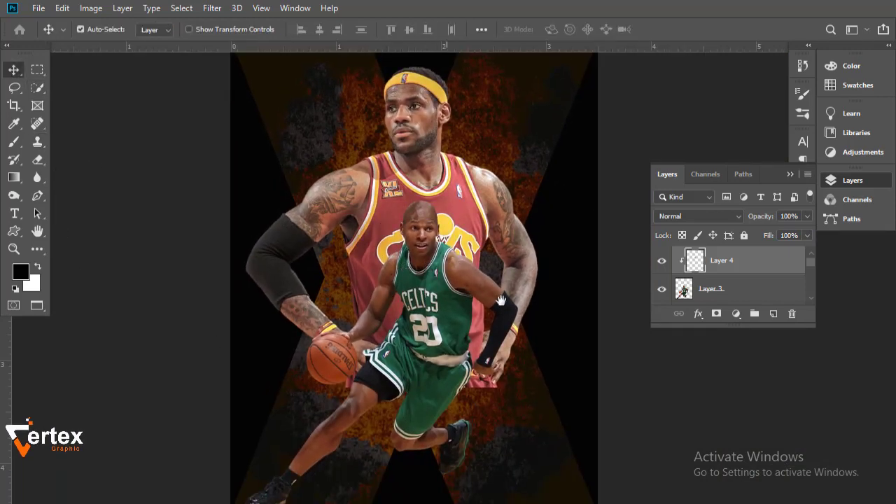
{"action": "left_click", "coordinate": [712, 291]}
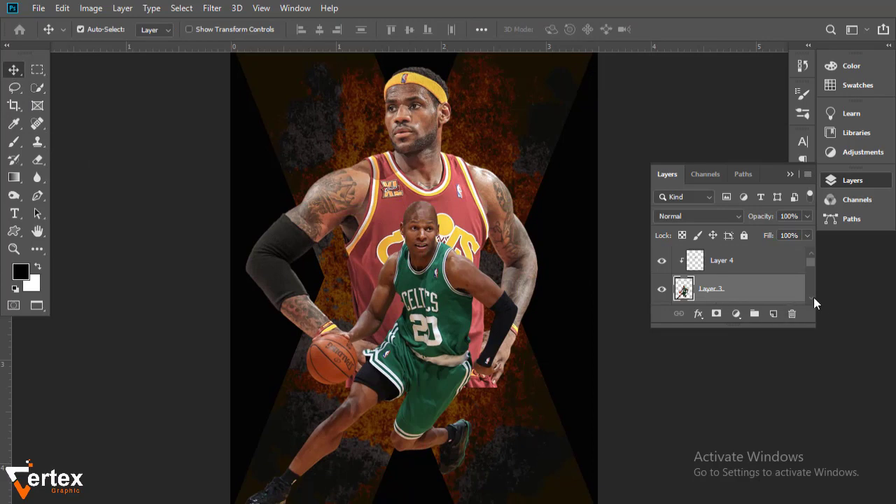
{"action": "scroll", "coordinate": [814, 297], "scroll_direction": "down", "scroll_amount": 1}
{"action": "left_click", "coordinate": [715, 293]}
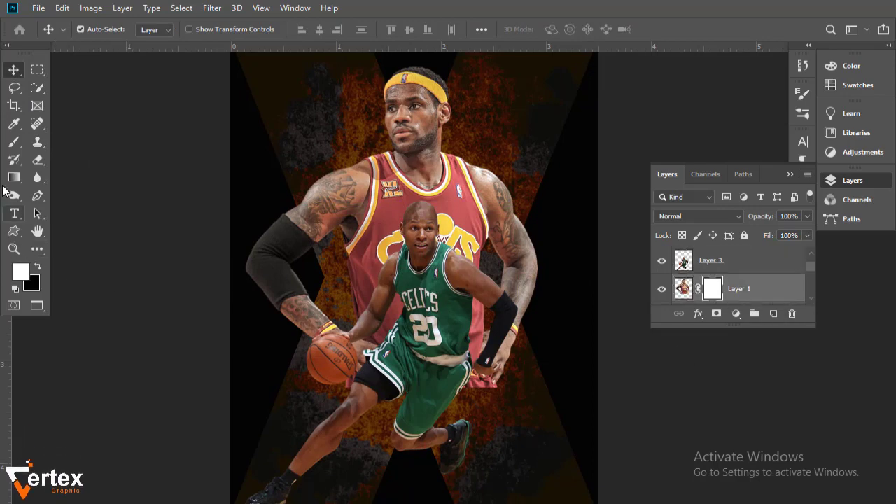
Step: Paint black splatter strokes into Layer 1's mask, rotating the brush tip diagonally
{"action": "left_click", "coordinate": [13, 144]}
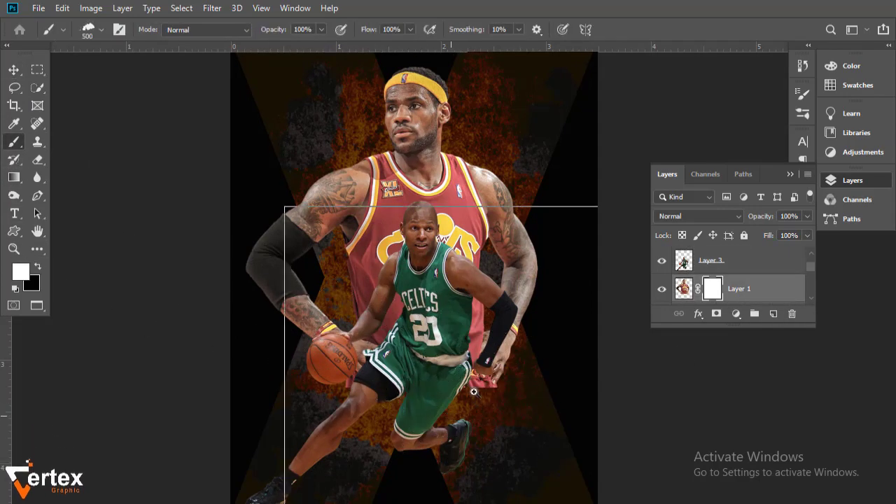
{"action": "key", "text": "ctrl+plus"}
{"action": "scroll", "coordinate": [410, 279], "scroll_direction": "up", "scroll_amount": 2}
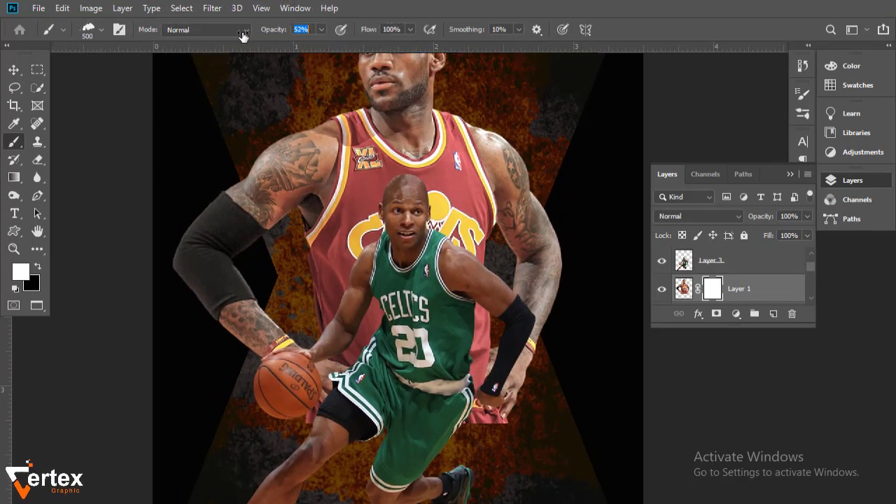
{"action": "left_click", "coordinate": [38, 268]}
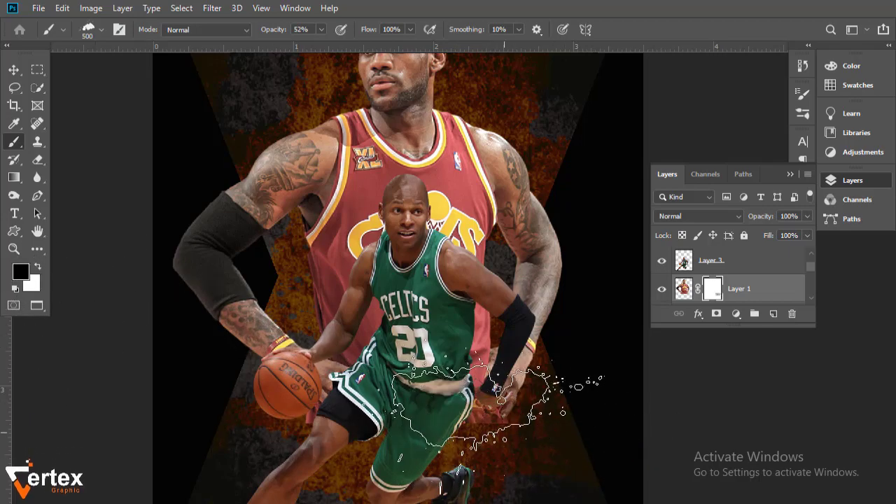
{"action": "mouse_move", "coordinate": [560, 368]}
{"action": "left_mouse_down"}
{"action": "mouse_move", "coordinate": [315, 371]}
{"action": "mouse_move", "coordinate": [378, 311]}
{"action": "mouse_move", "coordinate": [459, 336]}
{"action": "mouse_move", "coordinate": [521, 308]}
{"action": "mouse_move", "coordinate": [539, 314]}
{"action": "mouse_move", "coordinate": [455, 315]}
{"action": "mouse_move", "coordinate": [364, 336]}
{"action": "mouse_move", "coordinate": [329, 378]}
{"action": "mouse_move", "coordinate": [445, 309]}
{"action": "left_mouse_up"}
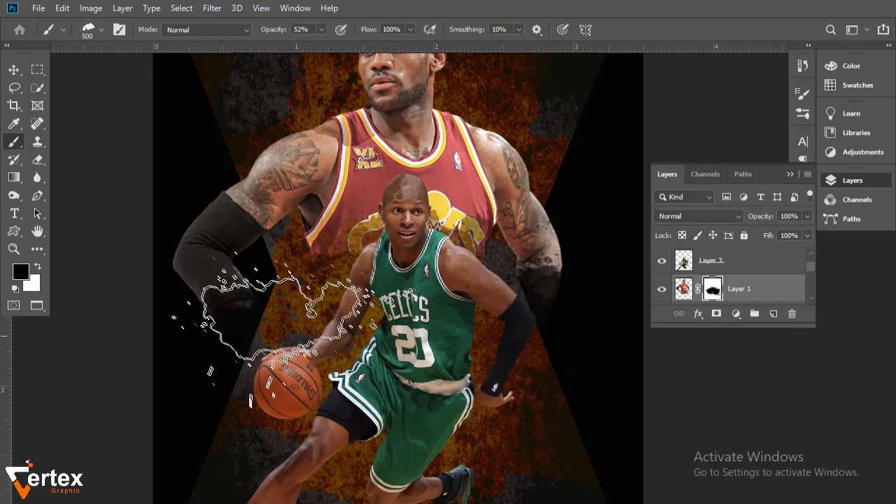
{"action": "right_click", "coordinate": [294, 315]}
{"action": "left_click_drag", "start_coordinate": [340, 131], "coordinate": [338, 140]}
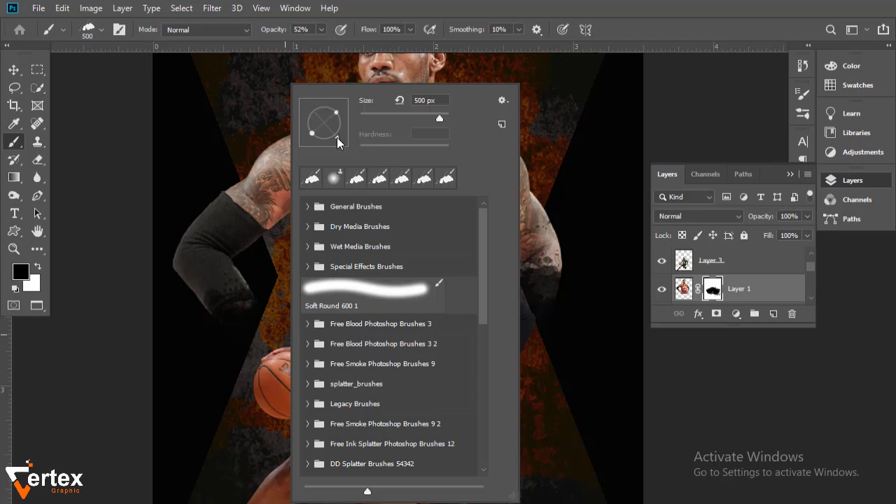
{"action": "left_click", "coordinate": [603, 37]}
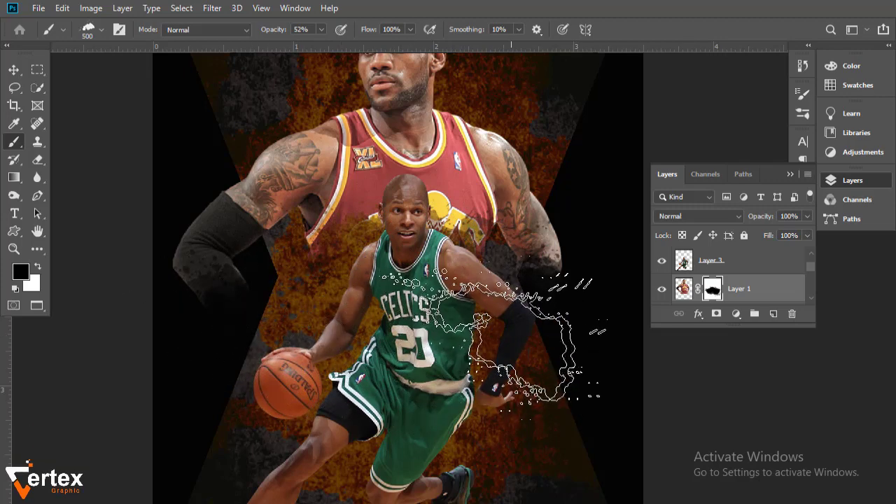
Step: Return to the Move tool, view the whole poster, and select Layer 3
{"action": "key", "text": "v"}
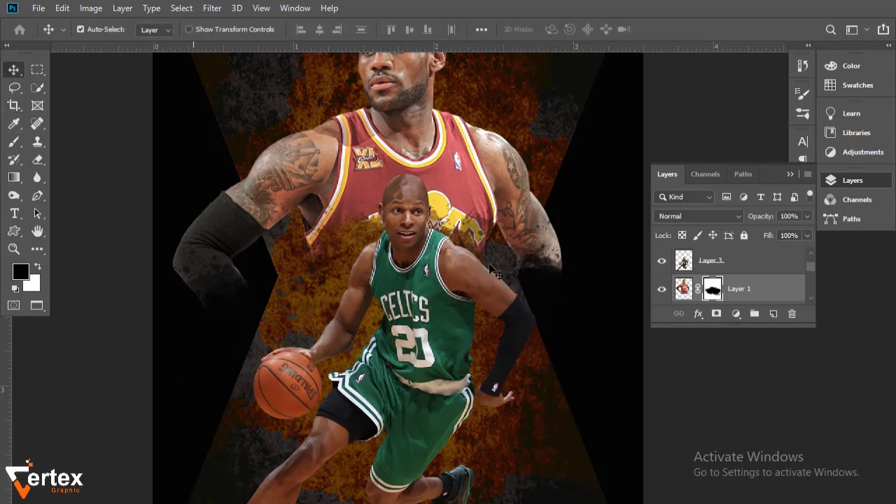
{"action": "left_click", "coordinate": [494, 332], "text": "ctrl+alt"}
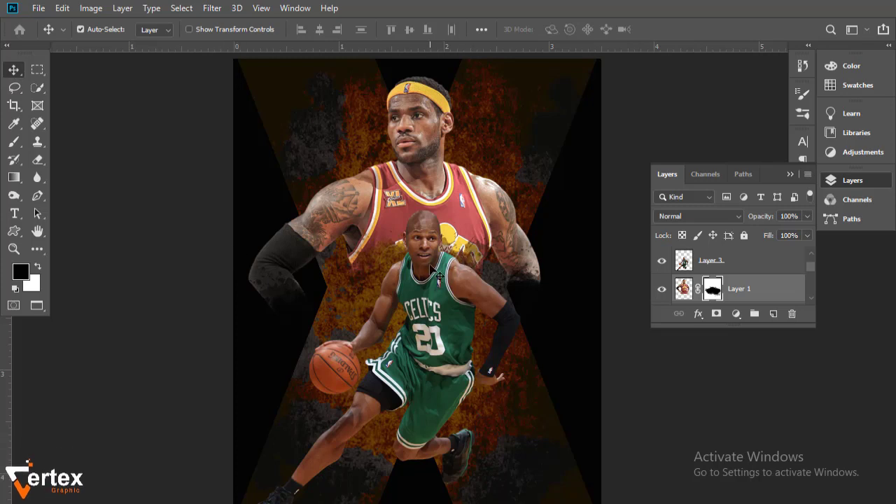
{"action": "left_click", "coordinate": [742, 270]}
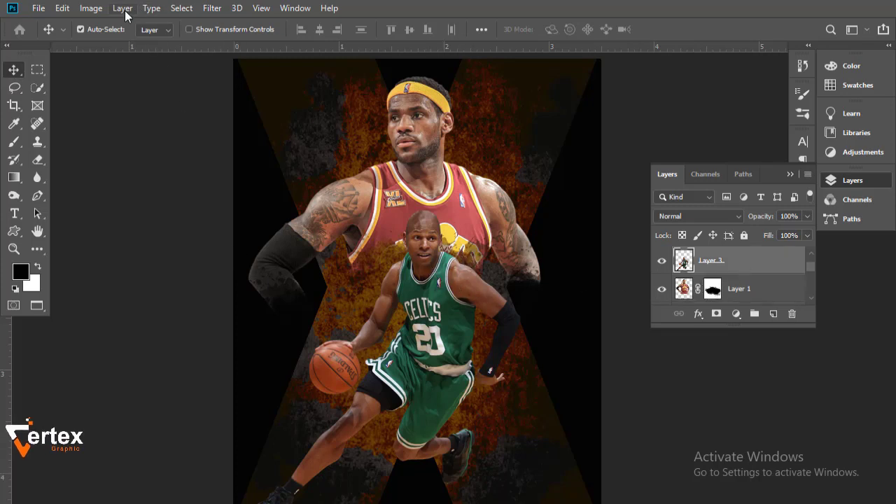
Step: Apply an Image > Adjustments > Vibrance of -30 with Saturation -12 to Layer 3
{"action": "left_click", "coordinate": [92, 8]}
{"action": "mouse_move", "coordinate": [112, 44]}
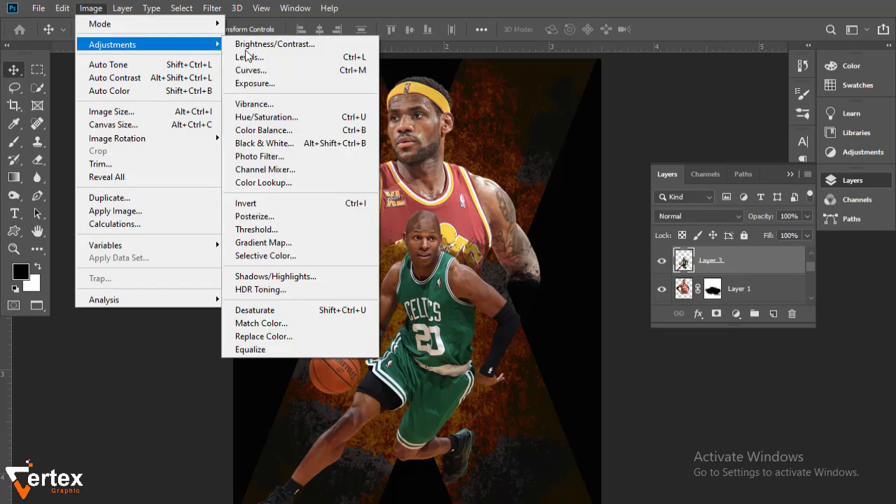
{"action": "left_click", "coordinate": [280, 103]}
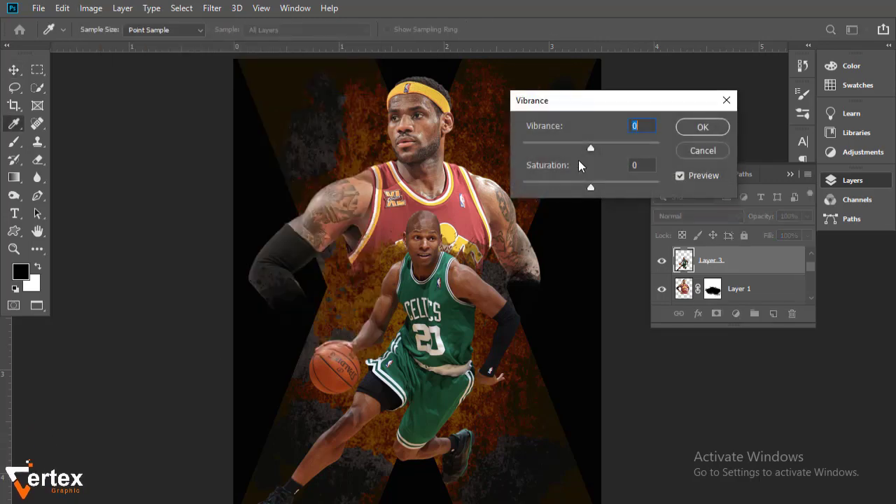
{"action": "left_click_drag", "start_coordinate": [574, 153], "coordinate": [570, 154]}
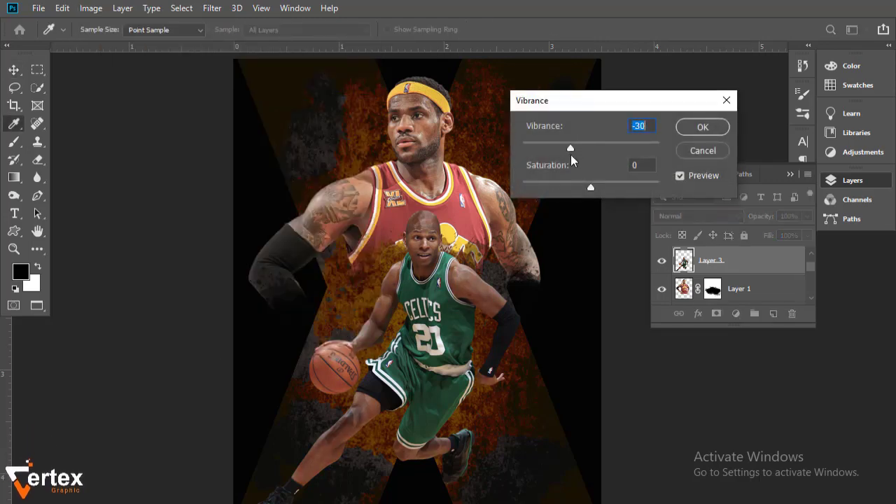
{"action": "left_click_drag", "start_coordinate": [592, 187], "coordinate": [582, 187]}
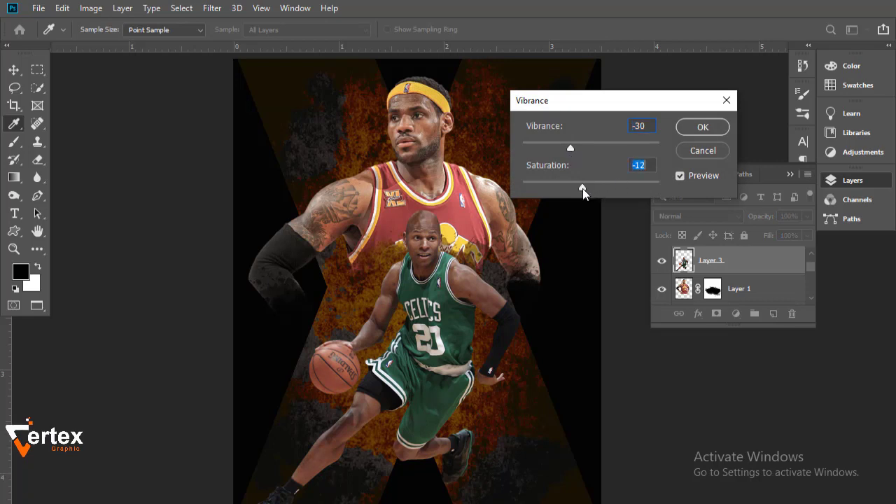
{"action": "left_click", "coordinate": [703, 127]}
Step: Camera Raw the Celtics player: slightly warmer, Highlights -100, Shadows +74, Whites +25, Clarity +5
{"action": "key", "text": "v"}
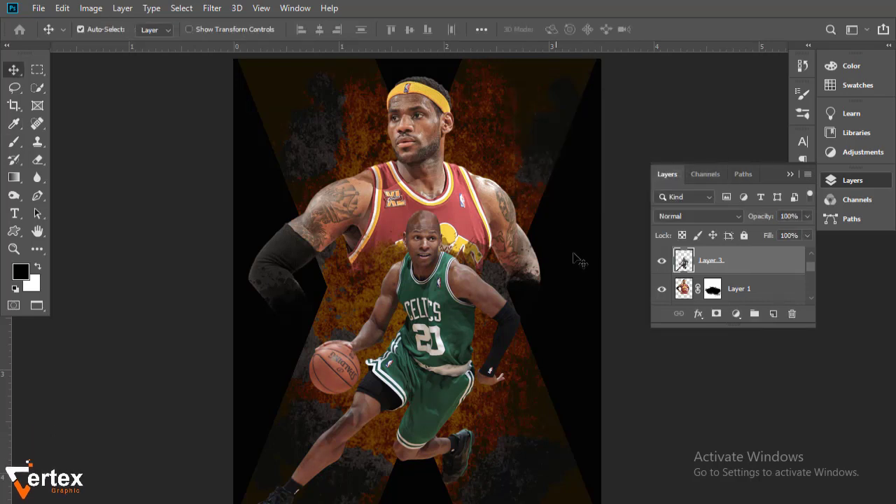
{"action": "left_click", "coordinate": [222, 13]}
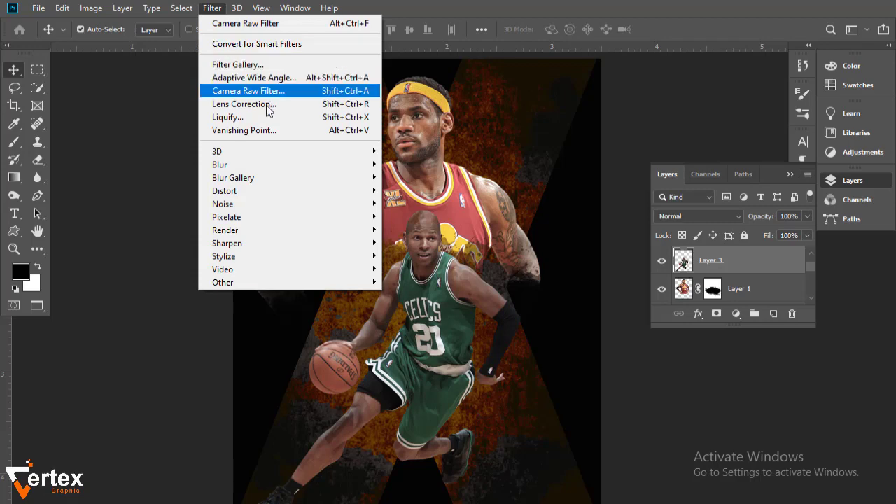
{"action": "left_click", "coordinate": [272, 91]}
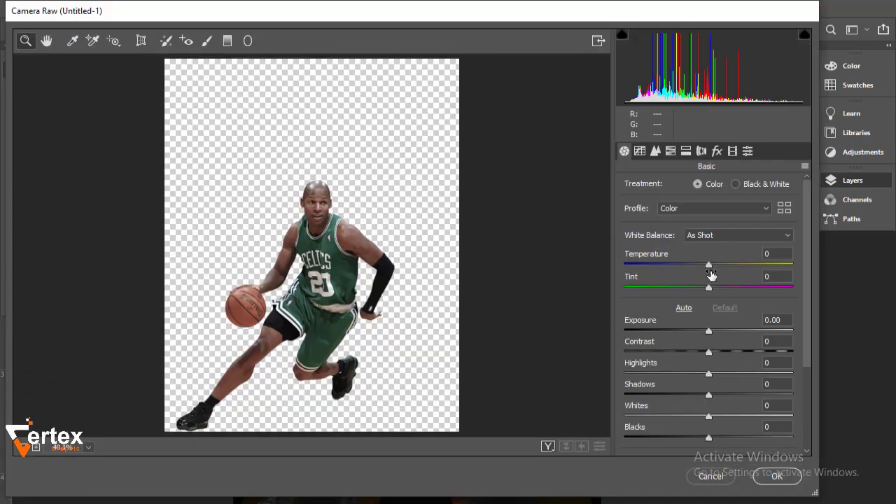
{"action": "left_click_drag", "start_coordinate": [709, 264], "coordinate": [707, 293]}
{"action": "type", "text": "-100"}
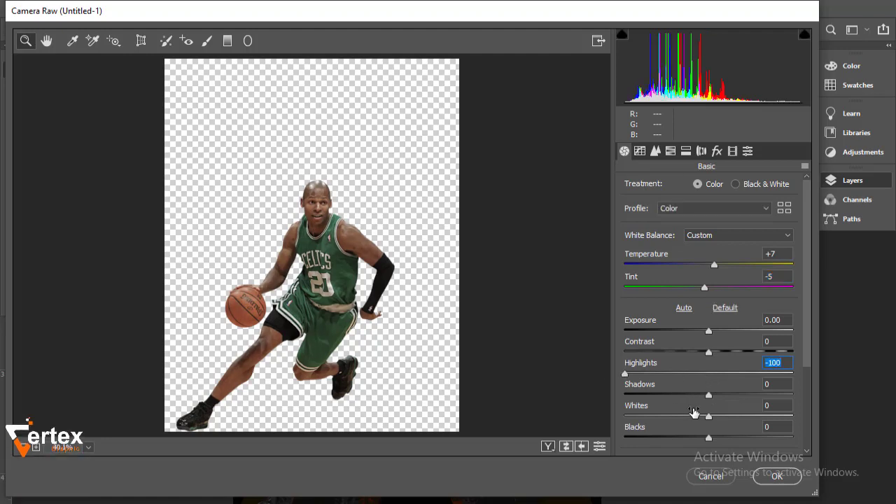
{"action": "left_click_drag", "start_coordinate": [772, 399], "coordinate": [777, 403]}
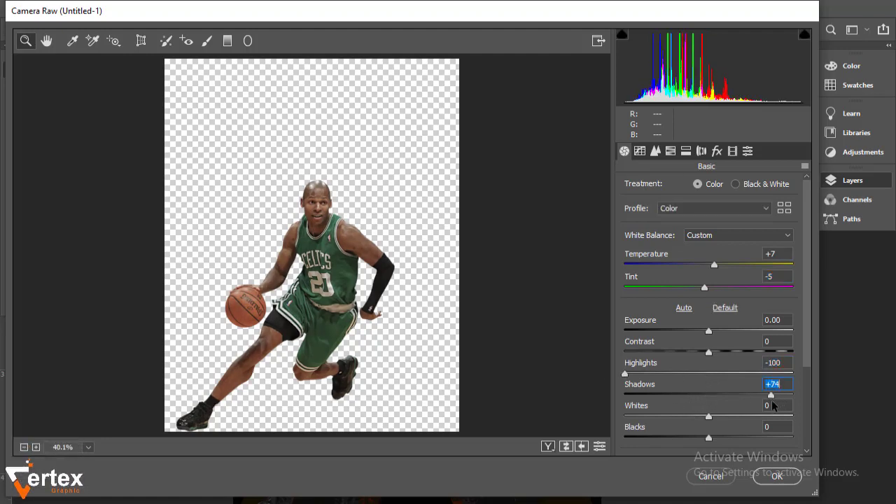
{"action": "mouse_move", "coordinate": [708, 416]}
{"action": "left_mouse_down"}
{"action": "mouse_move", "coordinate": [752, 418]}
{"action": "mouse_move", "coordinate": [730, 423]}
{"action": "left_mouse_up"}
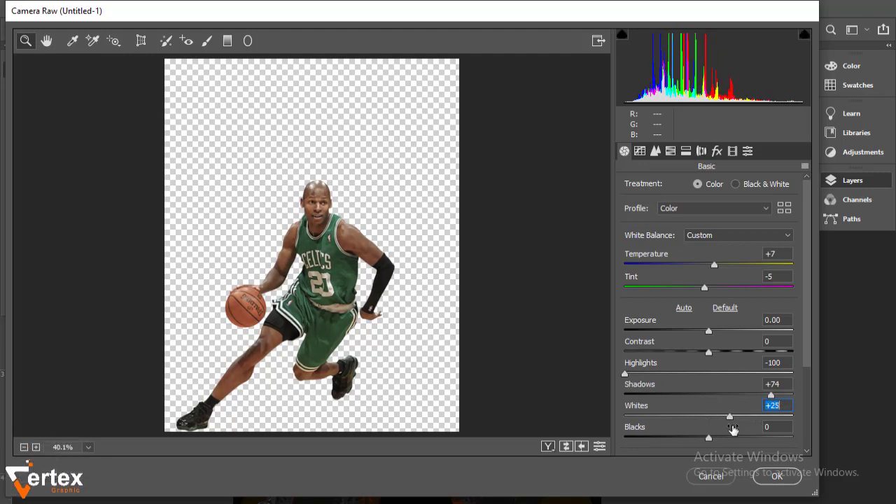
{"action": "left_click_drag", "start_coordinate": [808, 344], "coordinate": [807, 399]}
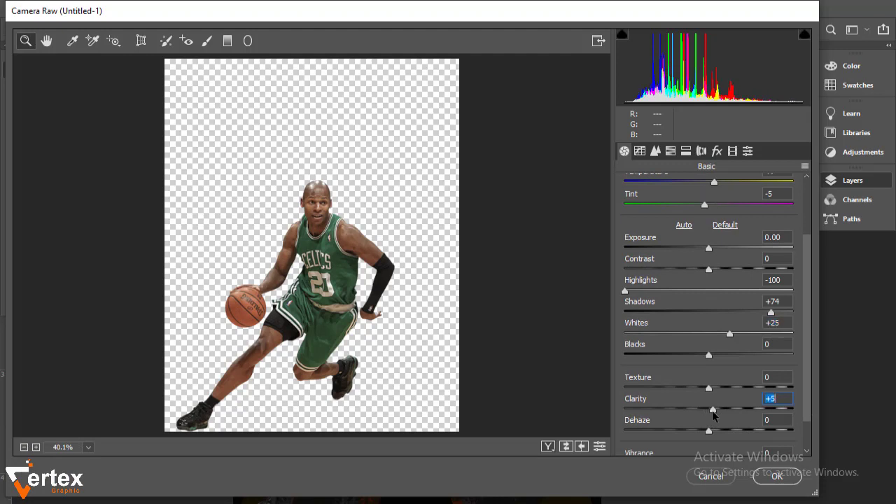
{"action": "left_click", "coordinate": [775, 477]}
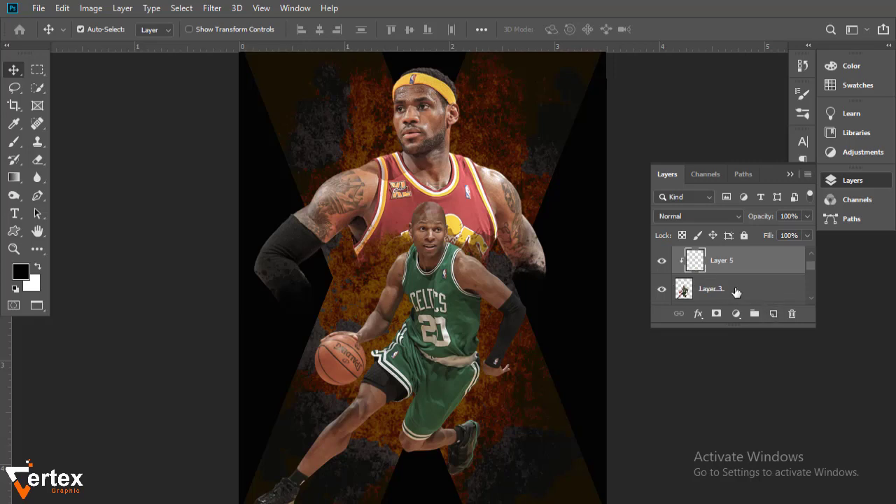
Step: Fill Layer 5 with 50% gray and set its blend mode to Overlay
{"action": "left_click", "coordinate": [714, 272], "text": "alt"}
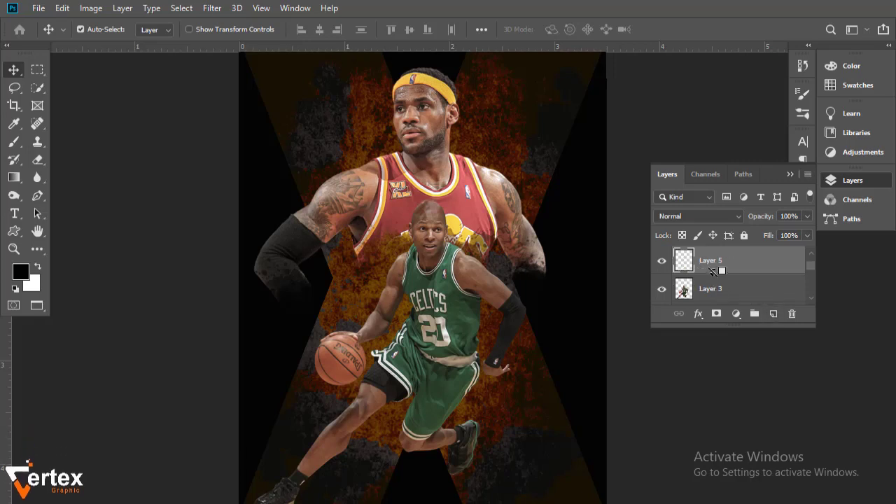
{"action": "left_click", "coordinate": [62, 8]}
{"action": "left_click", "coordinate": [143, 221]}
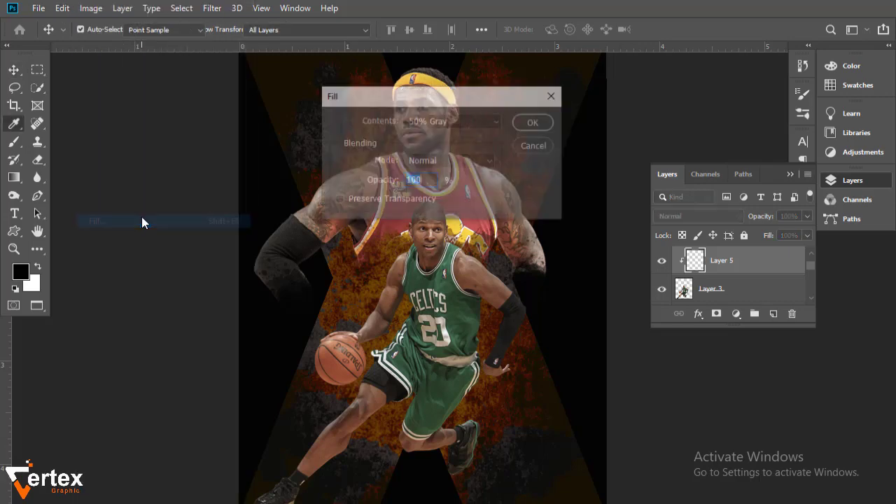
{"action": "left_click", "coordinate": [530, 128]}
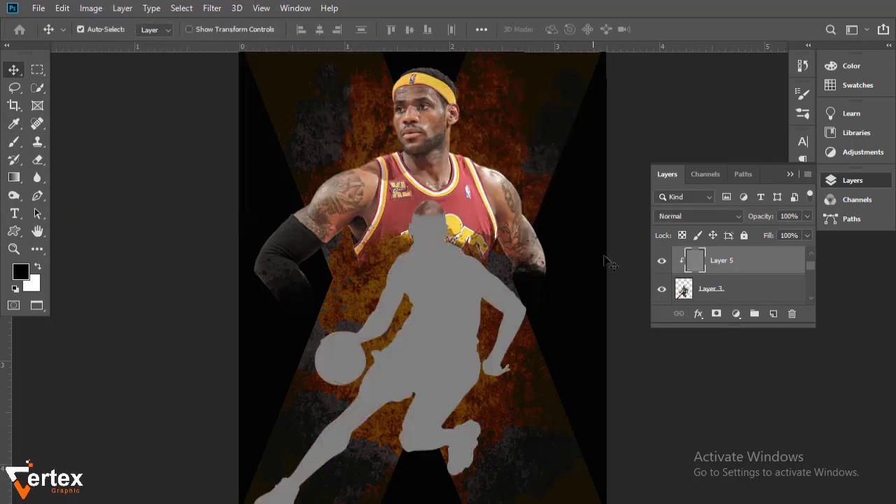
{"action": "left_click", "coordinate": [714, 217]}
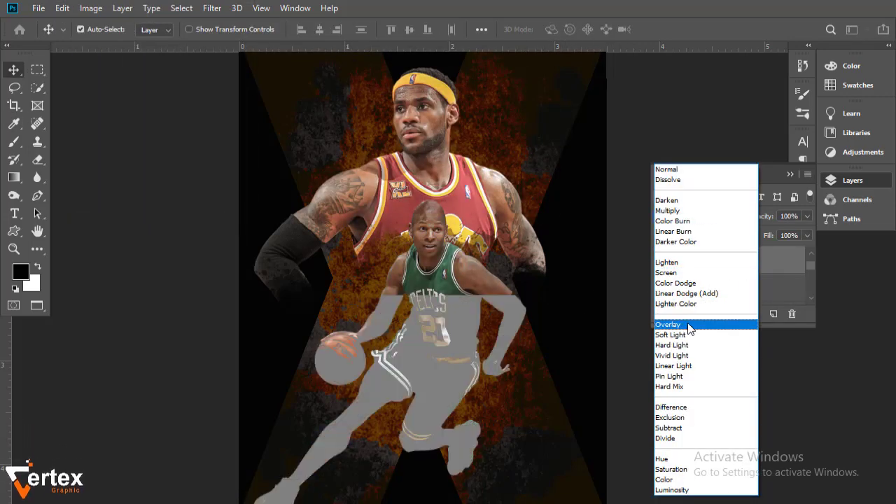
{"action": "left_click", "coordinate": [721, 319]}
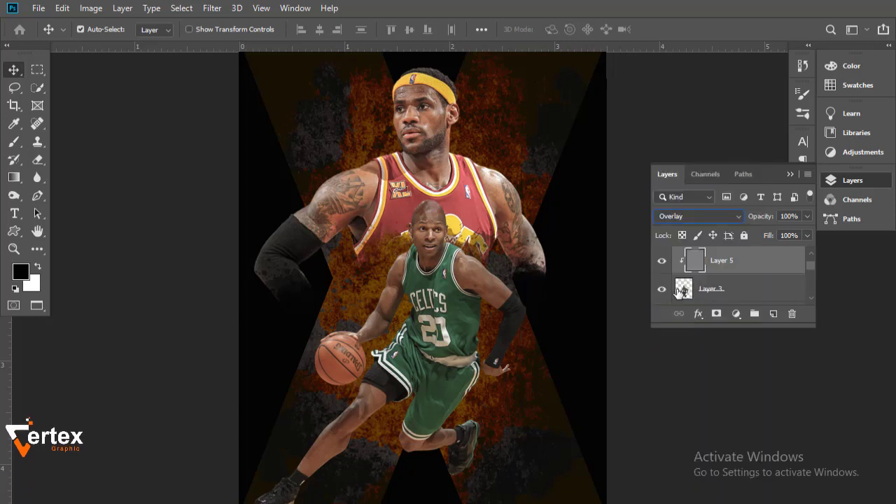
{"action": "left_click", "coordinate": [12, 197]}
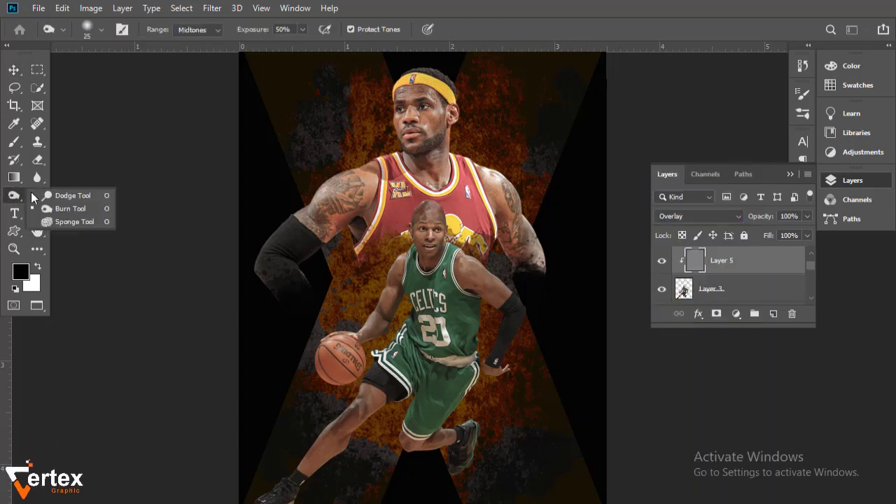
Step: Burn darker shading on Layer 5, set its blend to Soft Light, and select Layer 4
{"action": "left_click", "coordinate": [70, 208]}
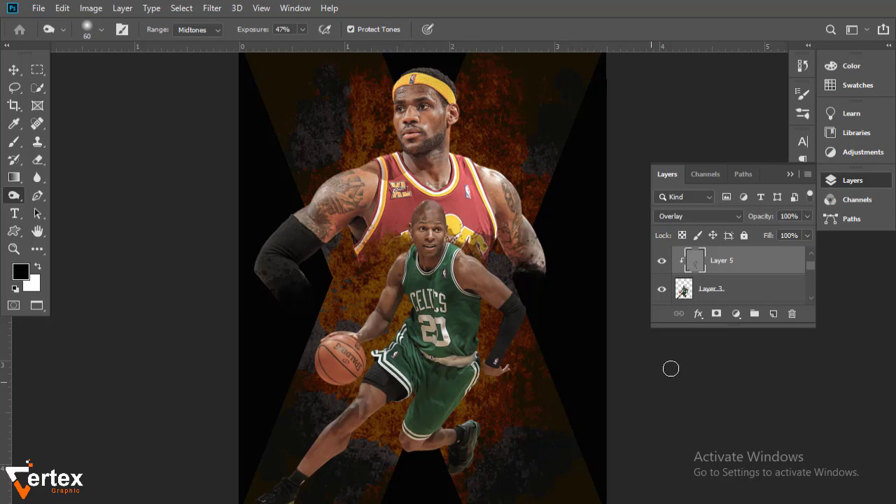
{"action": "left_click", "coordinate": [698, 215]}
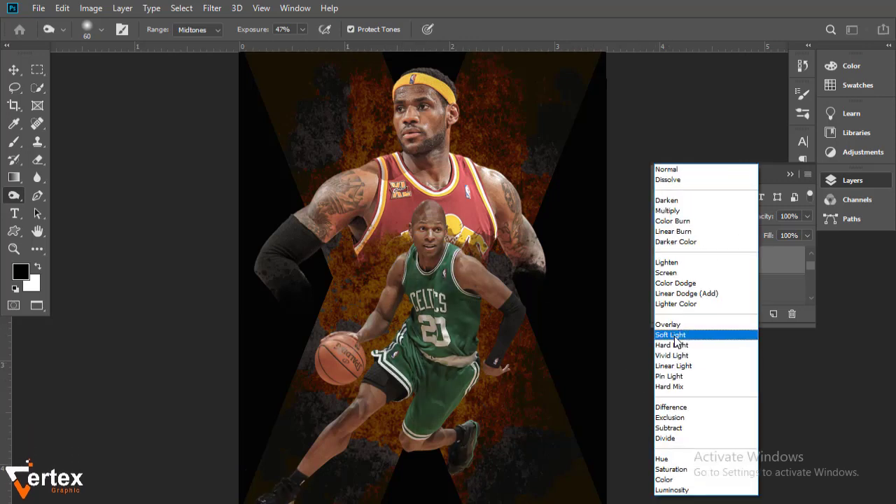
{"action": "left_click", "coordinate": [693, 335]}
{"action": "left_click", "coordinate": [659, 262]}
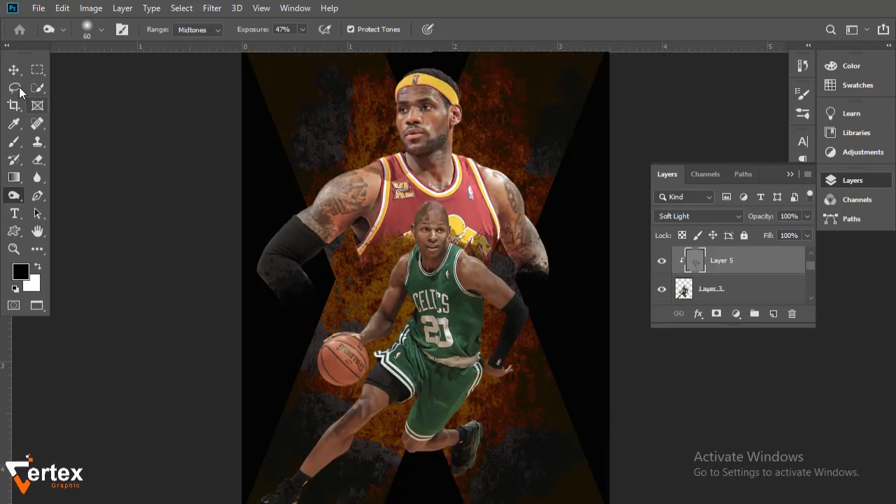
{"action": "key", "text": "v"}
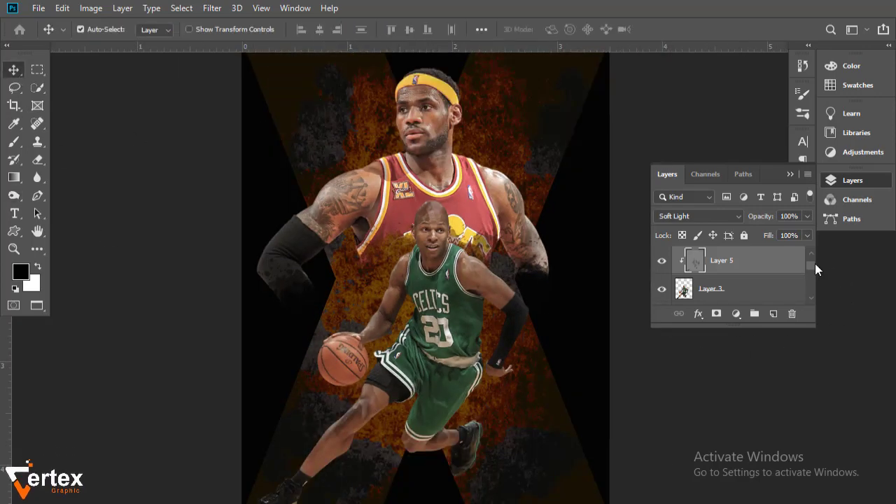
{"action": "scroll", "coordinate": [809, 260], "scroll_direction": "up", "scroll_amount": 1}
{"action": "left_click", "coordinate": [761, 271]}
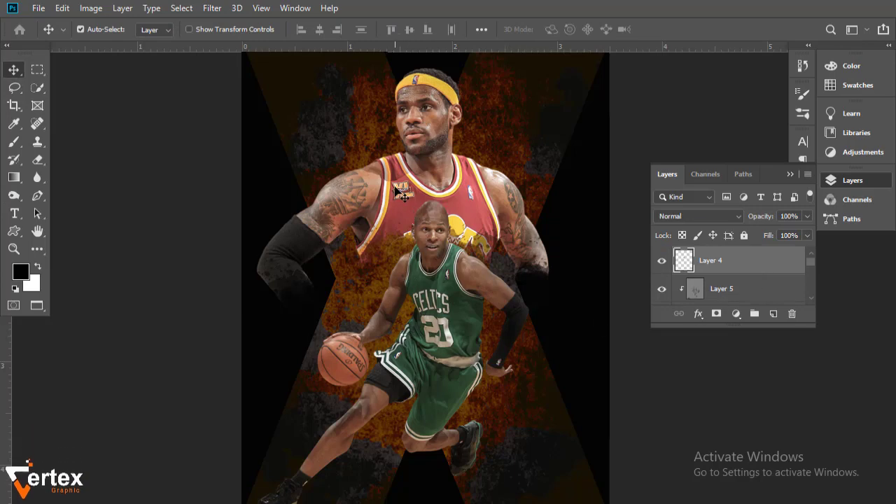
Step: Zoom in, deselect Layer 4, and pick the chevron arrow in the Custom Shape picker
{"action": "key", "text": "ctrl+plus"}
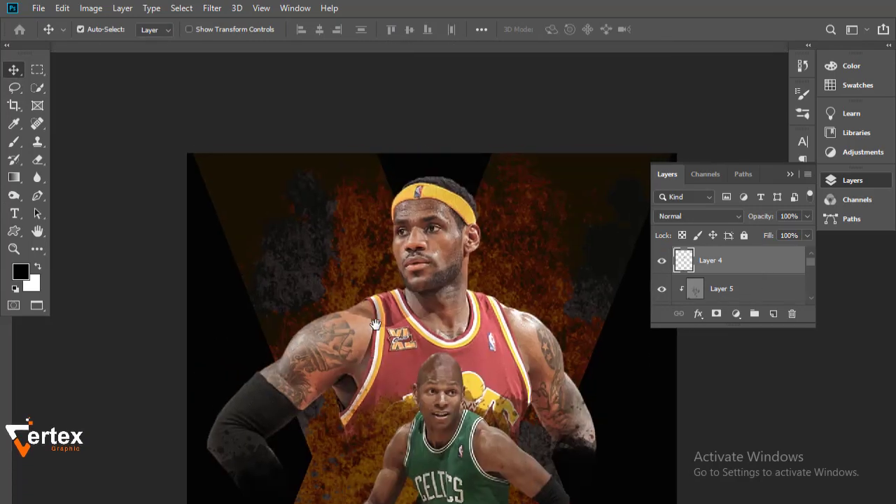
{"action": "left_click", "coordinate": [80, 299]}
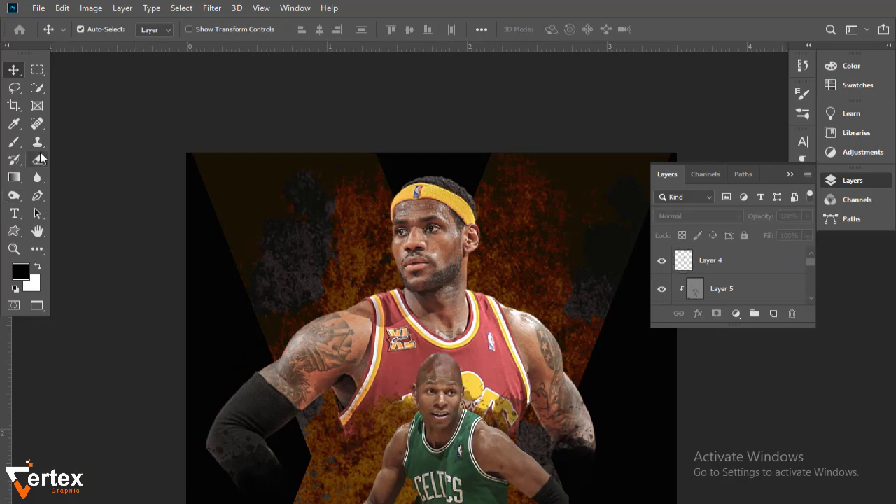
{"action": "left_click", "coordinate": [741, 266]}
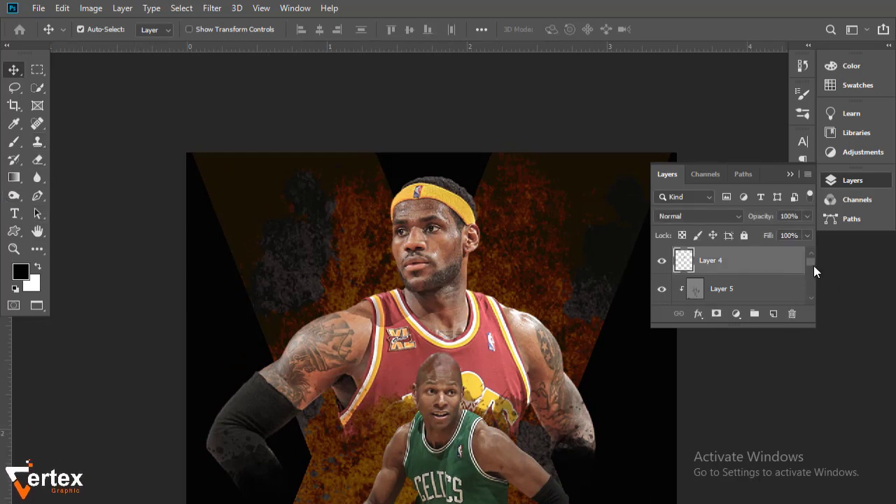
{"action": "left_click", "coordinate": [77, 268]}
{"action": "key", "text": "u"}
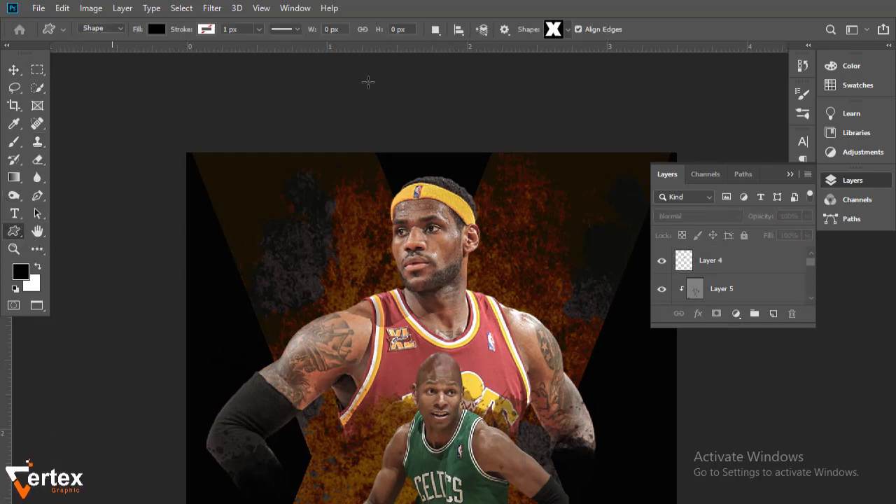
{"action": "left_click", "coordinate": [568, 29]}
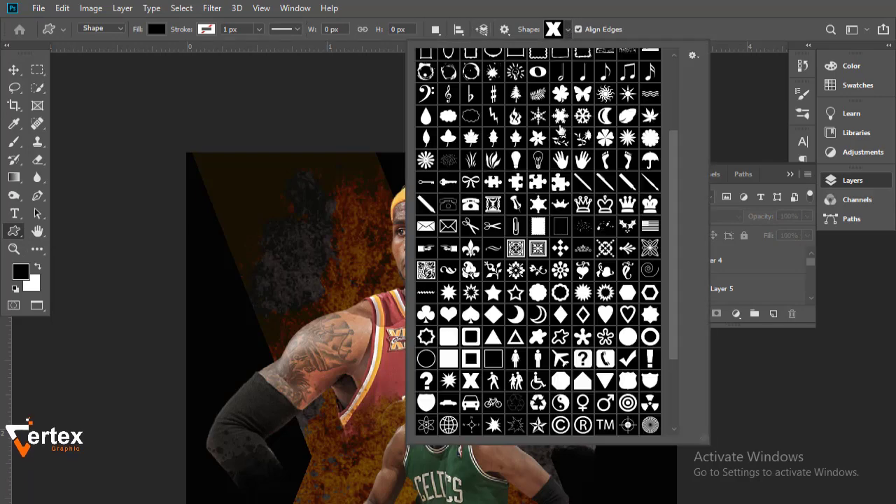
{"action": "left_click_drag", "start_coordinate": [671, 205], "coordinate": [667, 85]}
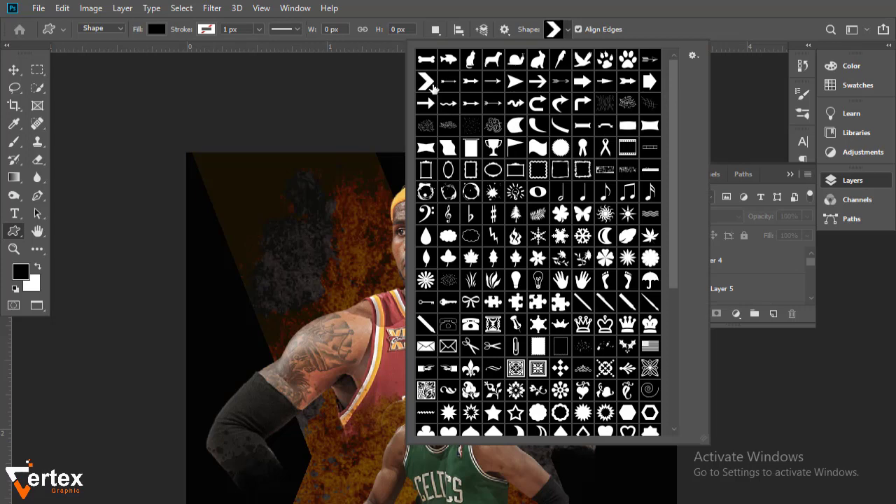
{"action": "left_click", "coordinate": [718, 39]}
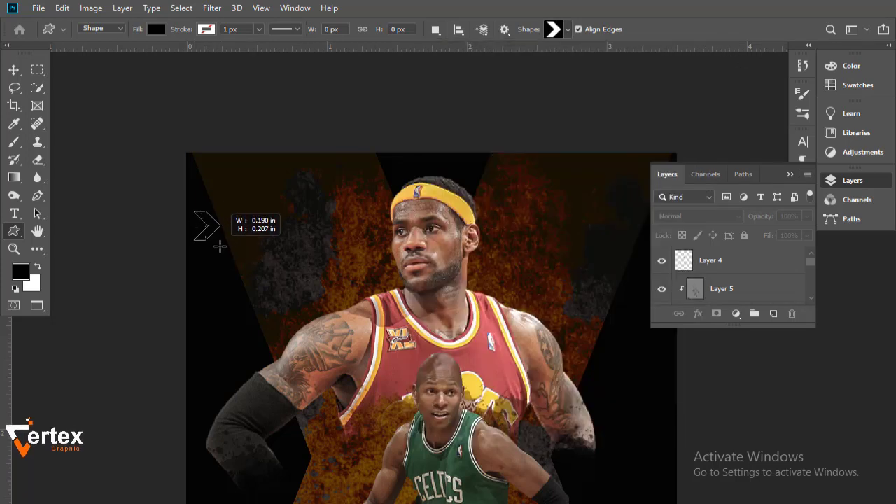
Step: Draw a small chevron at the poster's upper-left and fill it white
{"action": "left_click_drag", "start_coordinate": [220, 247], "coordinate": [221, 245]}
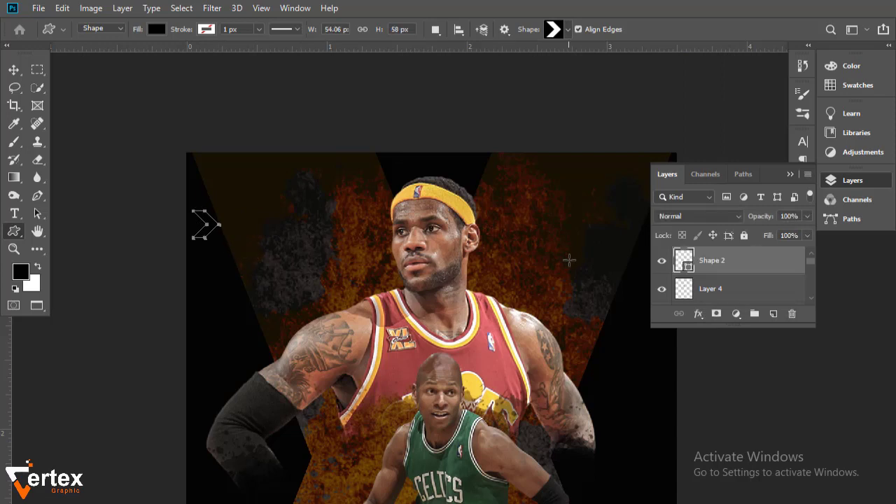
{"action": "left_click", "coordinate": [156, 29]}
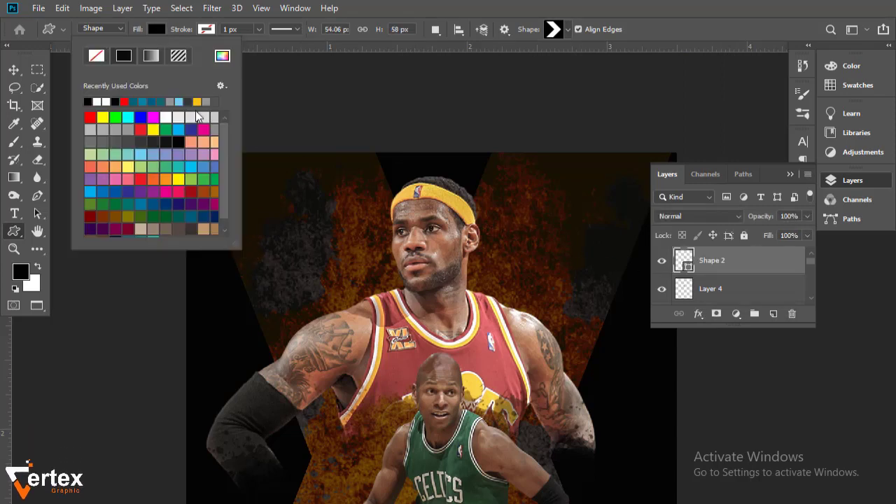
{"action": "left_click", "coordinate": [107, 102]}
{"action": "left_click", "coordinate": [16, 70]}
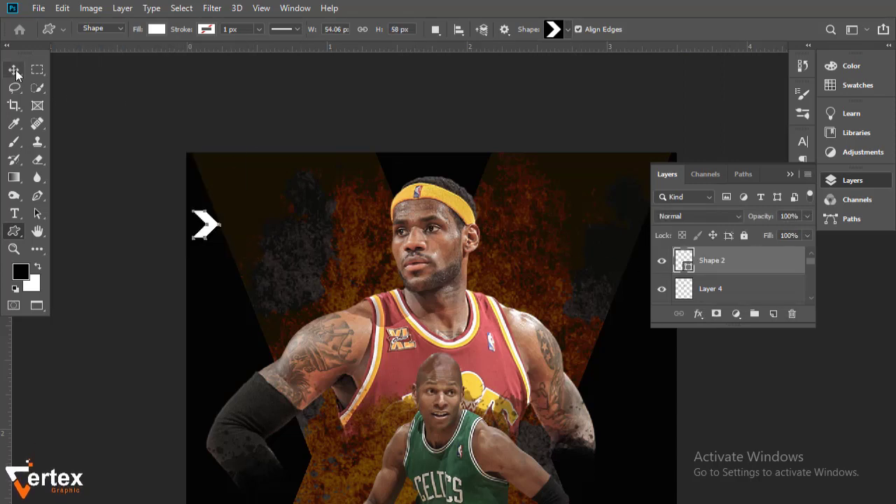
{"action": "left_click", "coordinate": [13, 69]}
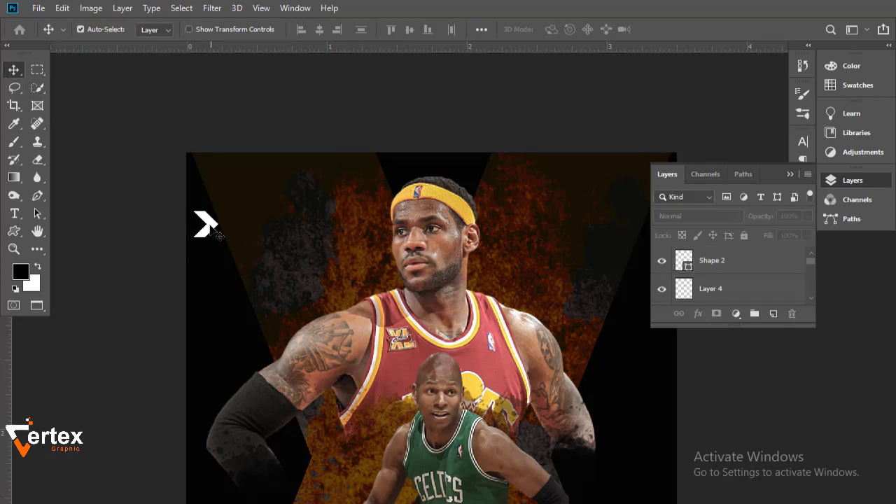
Step: Alt-drag the chevron into a row of five and group them as 'shape'
{"action": "left_click_drag", "start_coordinate": [235, 228], "coordinate": [306, 233]}
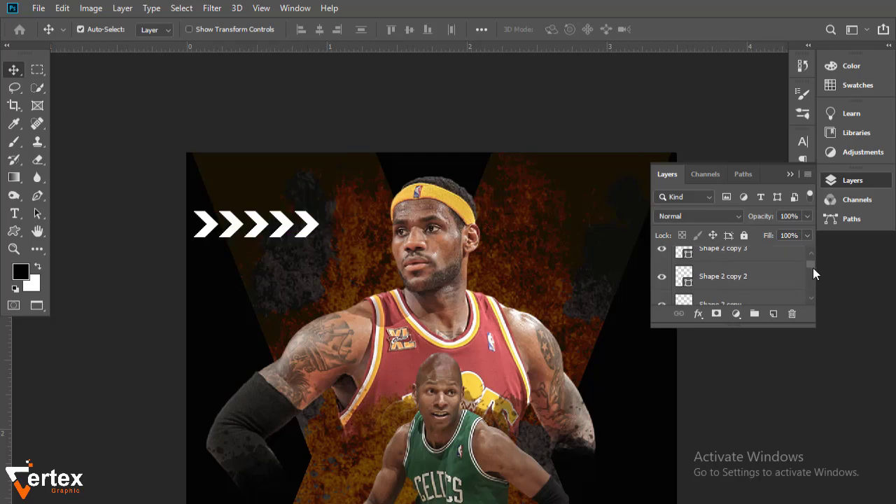
{"action": "key", "text": "ctrl+g"}
{"action": "double_click", "coordinate": [726, 278]}
{"action": "type", "text": "clone tool"}
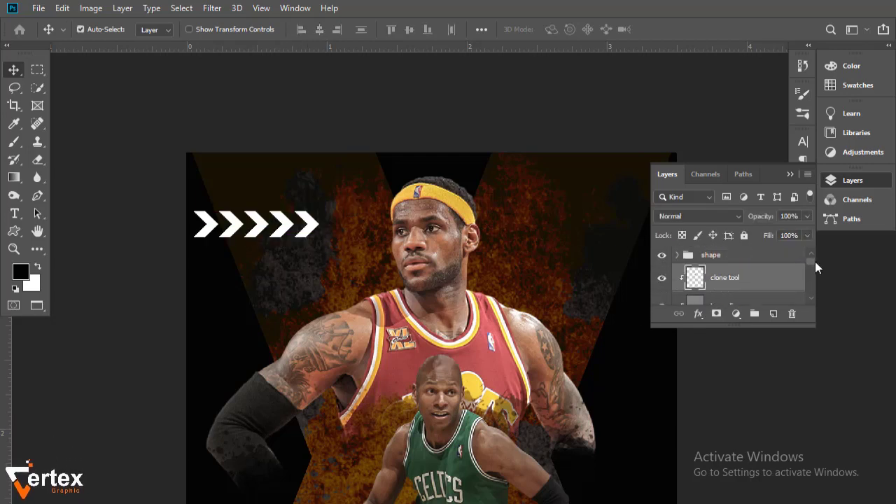
{"action": "left_click", "coordinate": [710, 255]}
Step: Duplicate the chevron group, enlarge it, and give it a stroke with 0% fill
{"action": "key", "text": "ctrl+j"}
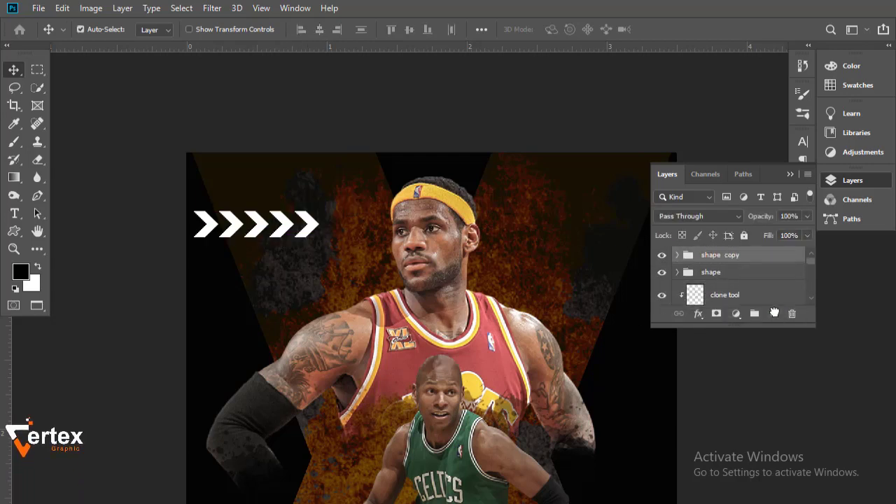
{"action": "key", "text": "ctrl+t"}
{"action": "left_click_drag", "start_coordinate": [318, 211], "coordinate": [375, 198]}
{"action": "key", "text": "Return"}
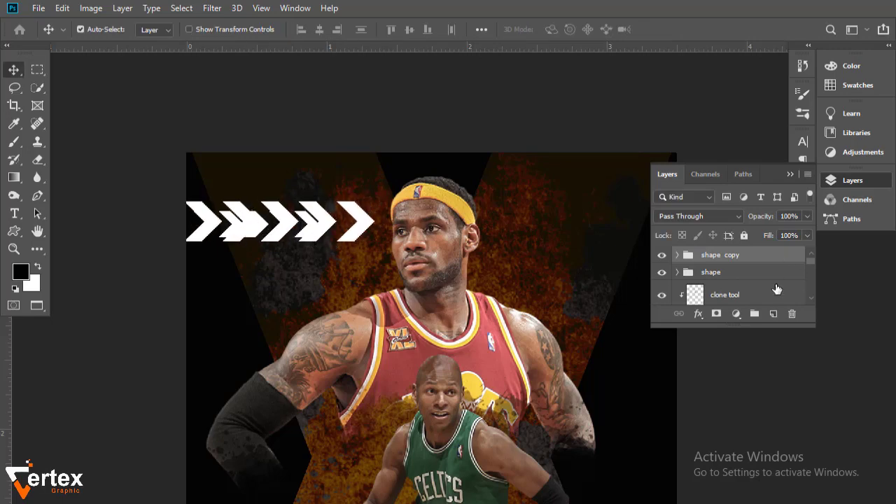
{"action": "double_click", "coordinate": [770, 255]}
{"action": "left_click", "coordinate": [560, 194]}
{"action": "key", "text": "shift+0"}
{"action": "key", "text": "ctrl+plus"}
Step: Resize and align the filled and outlined chevron groups so they match
{"action": "left_click", "coordinate": [711, 298]}
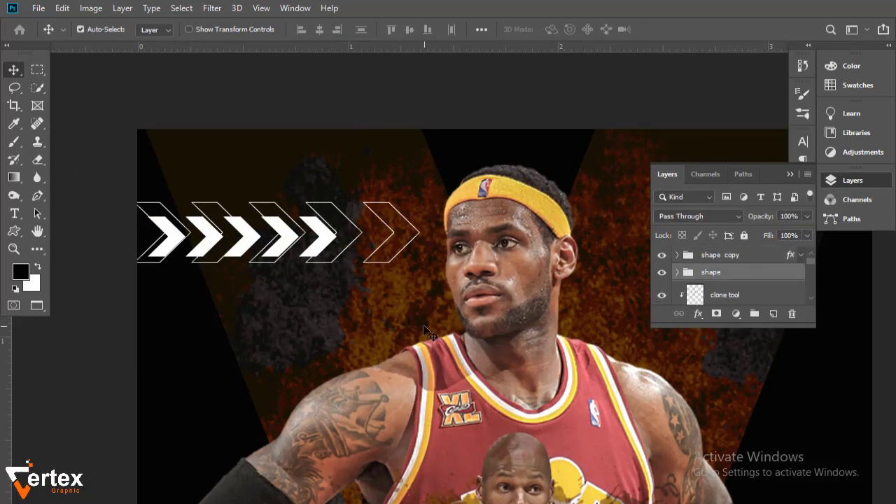
{"action": "key", "text": "ctrl+t"}
{"action": "left_click_drag", "start_coordinate": [364, 249], "coordinate": [280, 224]}
{"action": "key", "text": "Return"}
{"action": "left_click", "coordinate": [155, 30]}
{"action": "left_click_drag", "start_coordinate": [201, 239], "coordinate": [201, 244]}
{"action": "left_click", "coordinate": [721, 255]}
{"action": "key", "text": "ctrl+t"}
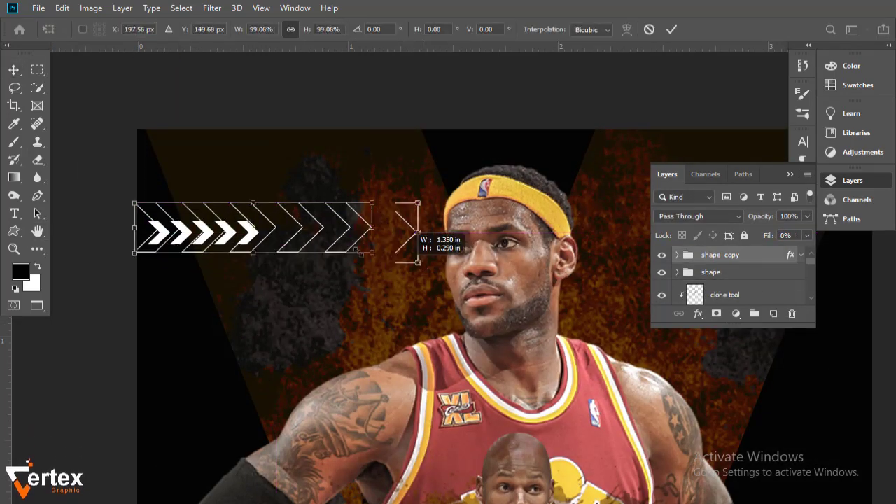
{"action": "left_click_drag", "start_coordinate": [419, 233], "coordinate": [296, 224]}
{"action": "key", "text": "Return"}
{"action": "key", "text": "ctrl+minus"}
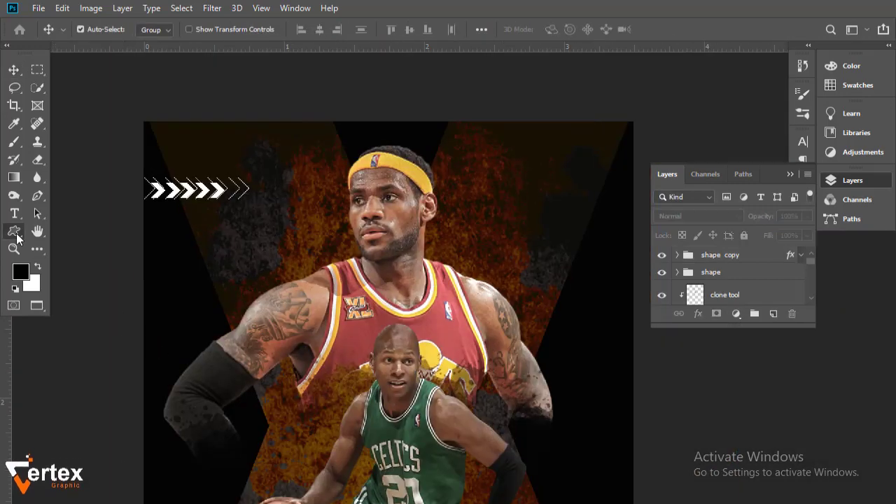
Step: Draw small white dots, group and duplicate them into a grid named 'circle'
{"action": "key", "text": "u"}
{"action": "left_click_drag", "start_coordinate": [154, 266], "coordinate": [169, 282]}
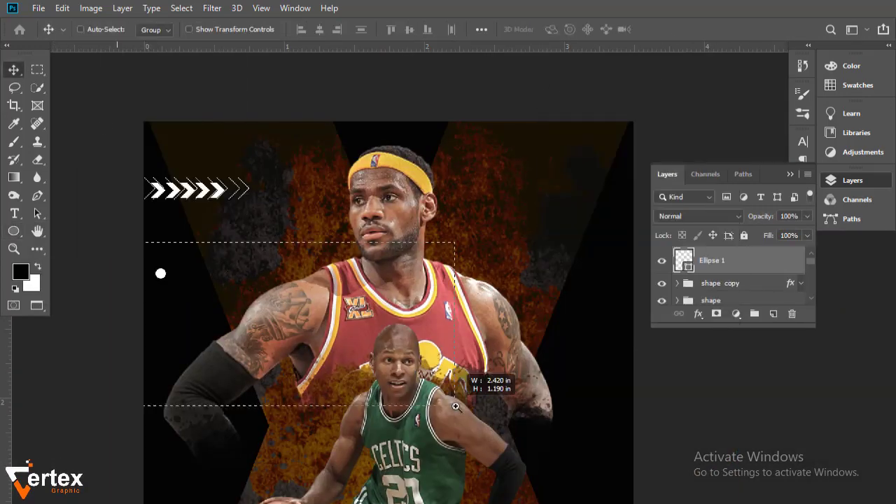
{"action": "scroll", "coordinate": [796, 300], "scroll_direction": "down", "scroll_amount": 3}
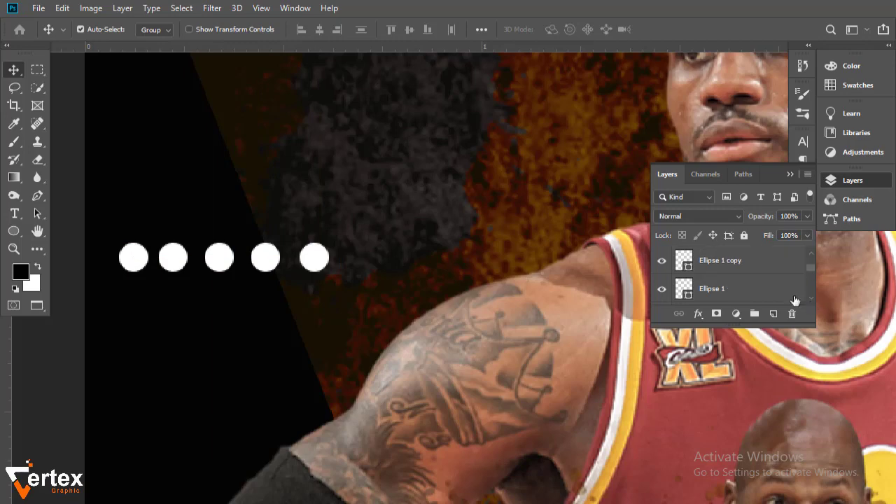
{"action": "left_click", "coordinate": [723, 288], "text": "shift"}
{"action": "key", "text": "ctrl+g"}
{"action": "mouse_move", "coordinate": [265, 258]}
{"action": "left_mouse_down"}
{"action": "mouse_move", "coordinate": [265, 298]}
{"action": "mouse_move", "coordinate": [219, 378]}
{"action": "left_mouse_up"}
{"action": "key", "text": "ctrl+g"}
{"action": "double_click", "coordinate": [714, 255]}
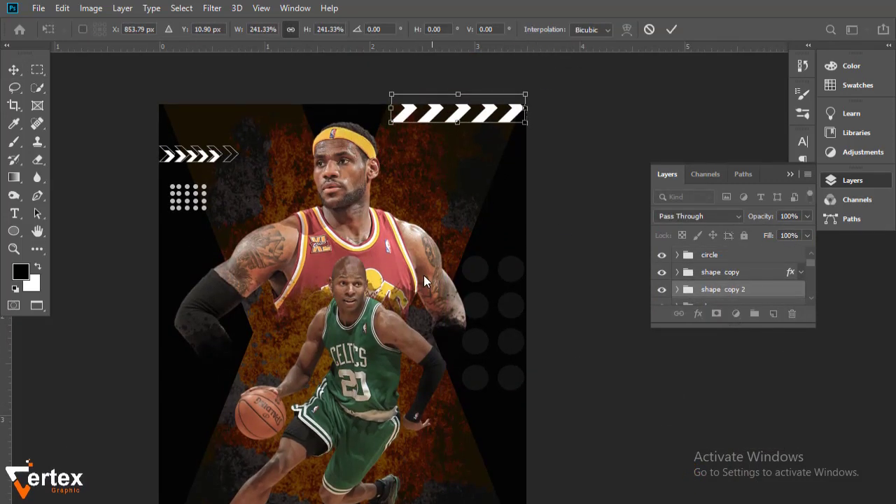
Step: Add a new empty Layer 6 directly beneath the Celtics player's Layer 3
{"action": "scroll", "coordinate": [810, 301], "scroll_direction": "down", "scroll_amount": 2}
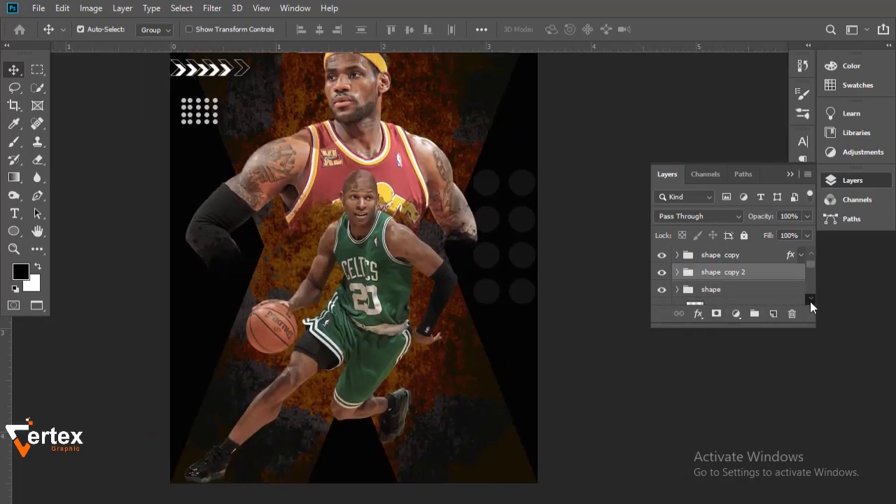
{"action": "scroll", "coordinate": [810, 301], "scroll_direction": "down", "scroll_amount": 3}
{"action": "left_click", "coordinate": [745, 260]}
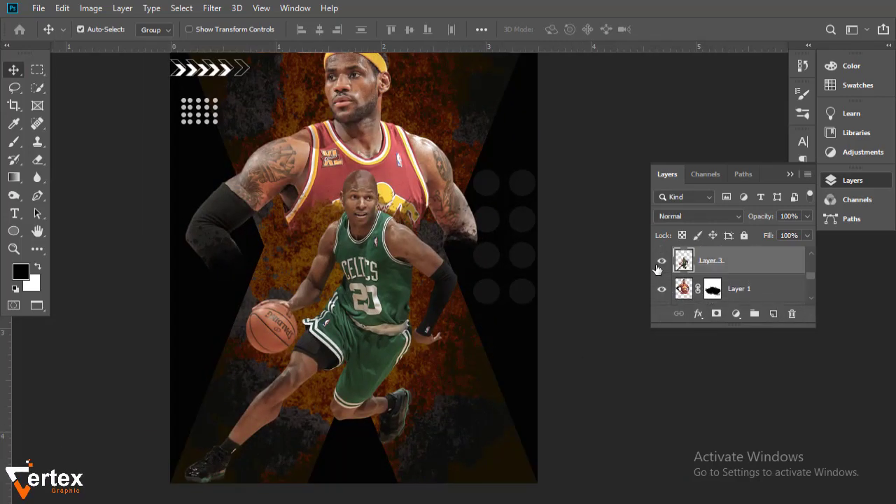
{"action": "left_click", "coordinate": [661, 260]}
{"action": "left_click", "coordinate": [662, 260]}
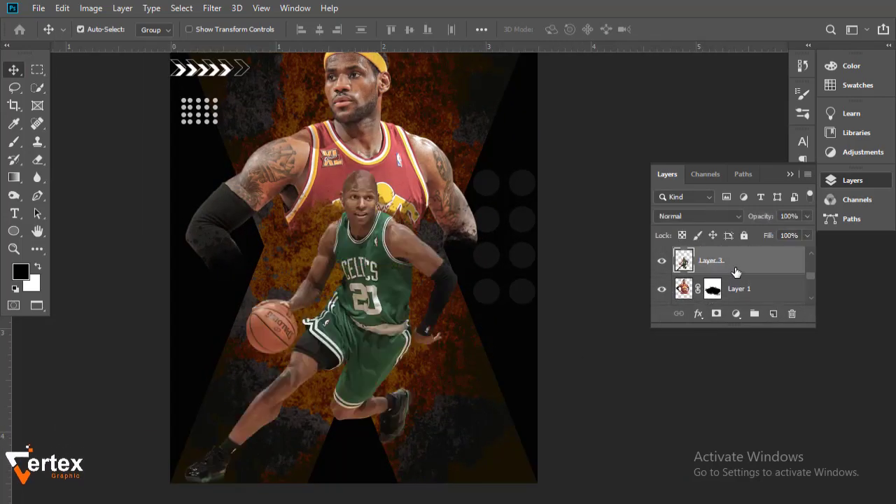
{"action": "left_click", "coordinate": [775, 315], "text": "alt"}
{"action": "key", "text": "Return"}
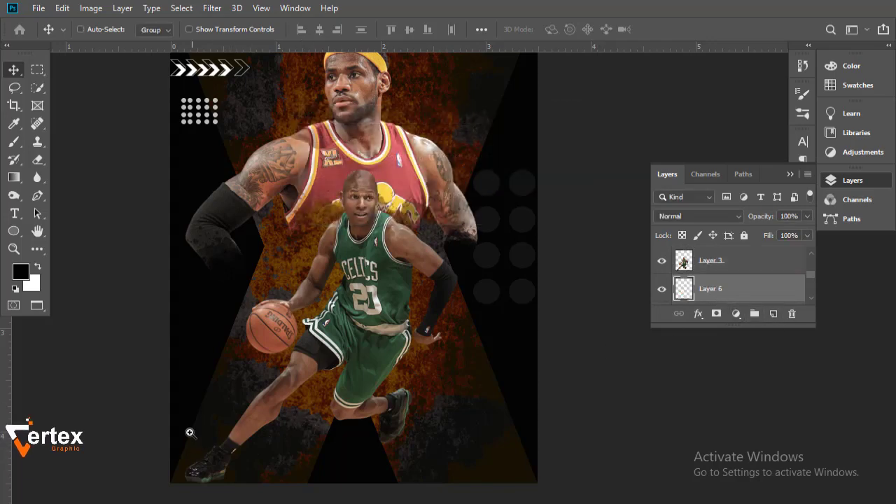
Step: Bring the Celtics player's shoe into close view
{"action": "scroll", "coordinate": [254, 448], "scroll_direction": "up", "scroll_amount": 2}
{"action": "scroll", "coordinate": [252, 370], "scroll_direction": "down", "scroll_amount": 3}
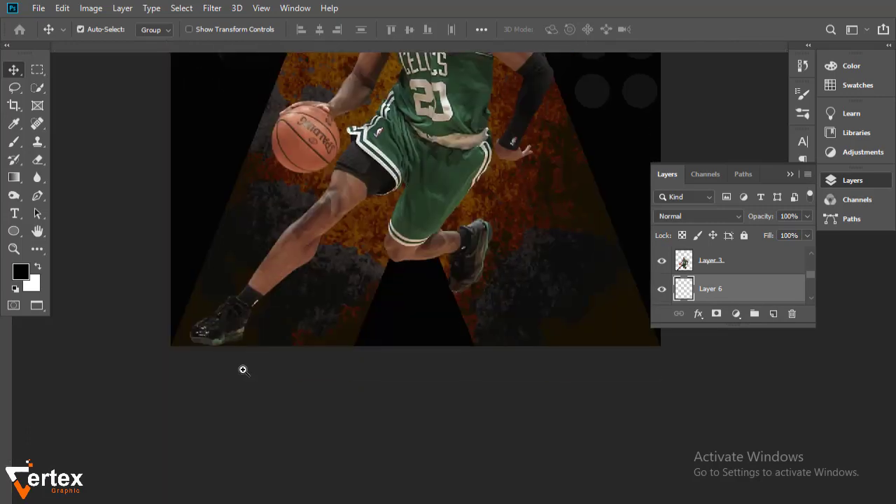
{"action": "scroll", "coordinate": [242, 370], "scroll_direction": "up", "scroll_amount": 1}
{"action": "left_click_drag", "start_coordinate": [294, 323], "coordinate": [306, 360]}
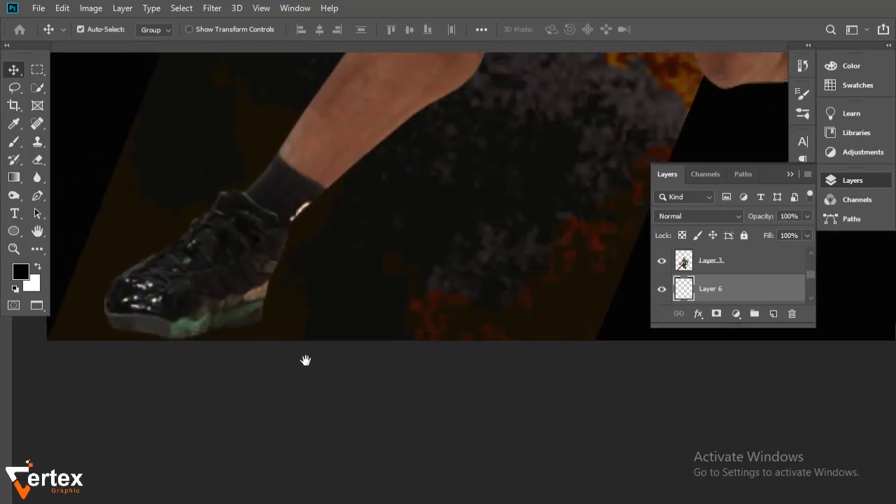
Step: Select the Brush tool and pick the Soft Round tip from General Brushes
{"action": "left_click", "coordinate": [14, 142]}
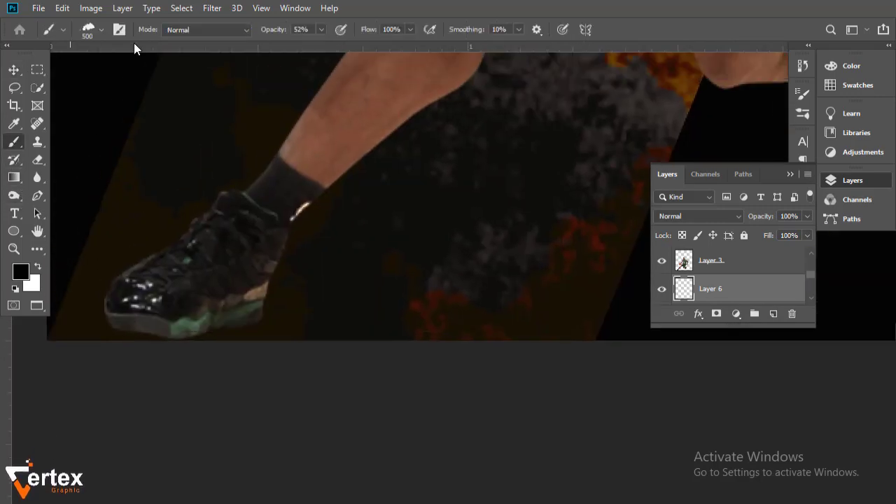
{"action": "left_click", "coordinate": [102, 27]}
{"action": "key", "text": "o"}
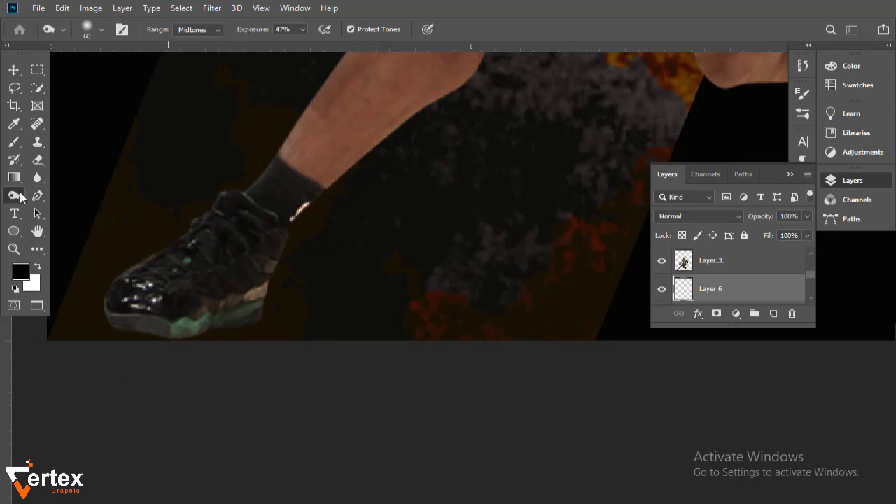
{"action": "key", "text": "b"}
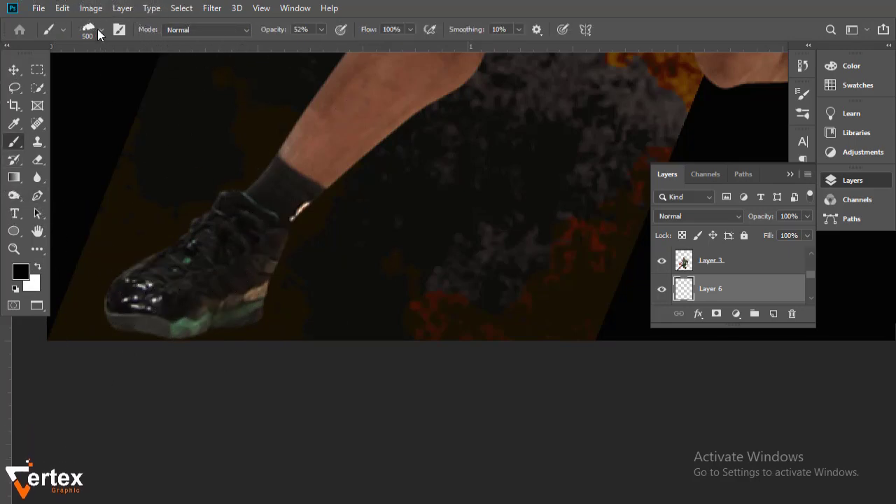
{"action": "left_click", "coordinate": [101, 29]}
{"action": "key", "text": "s"}
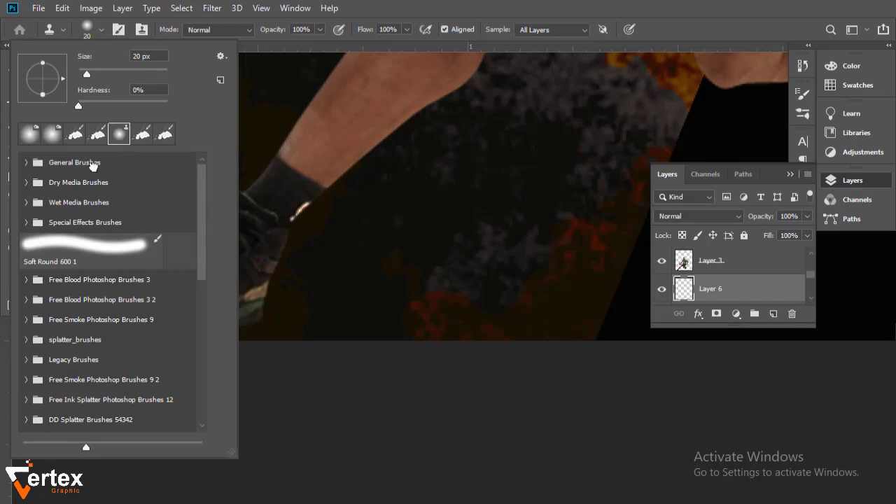
{"action": "left_click", "coordinate": [26, 162]}
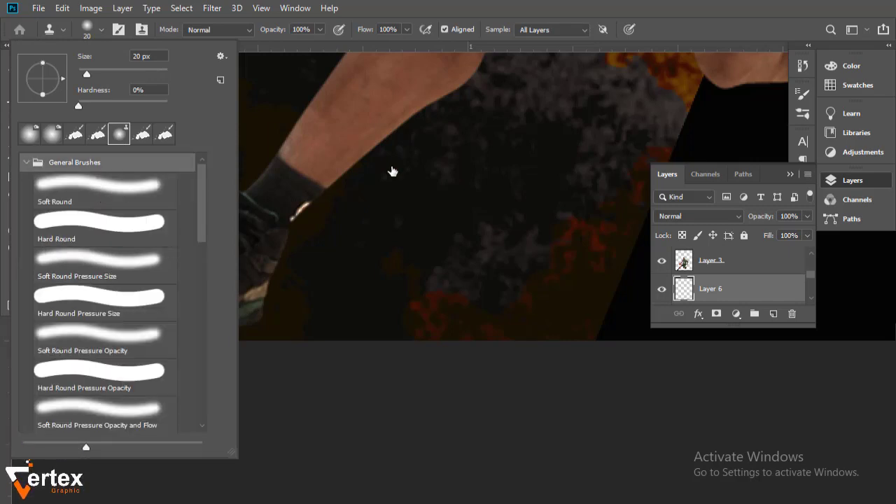
{"action": "left_click", "coordinate": [98, 188]}
{"action": "left_click", "coordinate": [582, 54]}
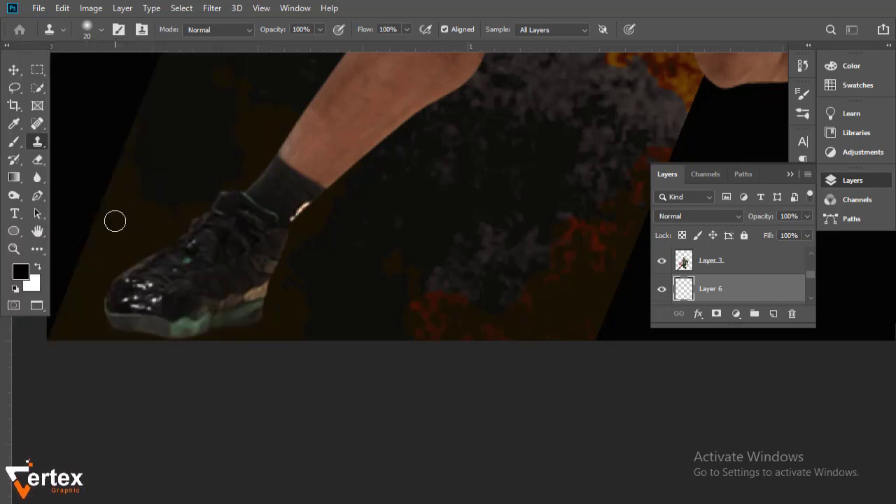
Step: Choose Soft Round from General Brushes in the full Brushes panel, 500 px at 52% opacity
{"action": "left_click", "coordinate": [13, 142]}
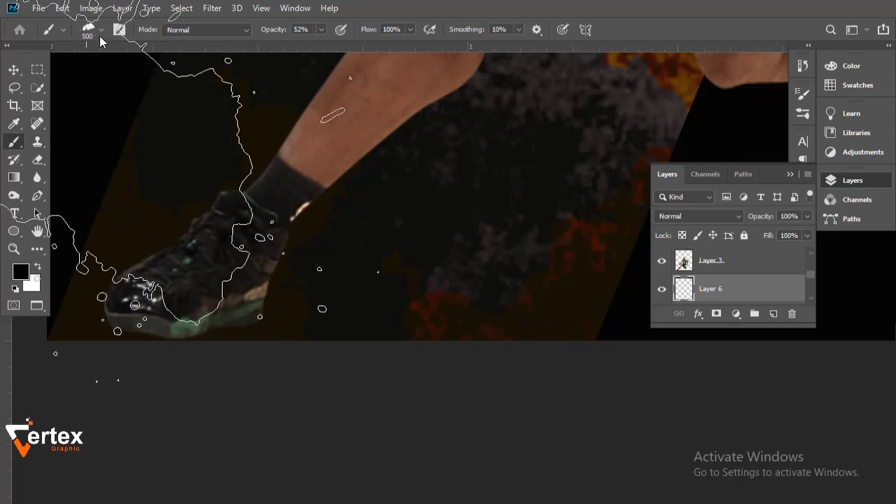
{"action": "right_click", "coordinate": [77, 150]}
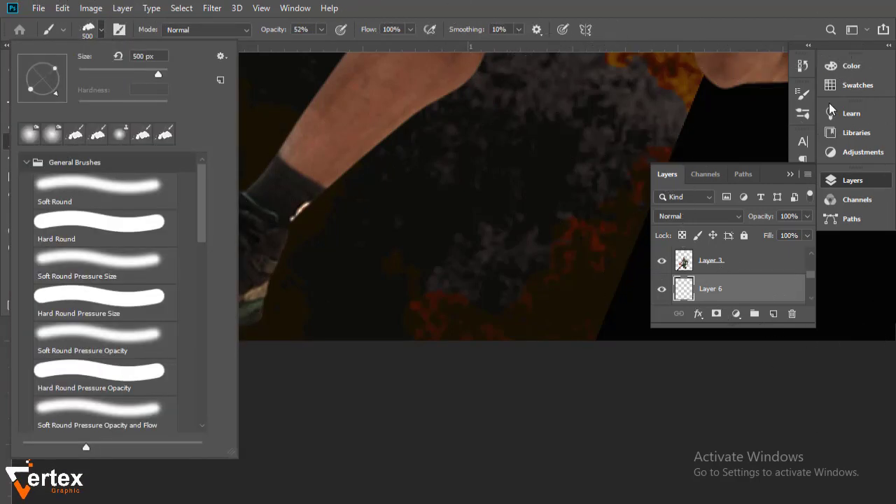
{"action": "left_click", "coordinate": [802, 117]}
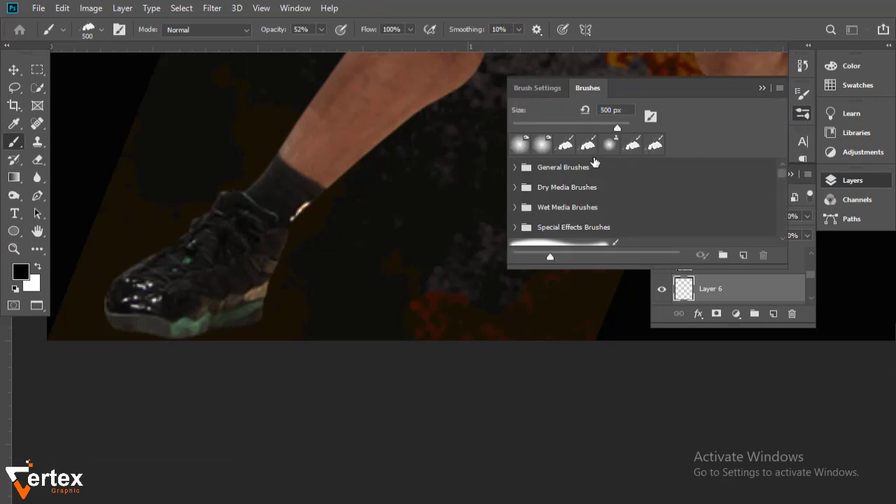
{"action": "key", "text": "o"}
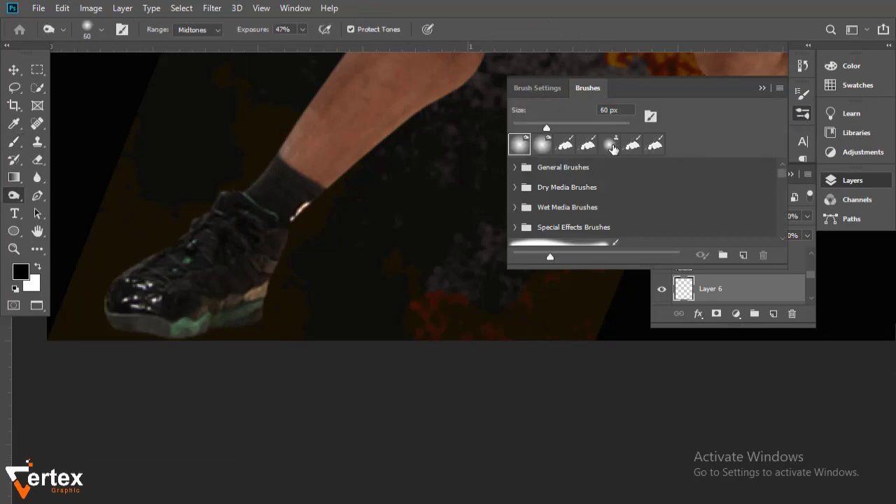
{"action": "key", "text": "s"}
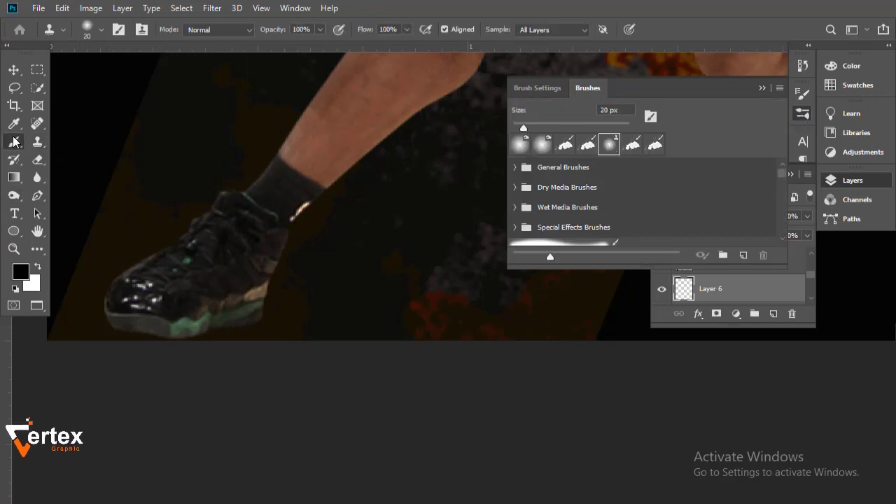
{"action": "key", "text": "b"}
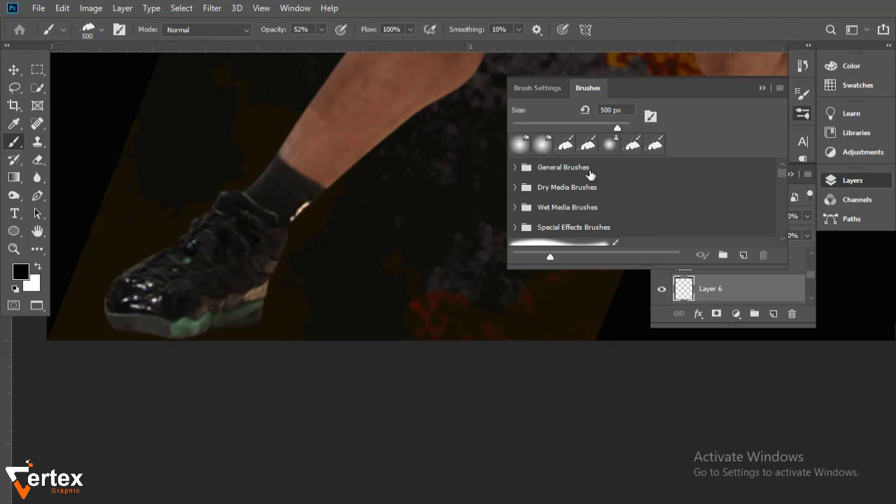
{"action": "left_click", "coordinate": [590, 174]}
{"action": "left_click", "coordinate": [514, 168]}
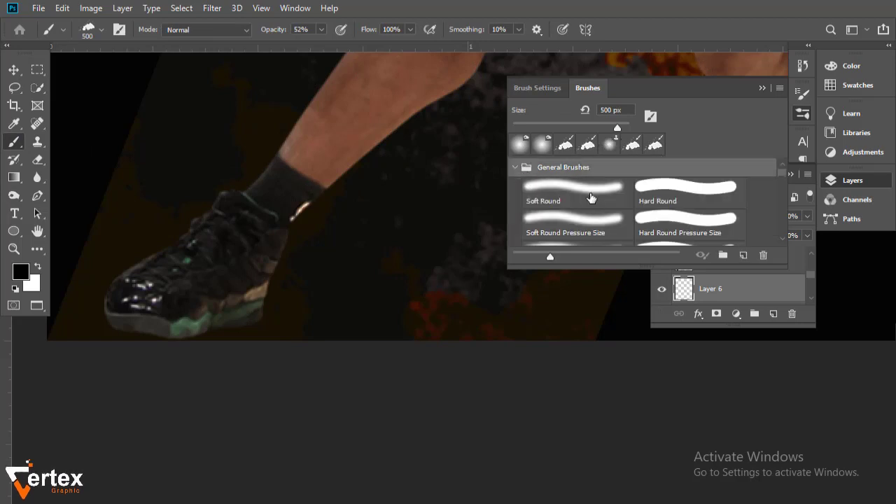
{"action": "left_click", "coordinate": [590, 195]}
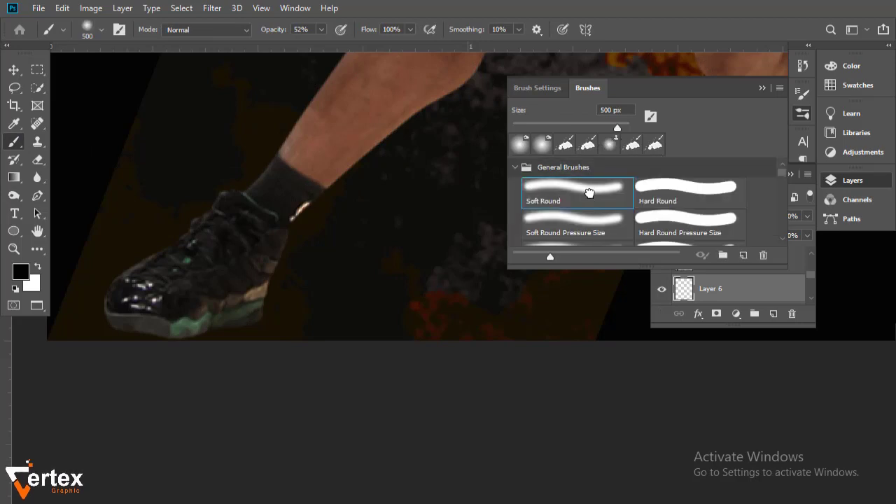
Step: Shrink the Soft Round brush to 15 px at 79% opacity while zoomed on the shoe
{"action": "left_click", "coordinate": [762, 87]}
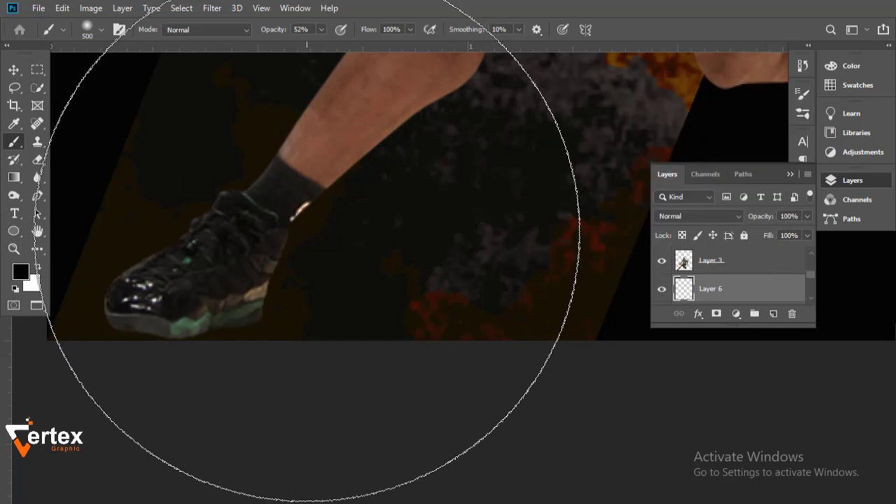
{"action": "key", "text": "bracketleft"}
{"action": "key", "text": "bracketleft"}
{"action": "key", "text": "bracketleft"}
{"action": "key", "text": "bracketleft"}
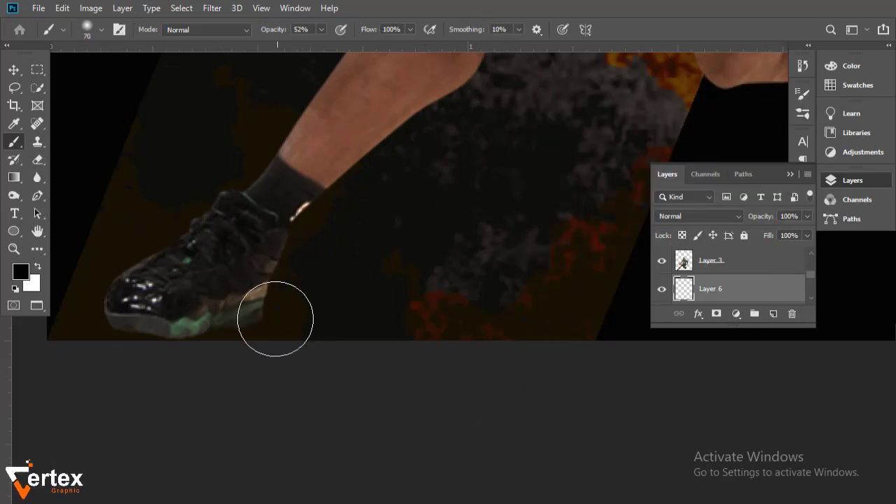
{"action": "key", "text": "bracketleft"}
{"action": "key", "text": "bracketleft"}
{"action": "key", "text": "ctrl+z"}
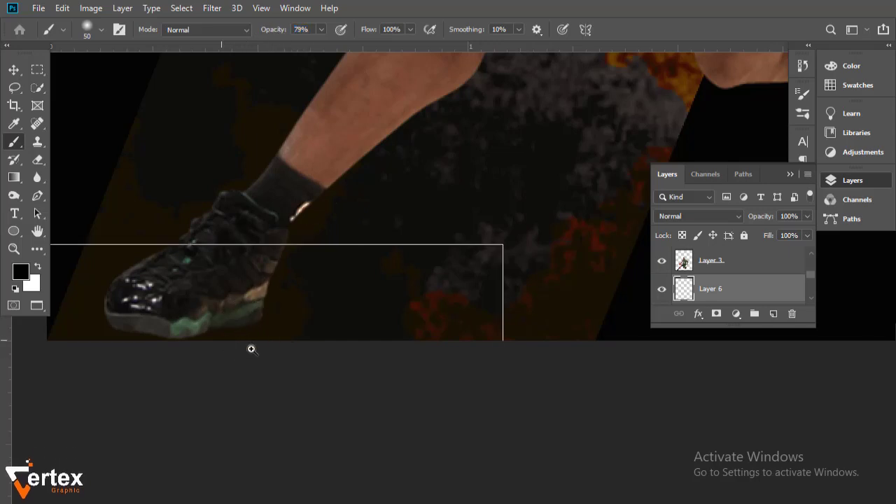
{"action": "left_click_drag", "start_coordinate": [250, 349], "coordinate": [382, 353]}
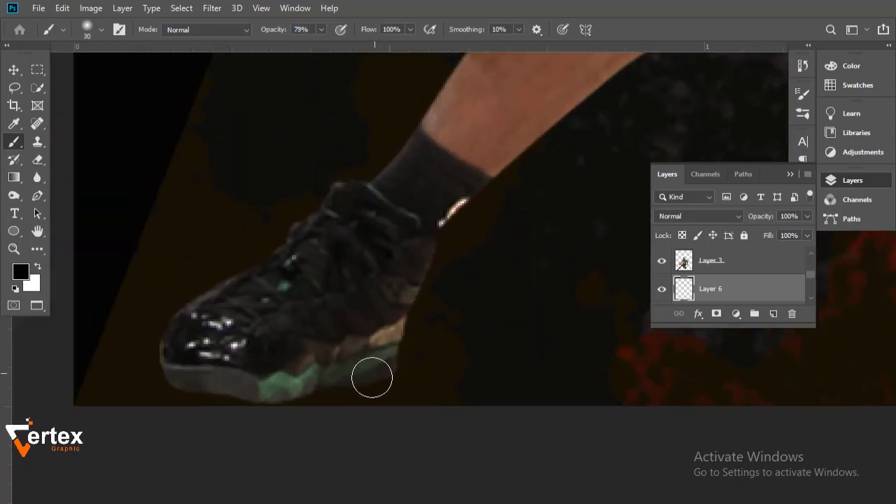
{"action": "key", "text": "bracketleft"}
{"action": "key", "text": "bracketleft"}
{"action": "key", "text": "bracketleft"}
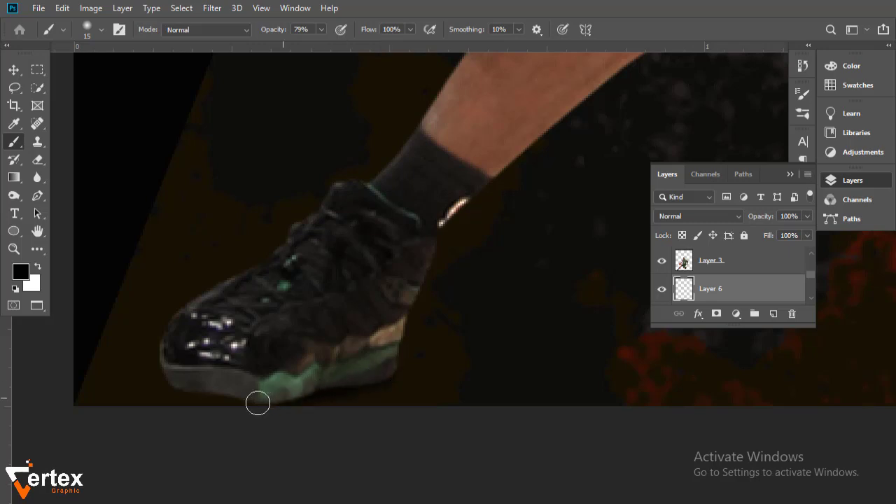
Step: Zoom back out so the whole poster is visible
{"action": "left_click", "coordinate": [469, 286], "text": "alt"}
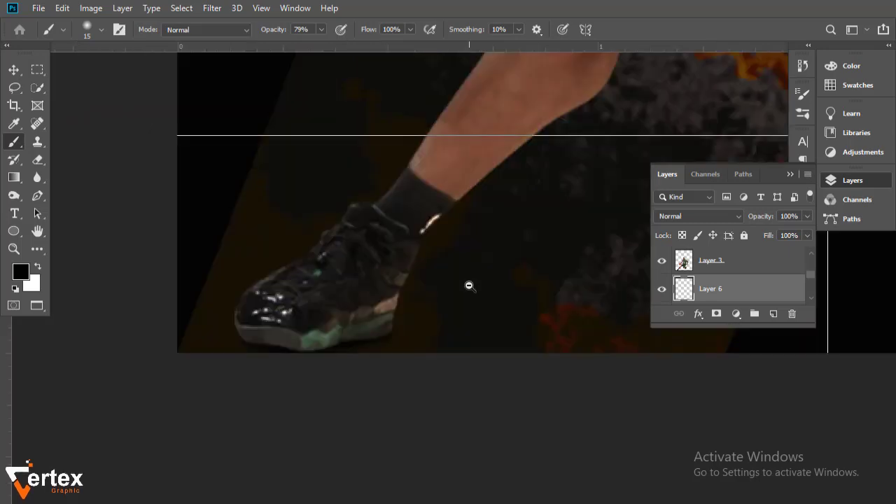
{"action": "mouse_move", "coordinate": [469, 286]}
{"action": "left_mouse_down"}
{"action": "mouse_move", "coordinate": [434, 262]}
{"action": "mouse_move", "coordinate": [380, 335]}
{"action": "left_mouse_up"}
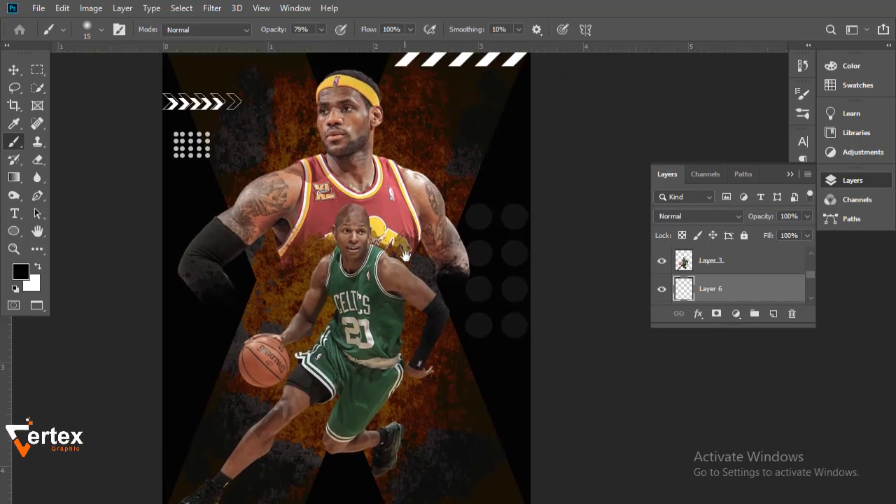
{"action": "left_click_drag", "start_coordinate": [405, 256], "coordinate": [392, 264]}
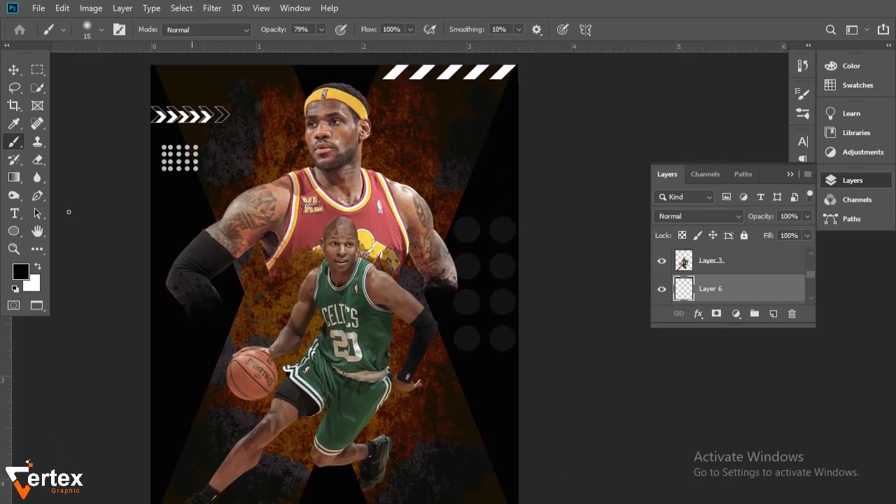
{"action": "left_click", "coordinate": [14, 70]}
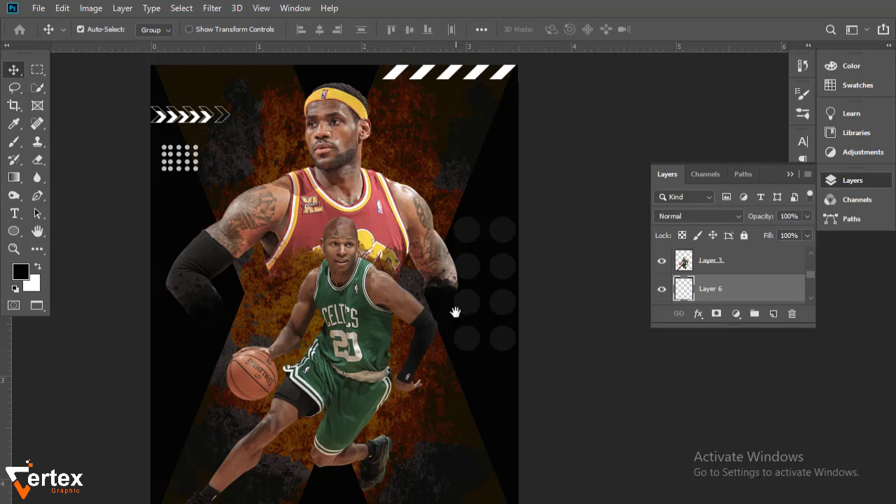
Step: Add a black 'CAVS' text layer in Myriad Variable Concept, 6 pt, near the lower left
{"action": "left_click_drag", "start_coordinate": [455, 311], "coordinate": [459, 297]}
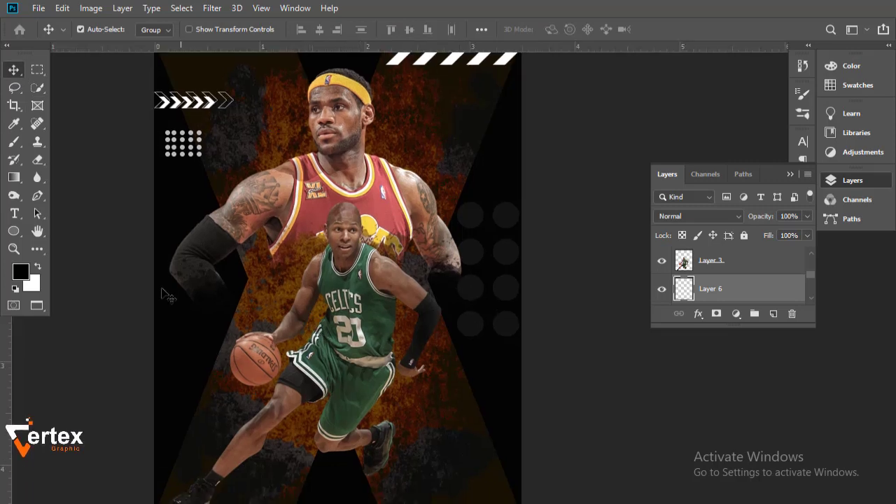
{"action": "left_click", "coordinate": [15, 220]}
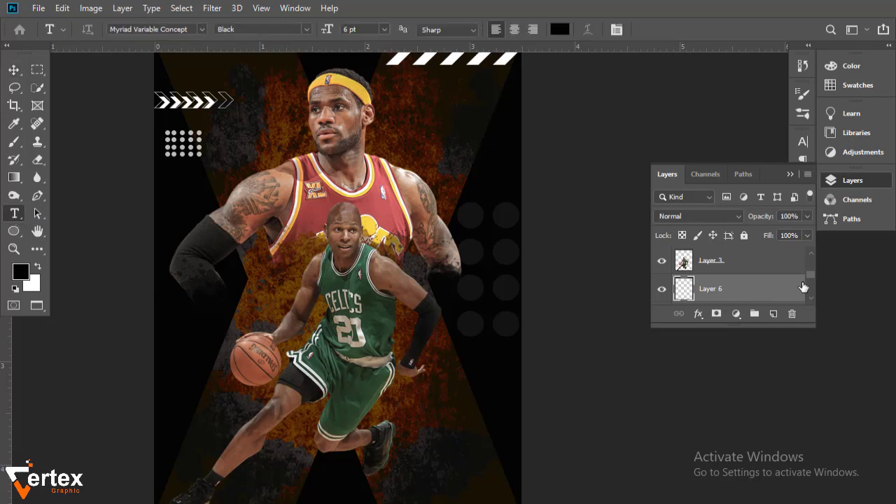
{"action": "left_click_drag", "start_coordinate": [807, 277], "coordinate": [805, 251]}
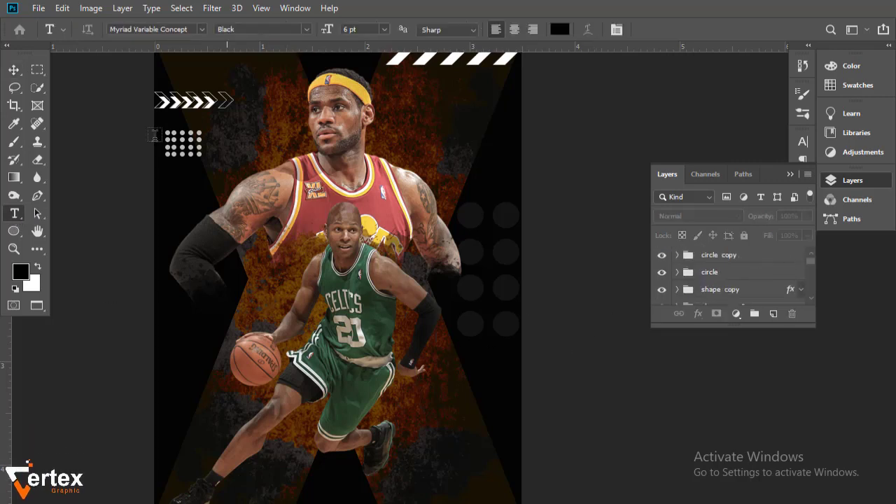
{"action": "left_click", "coordinate": [18, 72]}
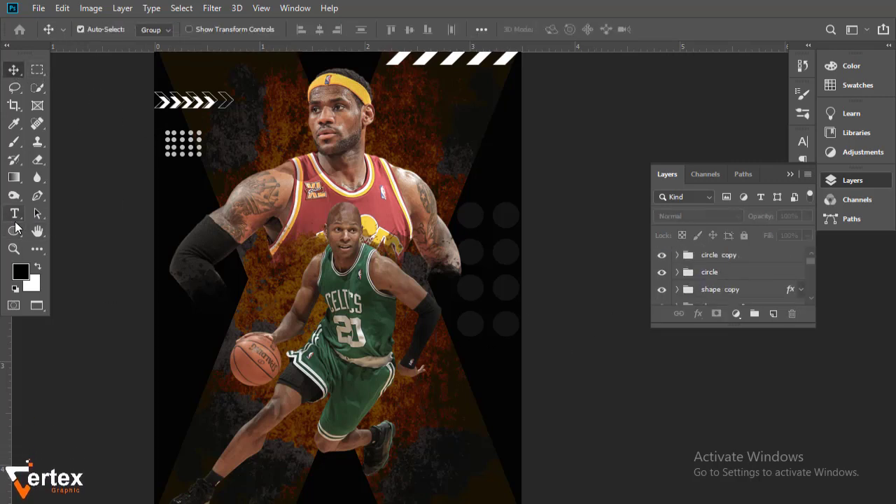
{"action": "left_click", "coordinate": [238, 411]}
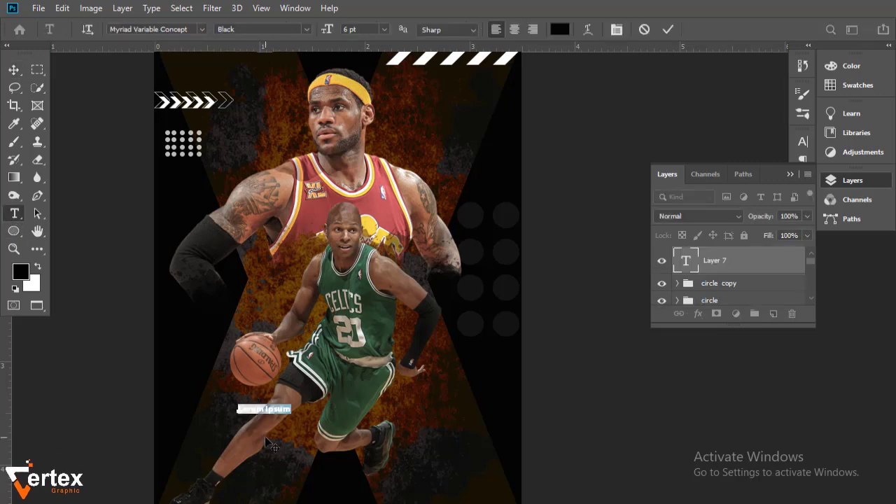
{"action": "key", "text": "BackSpace"}
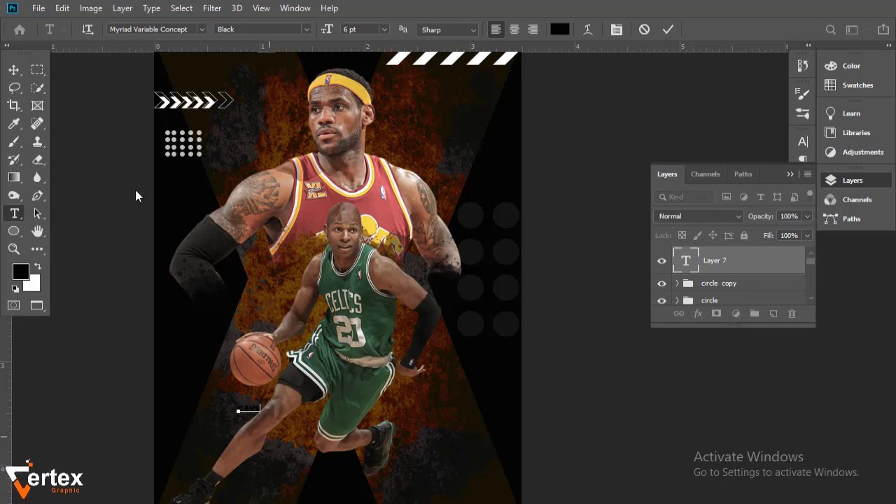
{"action": "left_click", "coordinate": [14, 69]}
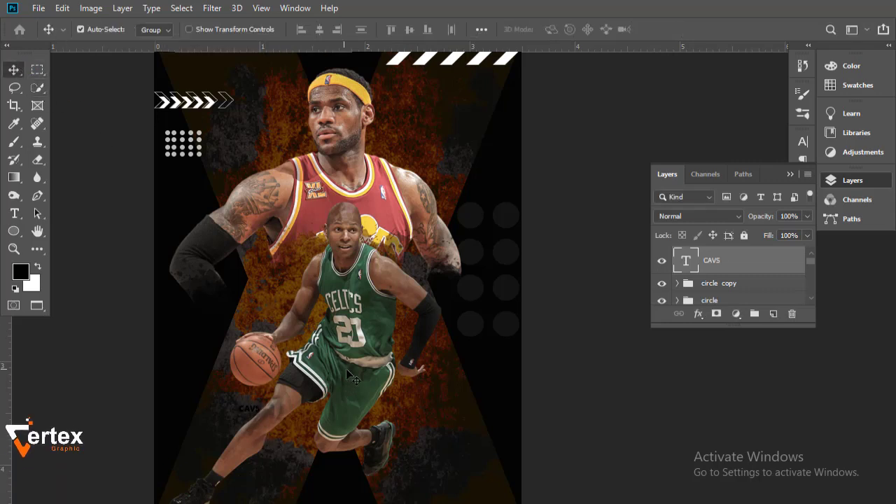
Step: Scale CAVS to about 928% and place it across the poster's bottom over the player's legs
{"action": "key", "text": "ctrl+t"}
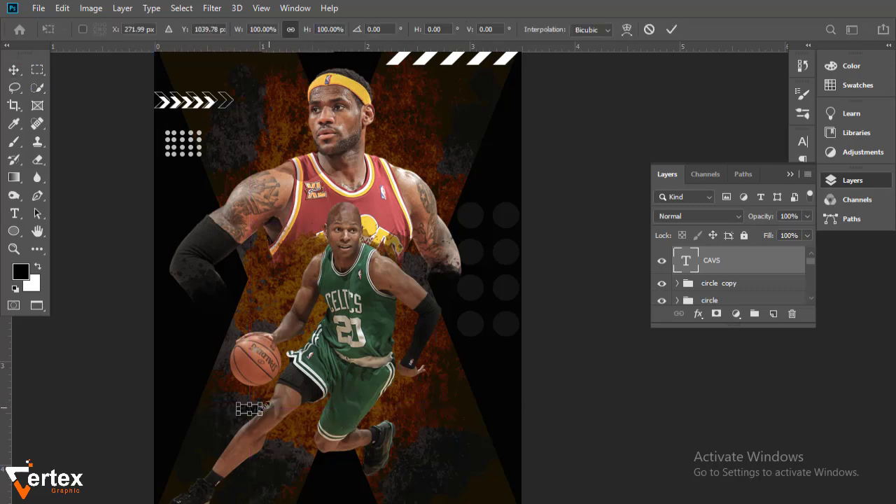
{"action": "left_click_drag", "start_coordinate": [260, 406], "coordinate": [432, 344]}
{"action": "mouse_move", "coordinate": [347, 398]}
{"action": "left_mouse_down"}
{"action": "mouse_move", "coordinate": [336, 464]}
{"action": "mouse_move", "coordinate": [338, 434]}
{"action": "mouse_move", "coordinate": [372, 426]}
{"action": "left_mouse_up"}
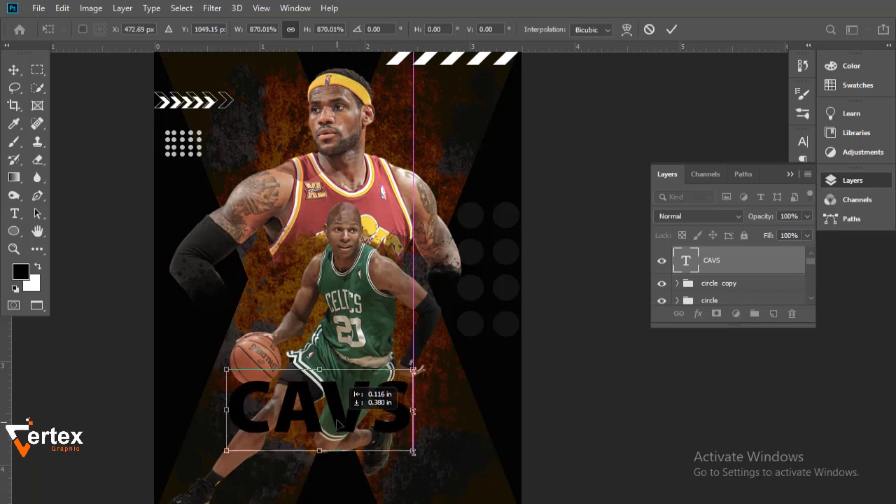
{"action": "left_click_drag", "start_coordinate": [408, 371], "coordinate": [450, 324]}
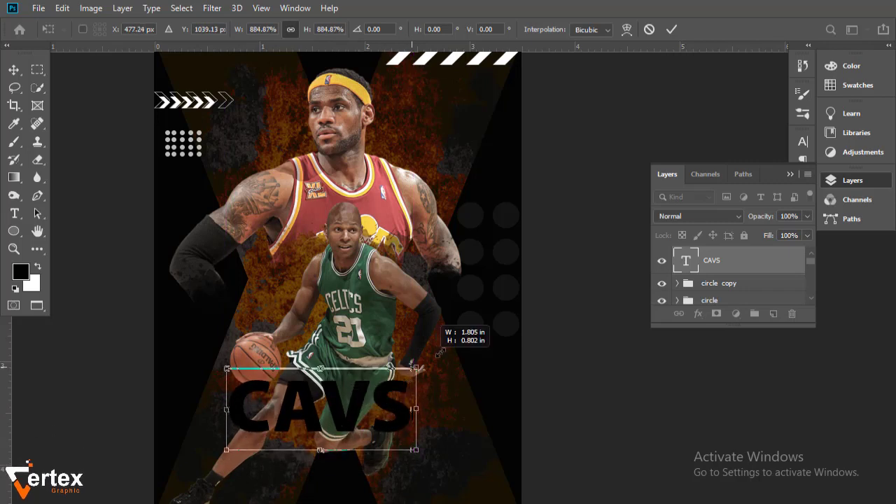
{"action": "left_click_drag", "start_coordinate": [370, 387], "coordinate": [355, 450]}
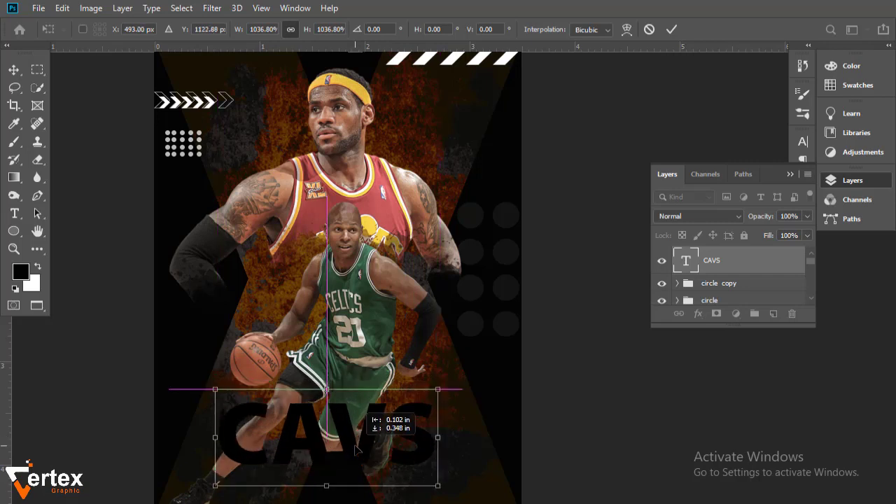
{"action": "left_click_drag", "start_coordinate": [439, 392], "coordinate": [414, 400]}
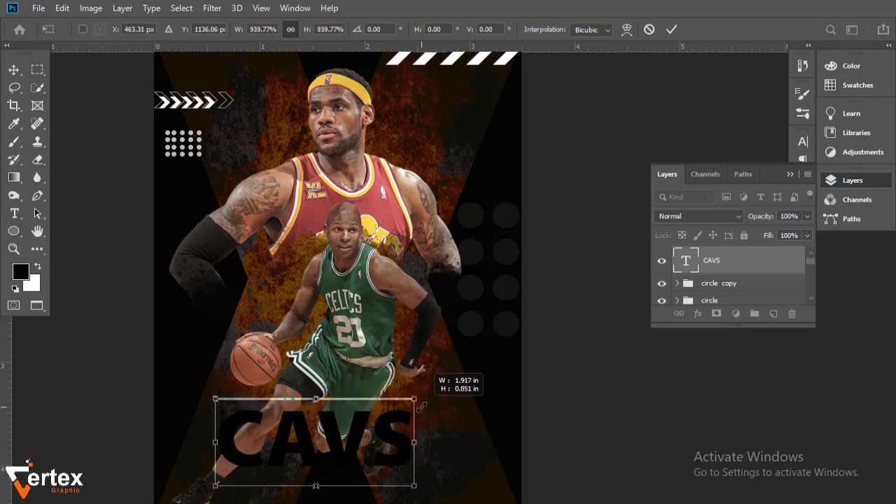
{"action": "left_click_drag", "start_coordinate": [361, 444], "coordinate": [373, 440]}
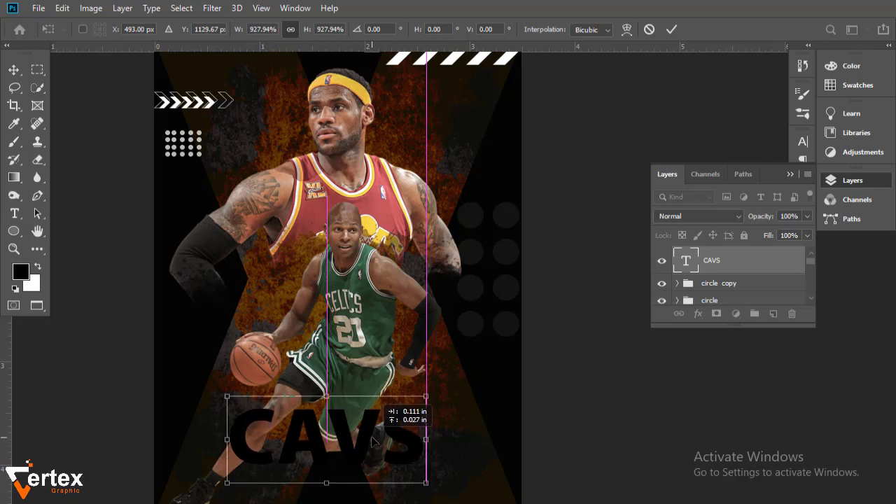
{"action": "key", "text": "Return"}
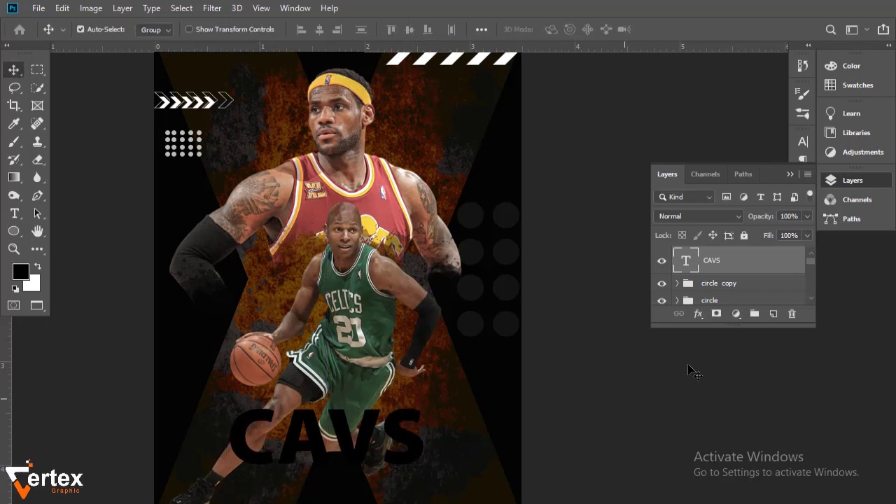
Step: Make CAVS white (#ffffff) and clip the grey grunge texture inside its letters
{"action": "left_click", "coordinate": [804, 145]}
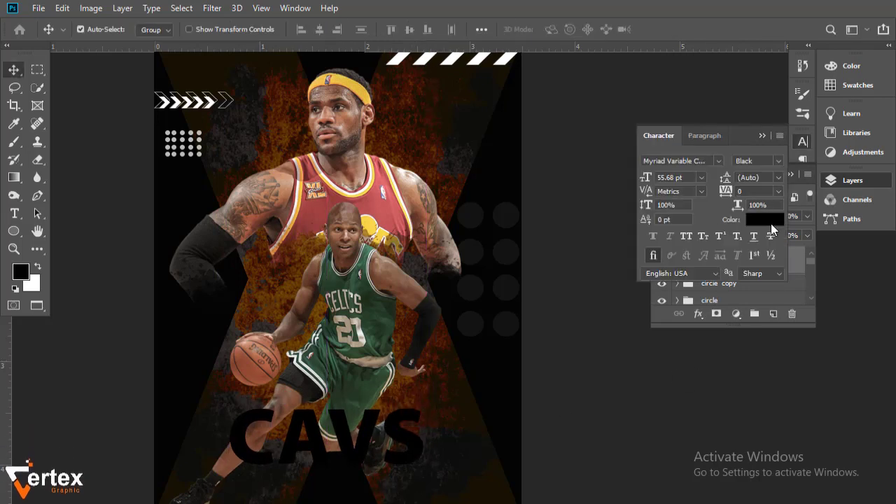
{"action": "left_click", "coordinate": [769, 225]}
{"action": "type", "text": "ffffff"}
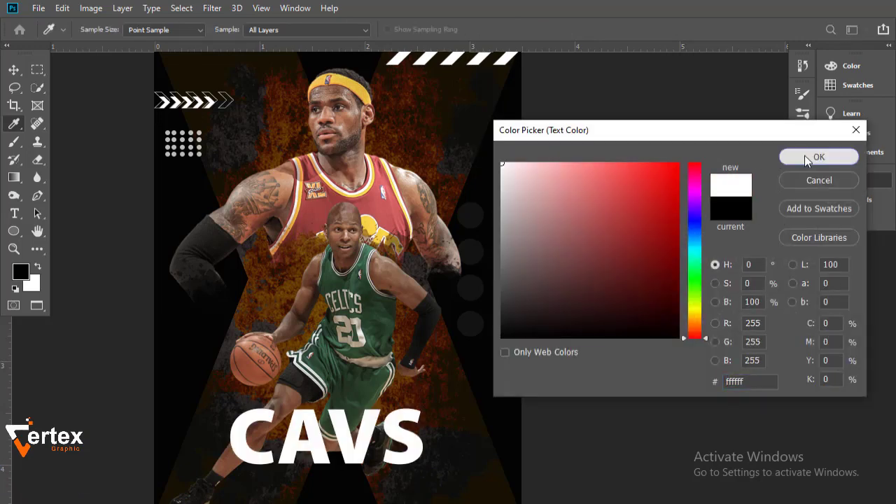
{"action": "left_click", "coordinate": [819, 156]}
{"action": "left_click_drag", "start_coordinate": [370, 400], "coordinate": [367, 434]}
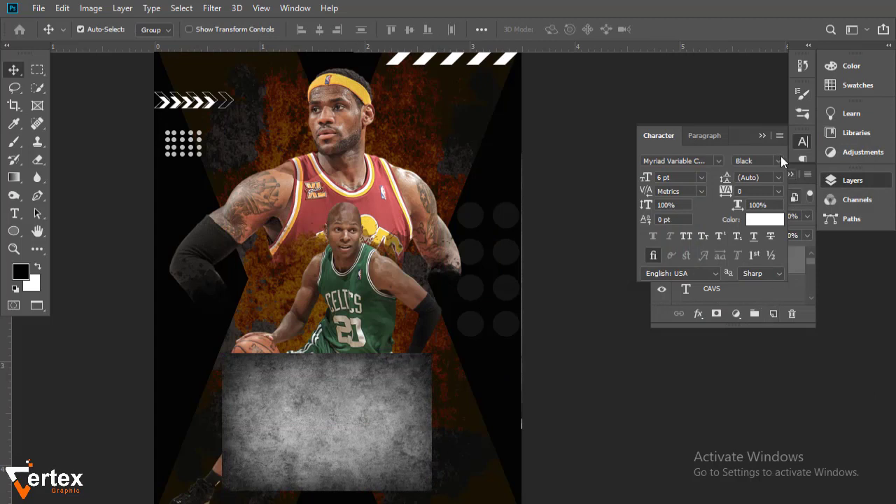
{"action": "left_click", "coordinate": [766, 136]}
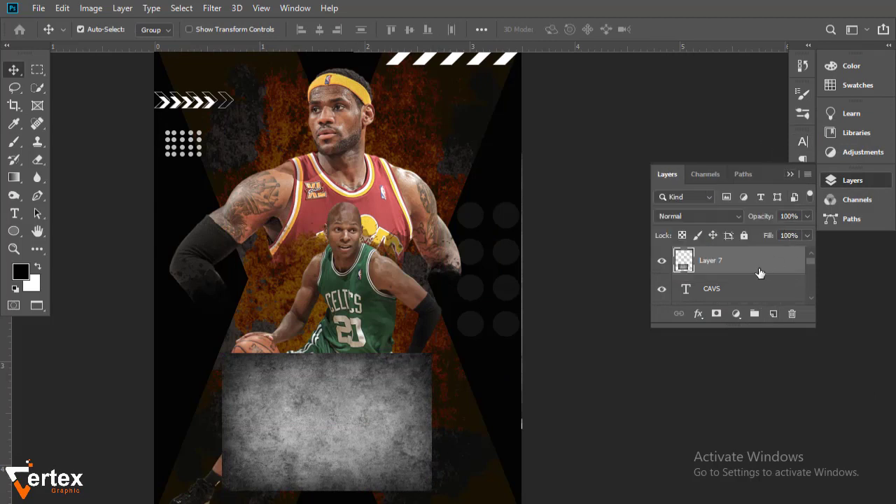
{"action": "left_click", "coordinate": [716, 273], "text": "alt"}
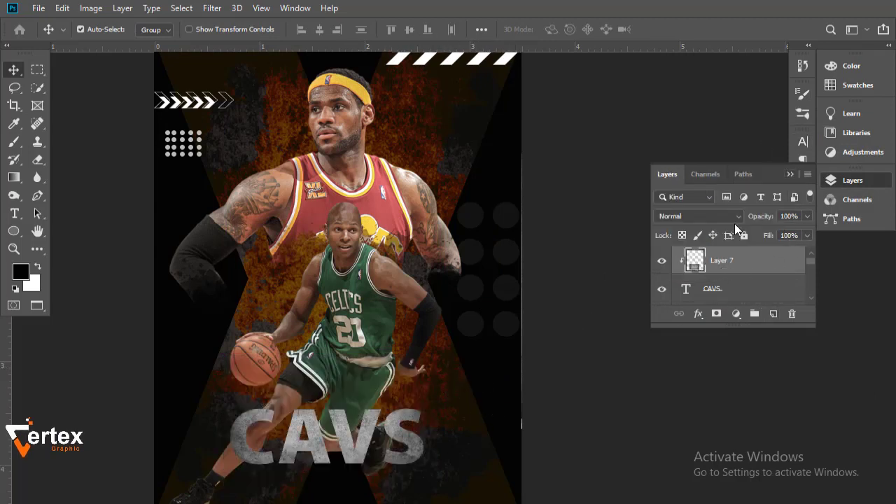
Step: Set the clipped texture Layer 7 to 44% opacity with Linear Light blending
{"action": "left_click_drag", "start_coordinate": [760, 220], "coordinate": [742, 221]}
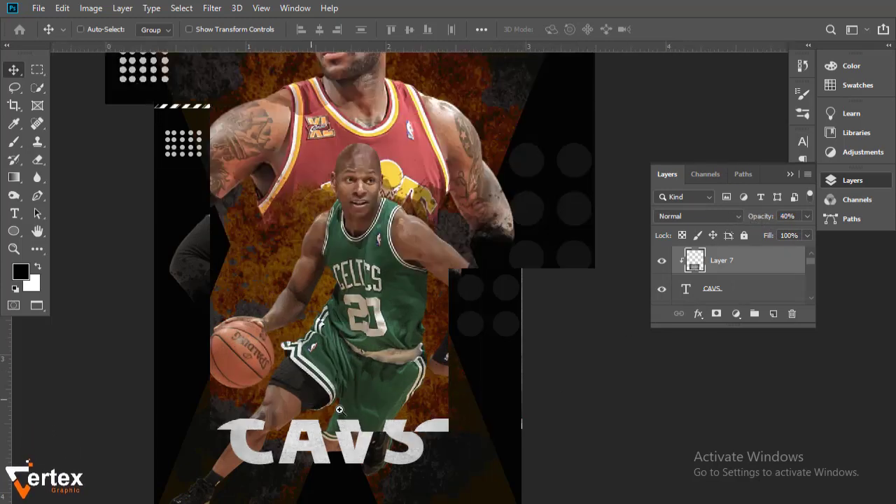
{"action": "scroll", "coordinate": [313, 415], "scroll_direction": "up", "scroll_amount": 3}
{"action": "scroll", "coordinate": [341, 286], "scroll_direction": "down", "scroll_amount": 2}
{"action": "scroll", "coordinate": [350, 285], "scroll_direction": "down", "scroll_amount": 1}
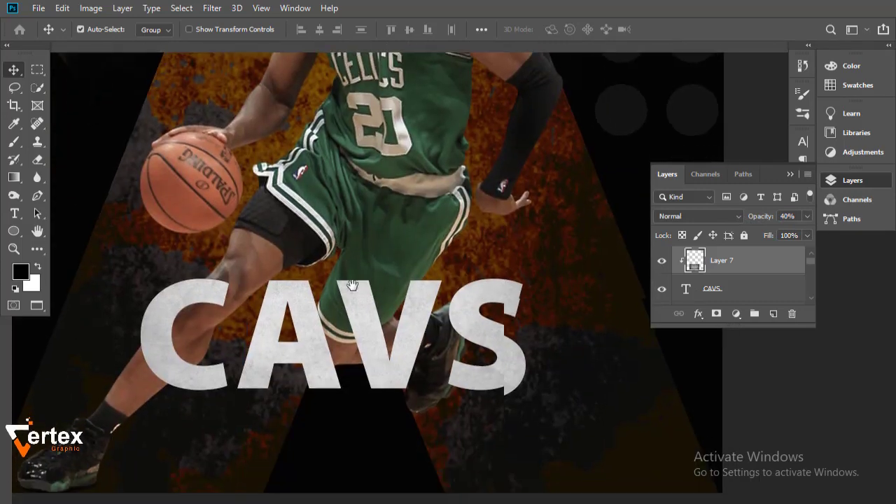
{"action": "left_click_drag", "start_coordinate": [763, 217], "coordinate": [770, 219]}
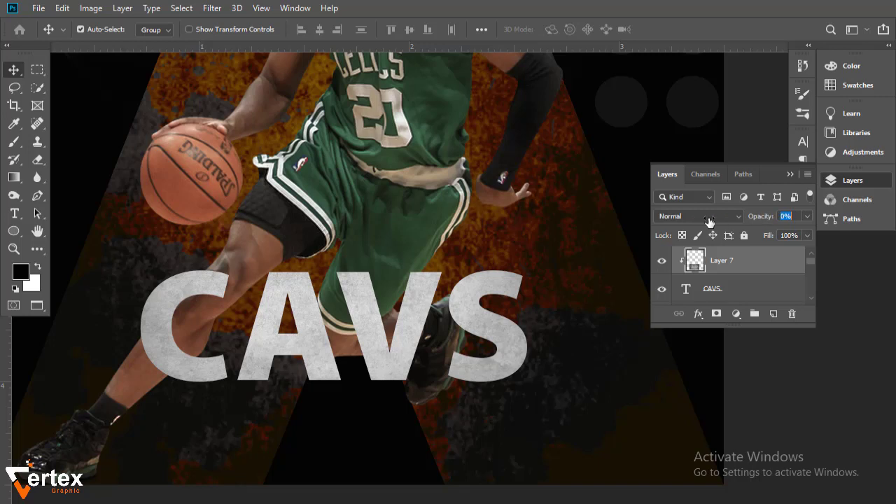
{"action": "mouse_move", "coordinate": [682, 220]}
{"action": "left_mouse_down"}
{"action": "mouse_move", "coordinate": [738, 223]}
{"action": "mouse_move", "coordinate": [726, 228]}
{"action": "left_mouse_up"}
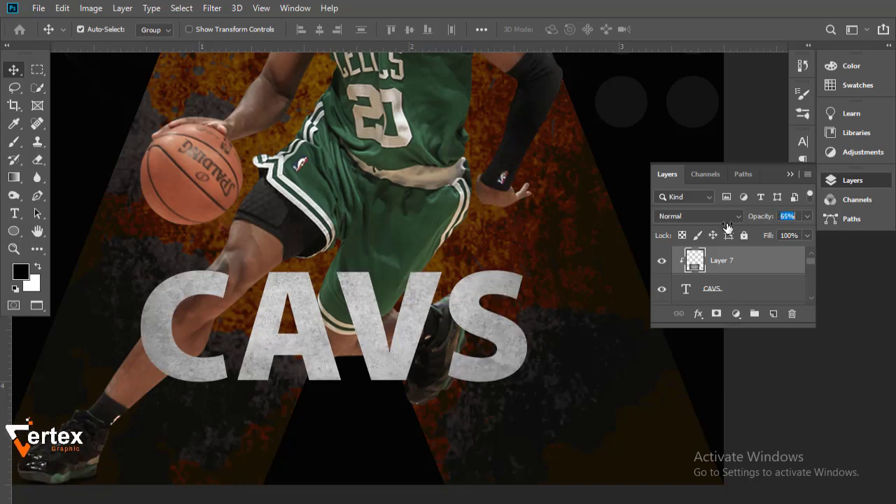
{"action": "left_click_drag", "start_coordinate": [725, 228], "coordinate": [715, 229]}
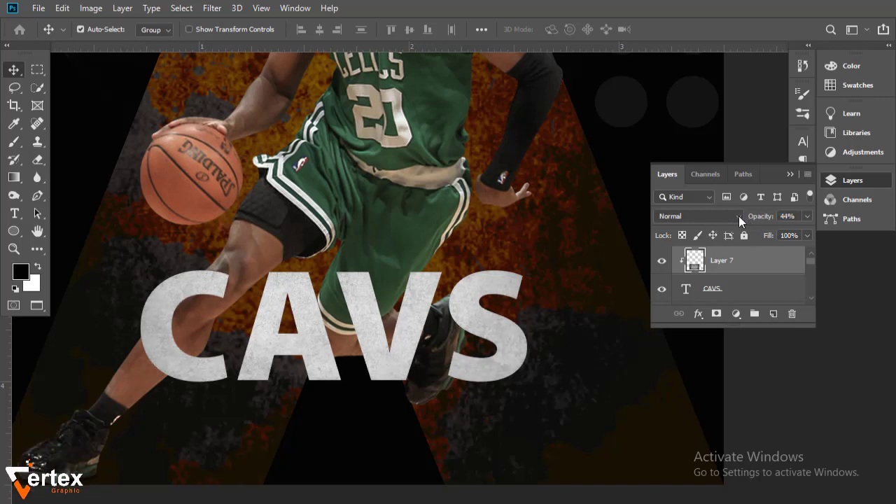
{"action": "left_click", "coordinate": [739, 217]}
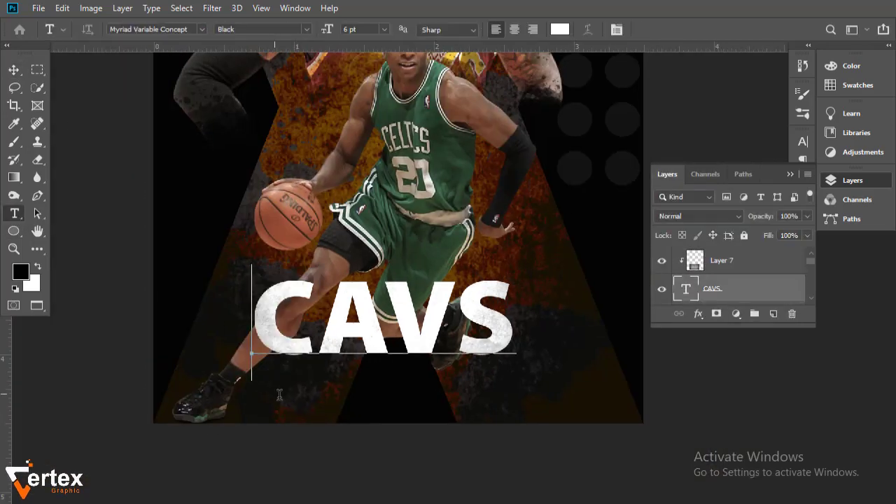
Step: Draw a paragraph box under CAVS holding white Lorem ipsum text at 4 pt
{"action": "key", "text": "t"}
{"action": "left_click_drag", "start_coordinate": [272, 416], "coordinate": [502, 364]}
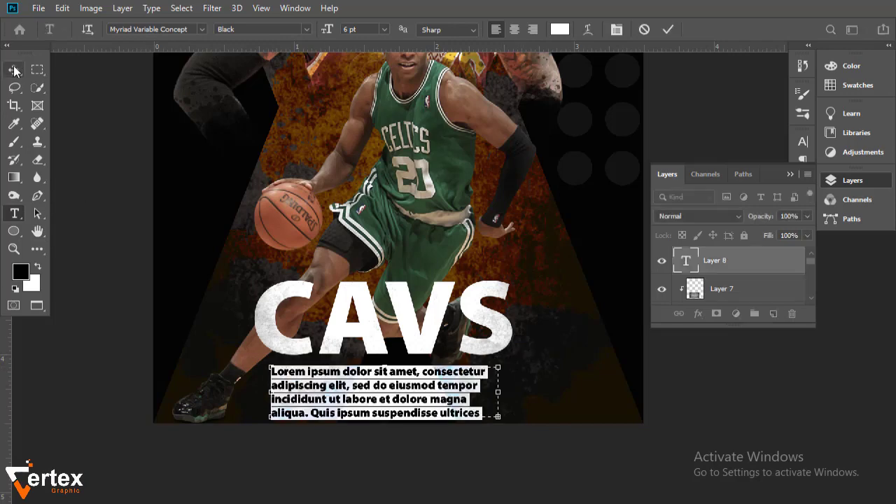
{"action": "type", "text": "3"}
{"action": "left_click_drag", "start_coordinate": [644, 180], "coordinate": [637, 180]}
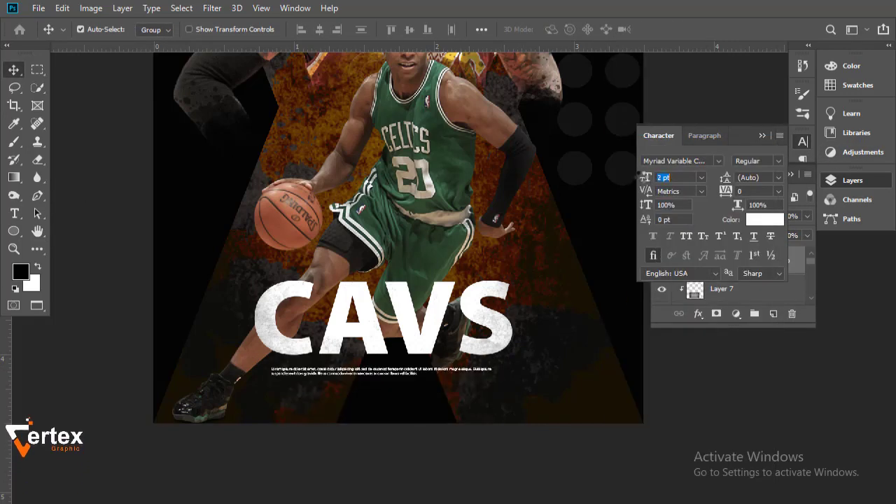
{"action": "type", "text": "4"}
{"action": "key", "text": "ctrl+0"}
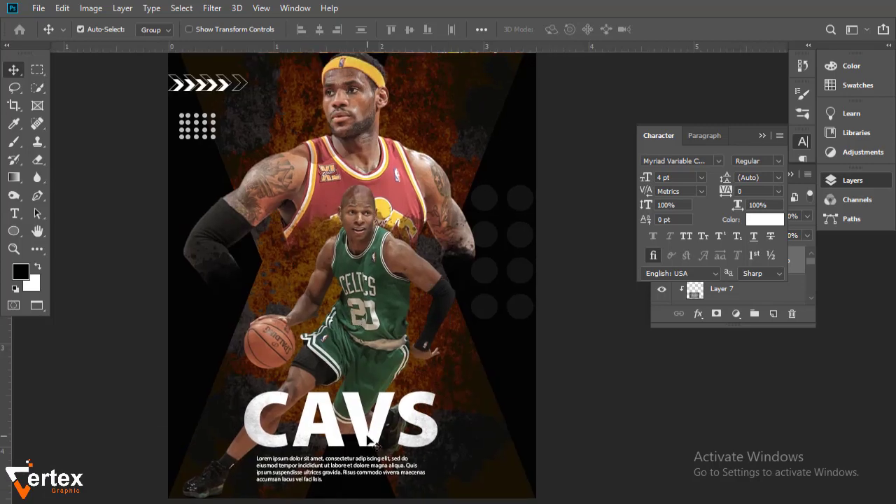
{"action": "left_click", "coordinate": [742, 290]}
{"action": "scroll", "coordinate": [763, 301], "scroll_direction": "down", "scroll_amount": 1}
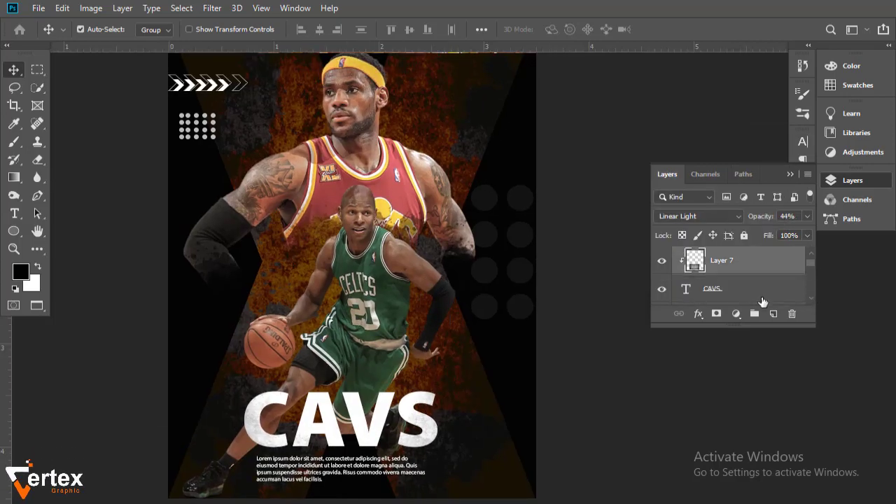
{"action": "left_click", "coordinate": [763, 294]}
Step: Rasterize CAVS, release and hide texture Layer 7, and load the CAVS letters as a selection
{"action": "left_click", "coordinate": [181, 7]}
{"action": "right_click", "coordinate": [769, 288]}
{"action": "left_click", "coordinate": [602, 230]}
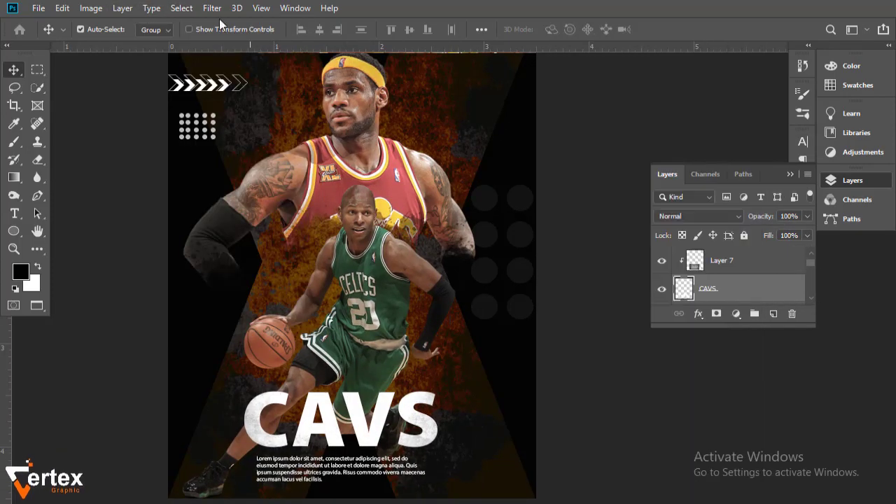
{"action": "left_click", "coordinate": [181, 7]}
{"action": "key", "text": "ctrl+alt+g"}
{"action": "left_click", "coordinate": [661, 260]}
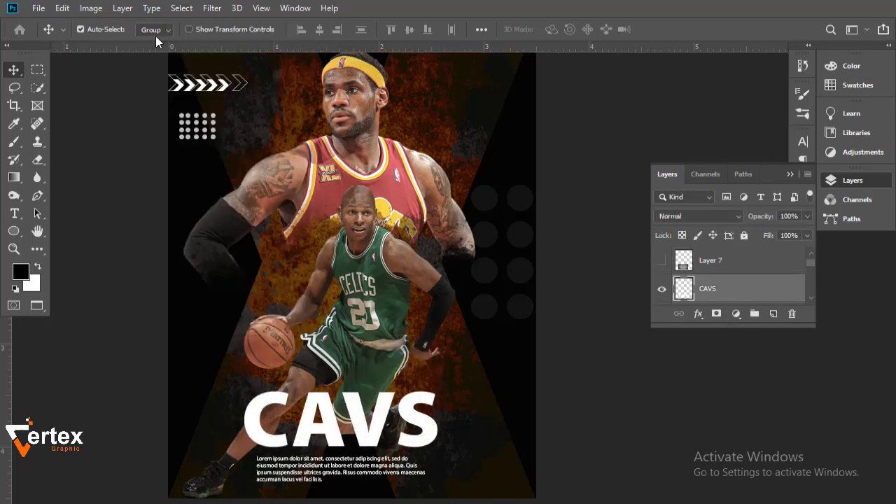
{"action": "left_click", "coordinate": [181, 8]}
{"action": "left_click", "coordinate": [658, 292]}
{"action": "scroll", "coordinate": [809, 263], "scroll_direction": "down", "scroll_amount": 1}
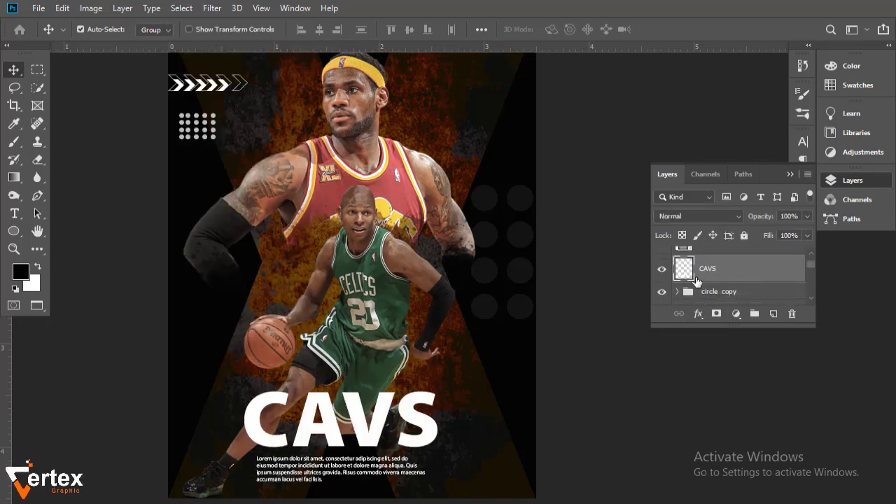
{"action": "left_click", "coordinate": [683, 268], "text": "ctrl"}
Step: Contract the CAVS letter selection in repeated passes: 1 px, then 2 px, then again
{"action": "left_click", "coordinate": [165, 8]}
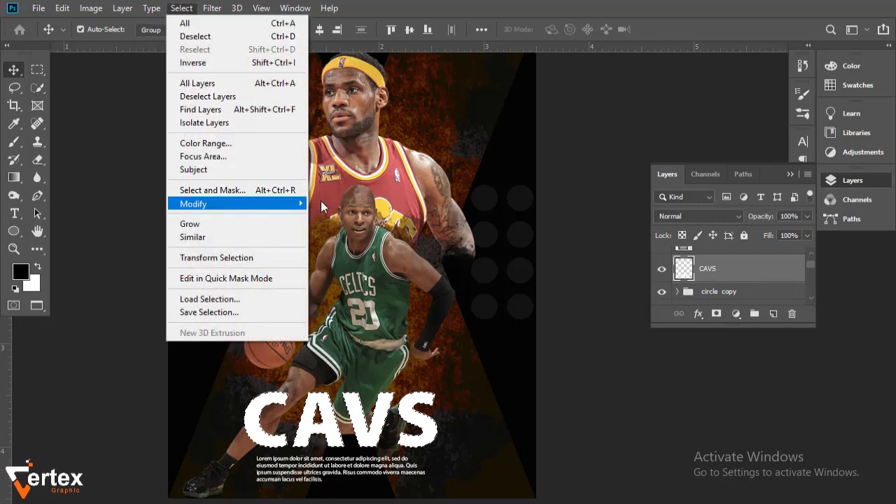
{"action": "mouse_move", "coordinate": [210, 203]}
{"action": "left_click", "coordinate": [350, 243]}
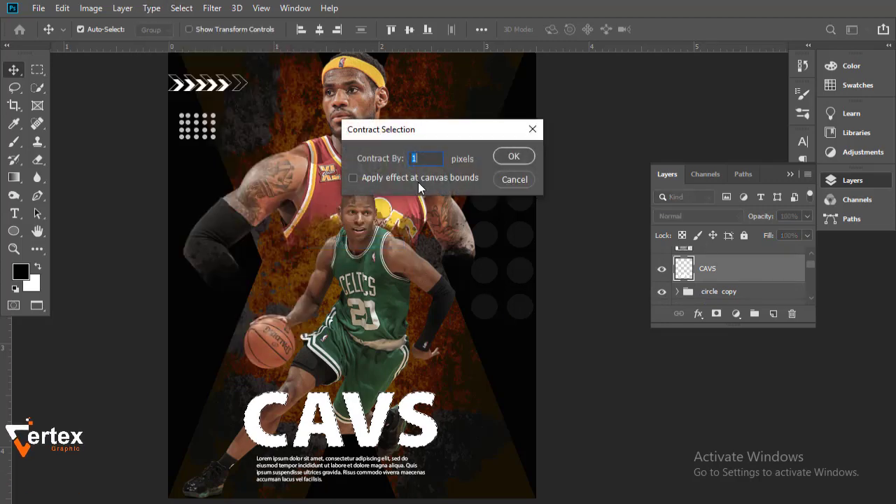
{"action": "left_click", "coordinate": [512, 157]}
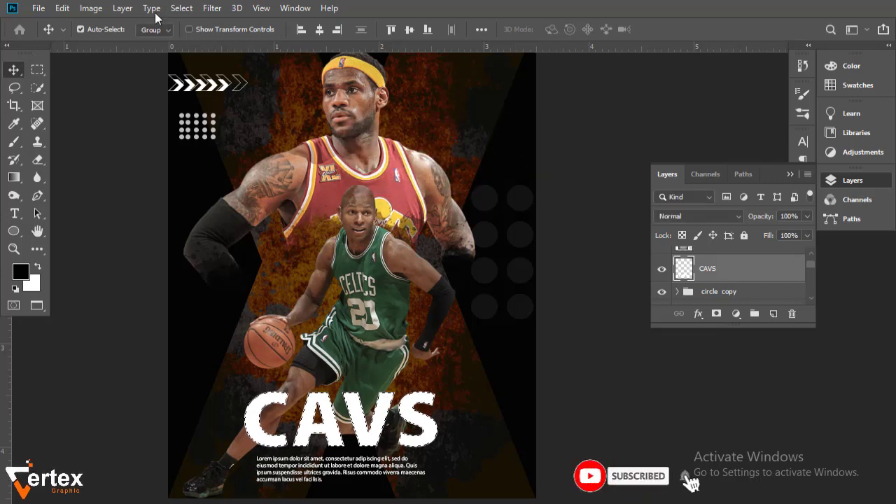
{"action": "left_click", "coordinate": [179, 9]}
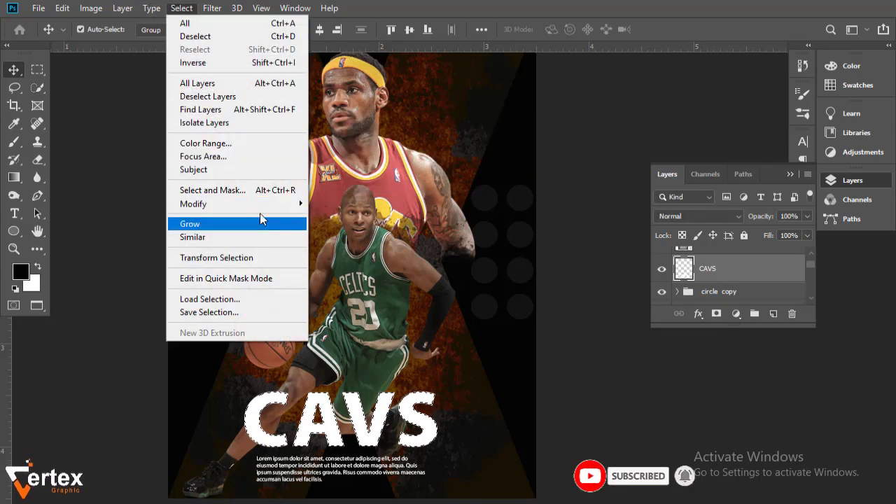
{"action": "left_click", "coordinate": [362, 239]}
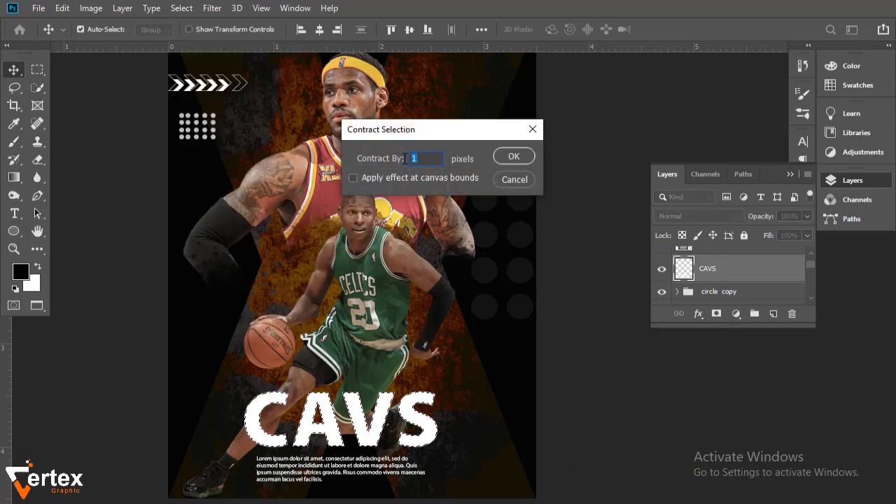
{"action": "type", "text": "2"}
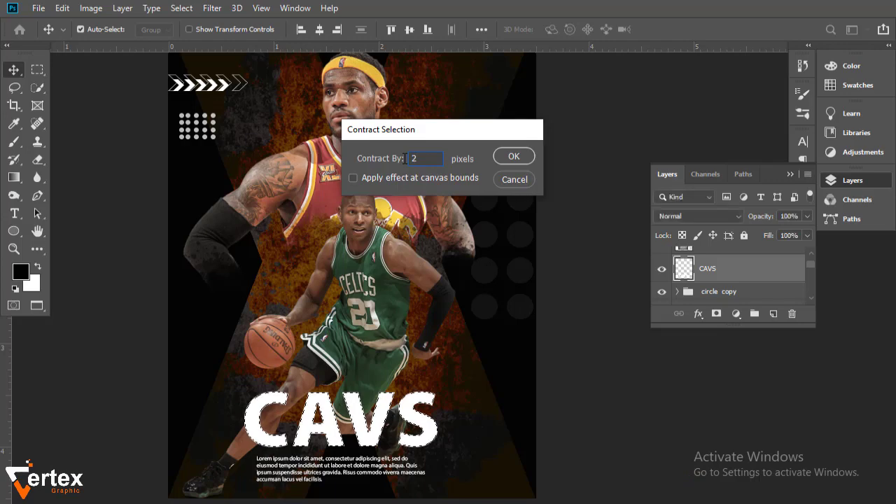
{"action": "key", "text": "Return"}
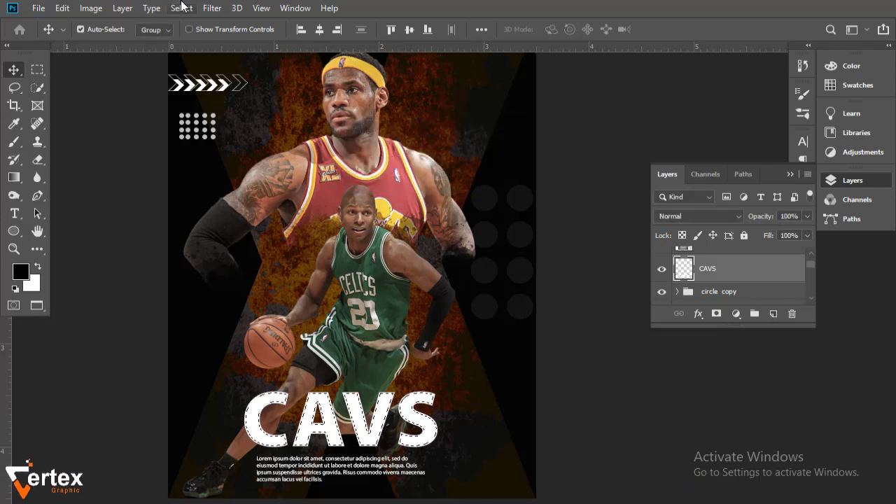
{"action": "left_click", "coordinate": [181, 8]}
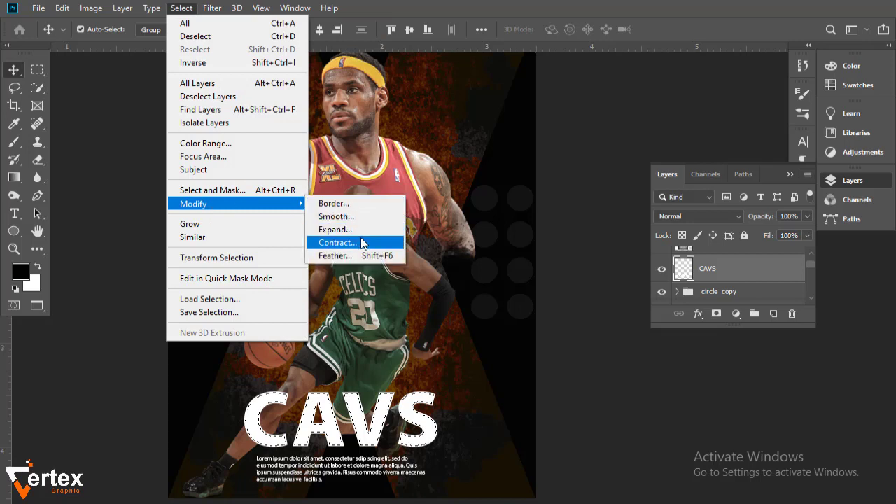
{"action": "left_click", "coordinate": [351, 241]}
{"action": "type", "text": "3"}
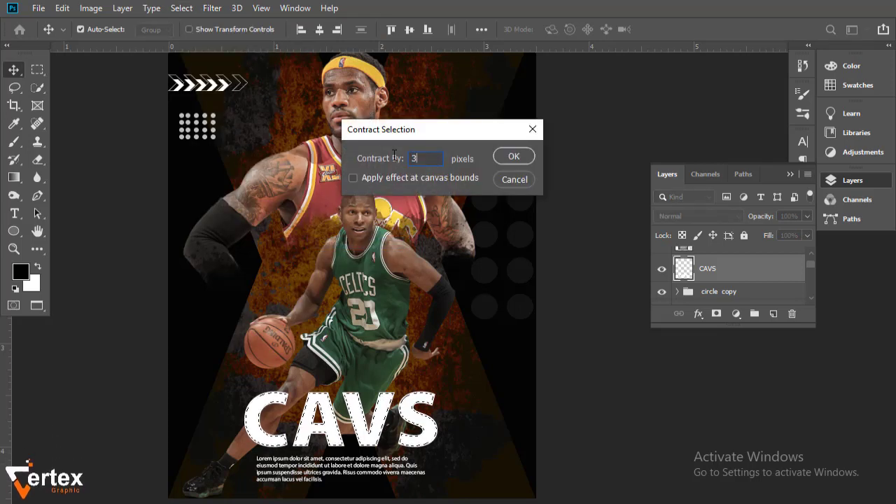
{"action": "key", "text": "Return"}
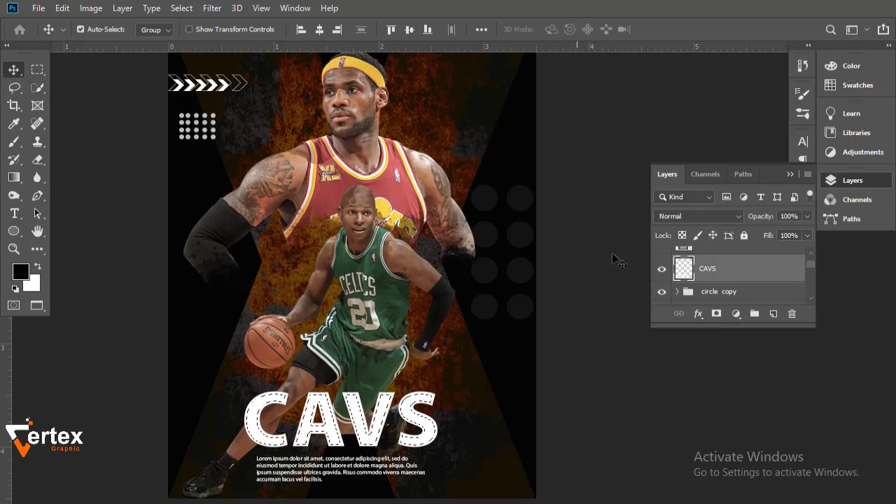
Step: Shade inside the CAVS letters with a 400 px, 26% brush; set layer opacity 64% and deselect
{"action": "left_click", "coordinate": [14, 142]}
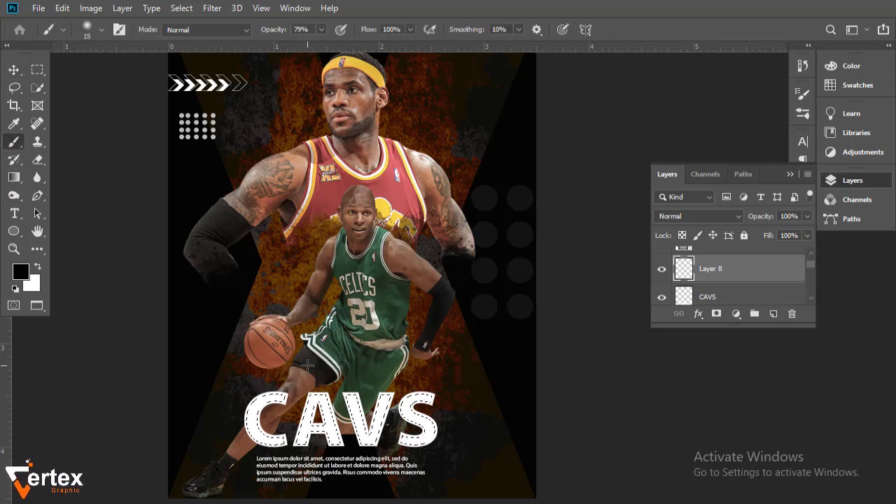
{"action": "key", "text": "bracketright"}
{"action": "key", "text": "bracketright"}
{"action": "key", "text": "bracketright"}
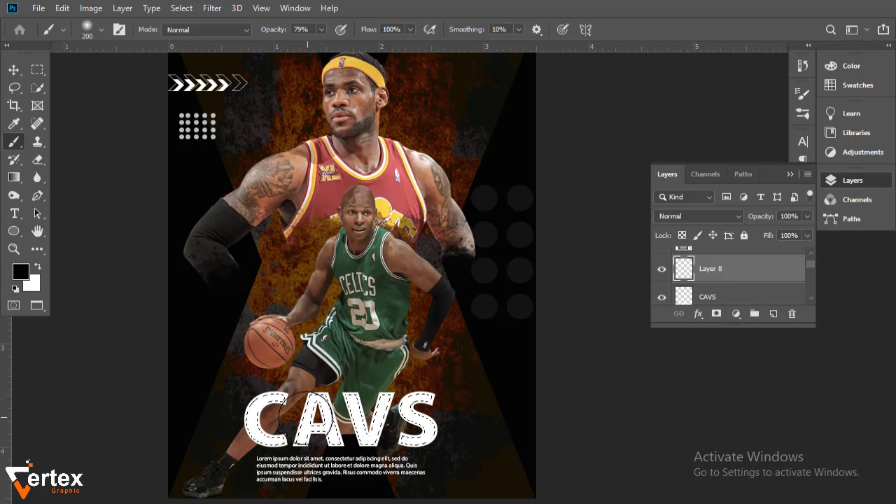
{"action": "key", "text": "bracketright"}
{"action": "key", "text": "bracketright"}
{"action": "key", "text": "bracketright"}
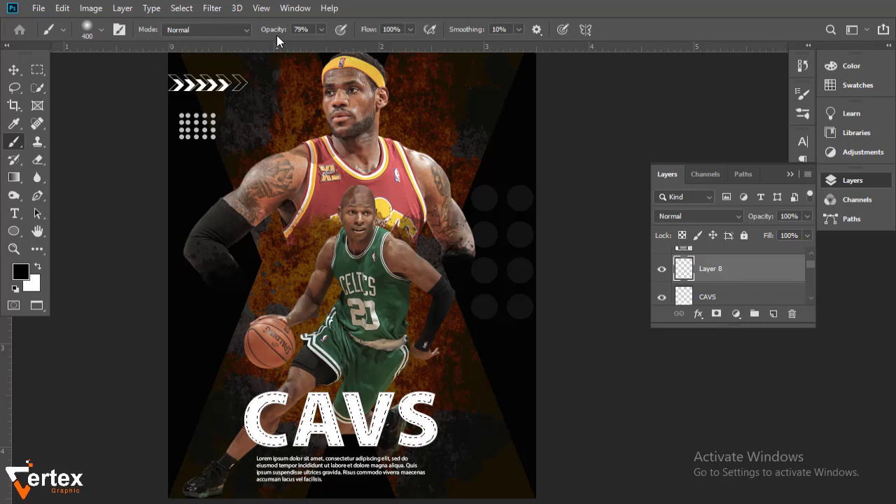
{"action": "left_click_drag", "start_coordinate": [266, 33], "coordinate": [252, 32]}
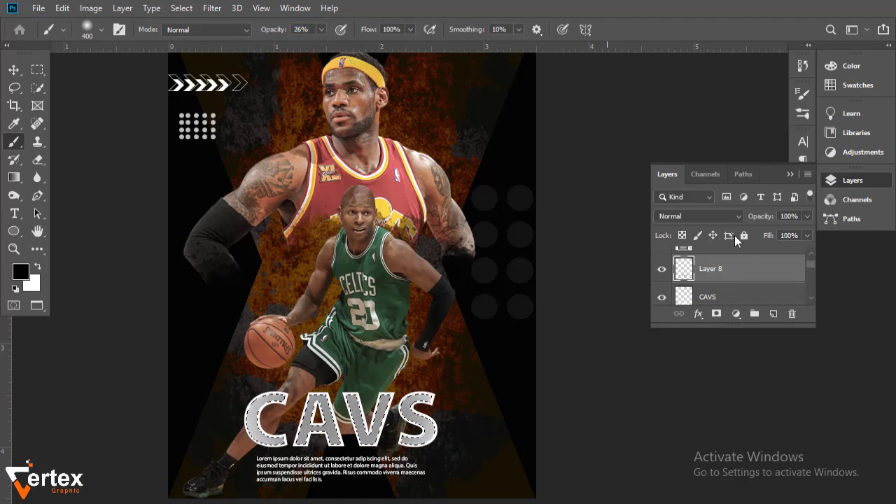
{"action": "left_click_drag", "start_coordinate": [743, 217], "coordinate": [731, 207]}
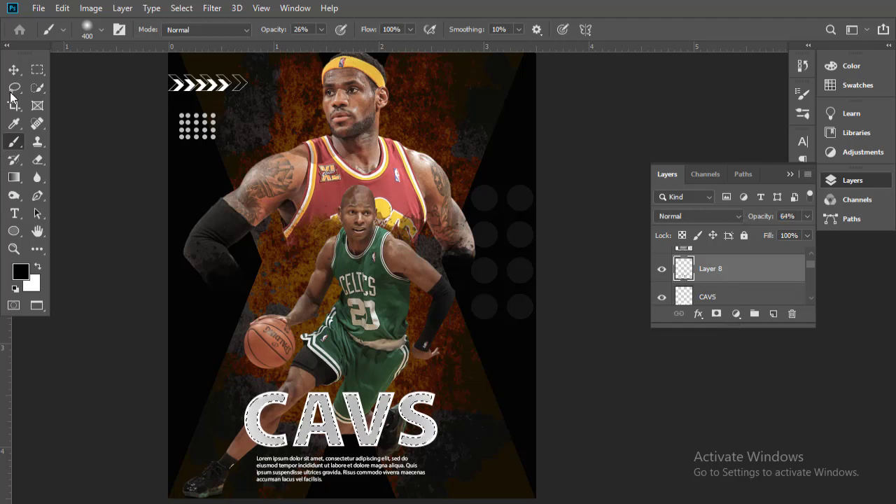
{"action": "left_click", "coordinate": [14, 69]}
{"action": "key", "text": "ctrl+d"}
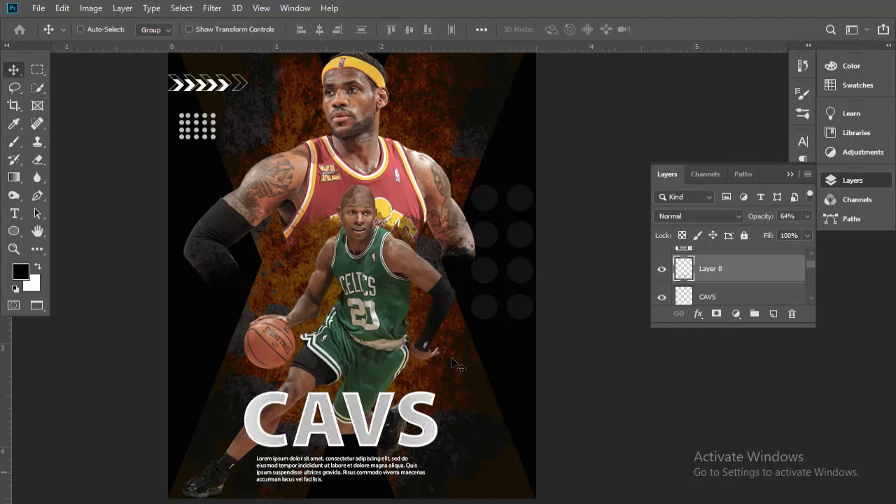
{"action": "left_click", "coordinate": [81, 28]}
{"action": "scroll", "coordinate": [433, 291], "scroll_direction": "down", "scroll_amount": 1}
{"action": "scroll", "coordinate": [423, 290], "scroll_direction": "up", "scroll_amount": 1}
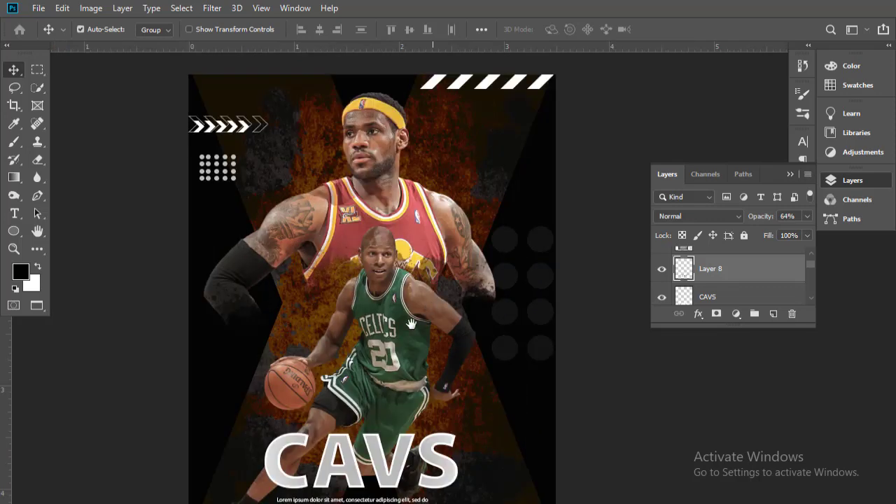
{"action": "left_click_drag", "start_coordinate": [401, 326], "coordinate": [400, 288]}
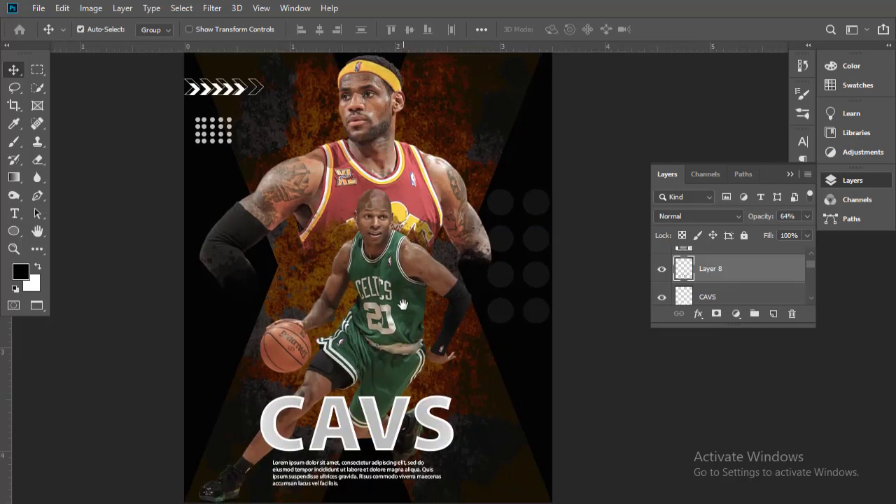
{"action": "left_click_drag", "start_coordinate": [385, 337], "coordinate": [383, 346]}
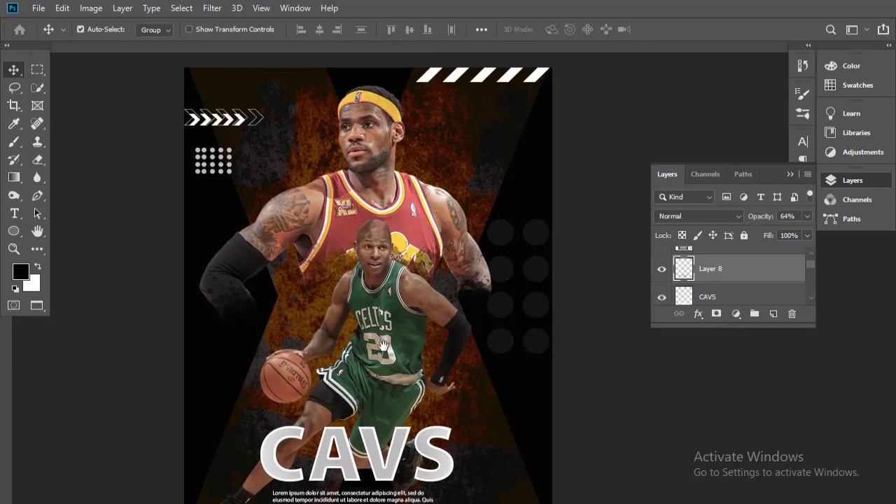
{"action": "left_click_drag", "start_coordinate": [381, 233], "coordinate": [381, 277]}
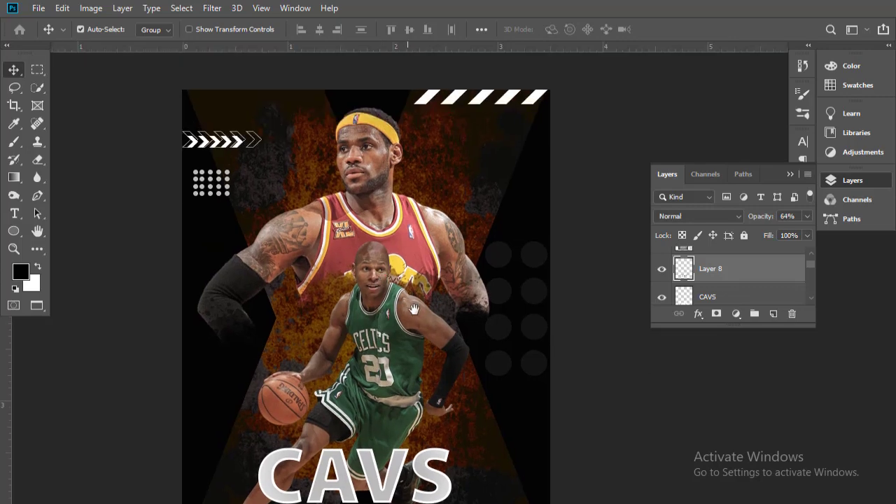
{"action": "scroll", "coordinate": [421, 328], "scroll_direction": "up", "scroll_amount": 1}
{"action": "left_click_drag", "start_coordinate": [421, 328], "coordinate": [411, 239]}
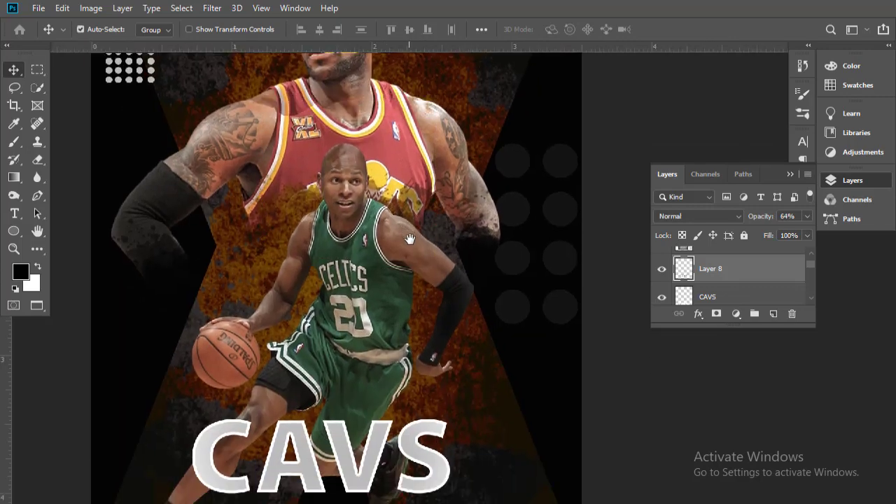
{"action": "scroll", "coordinate": [447, 327], "scroll_direction": "down", "scroll_amount": 1}
{"action": "key", "text": "ctrl"}
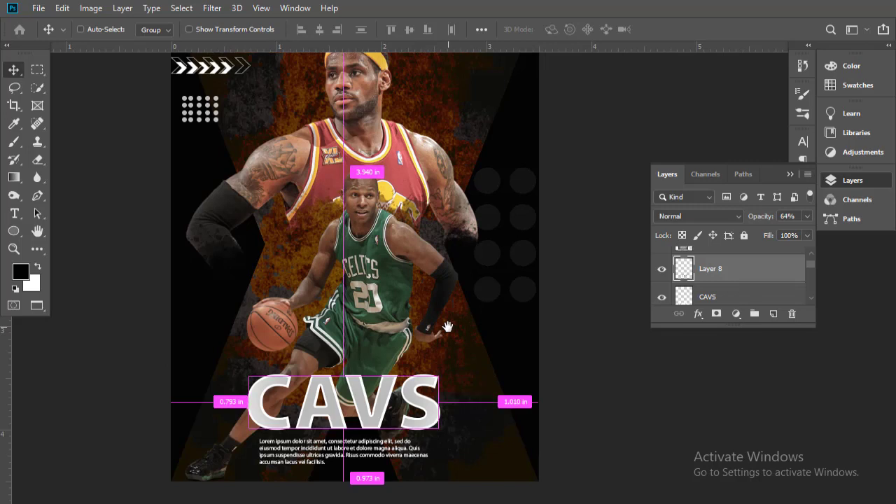
{"action": "scroll", "coordinate": [446, 308], "scroll_direction": "up", "scroll_amount": 3}
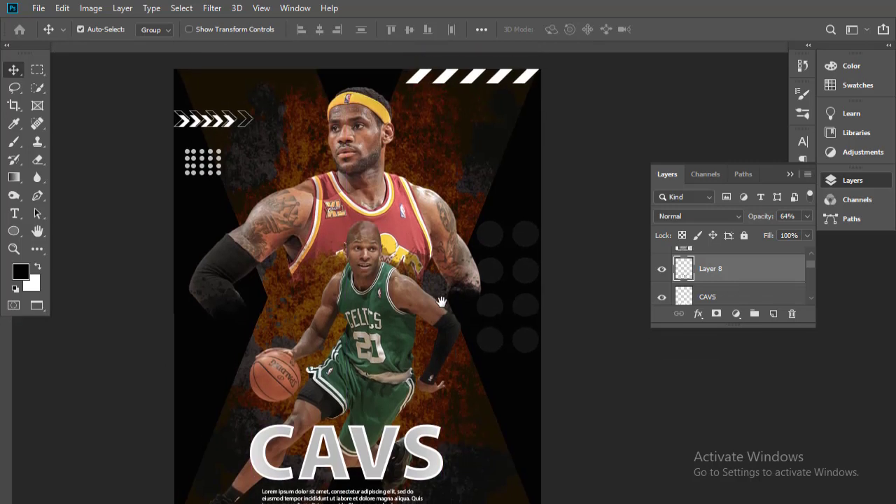
{"action": "key", "text": "ctrl+r"}
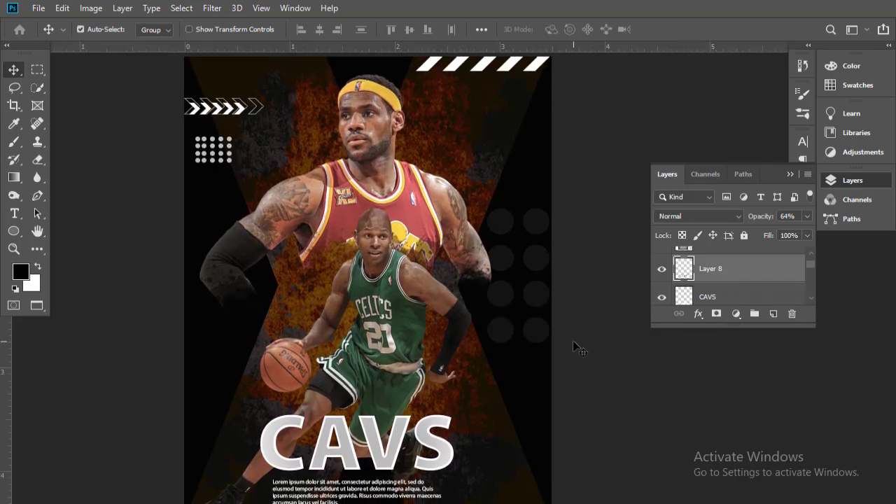